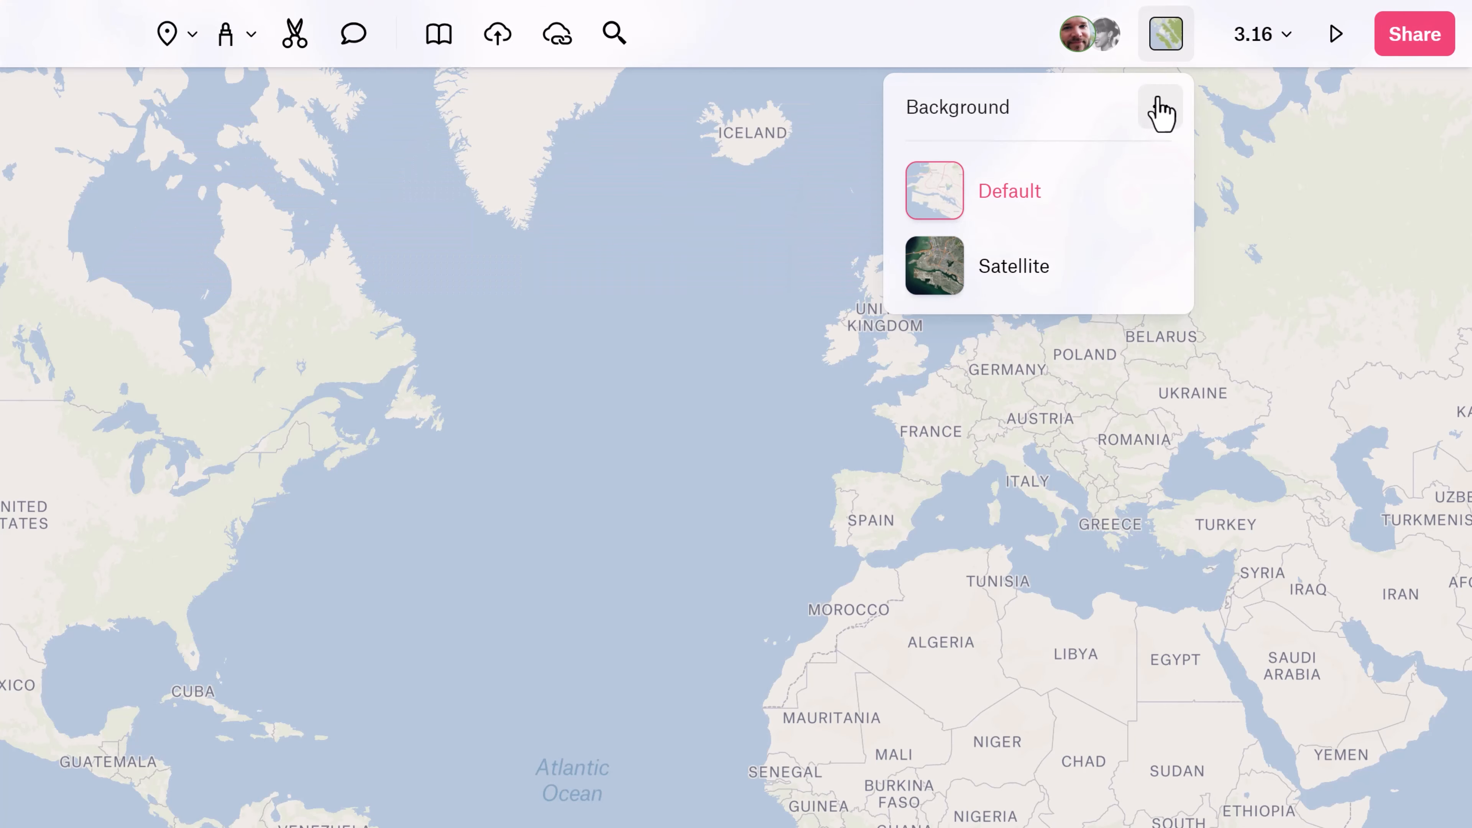
Switch the map background to Dark and hide its labels.
left_click(1161, 107)
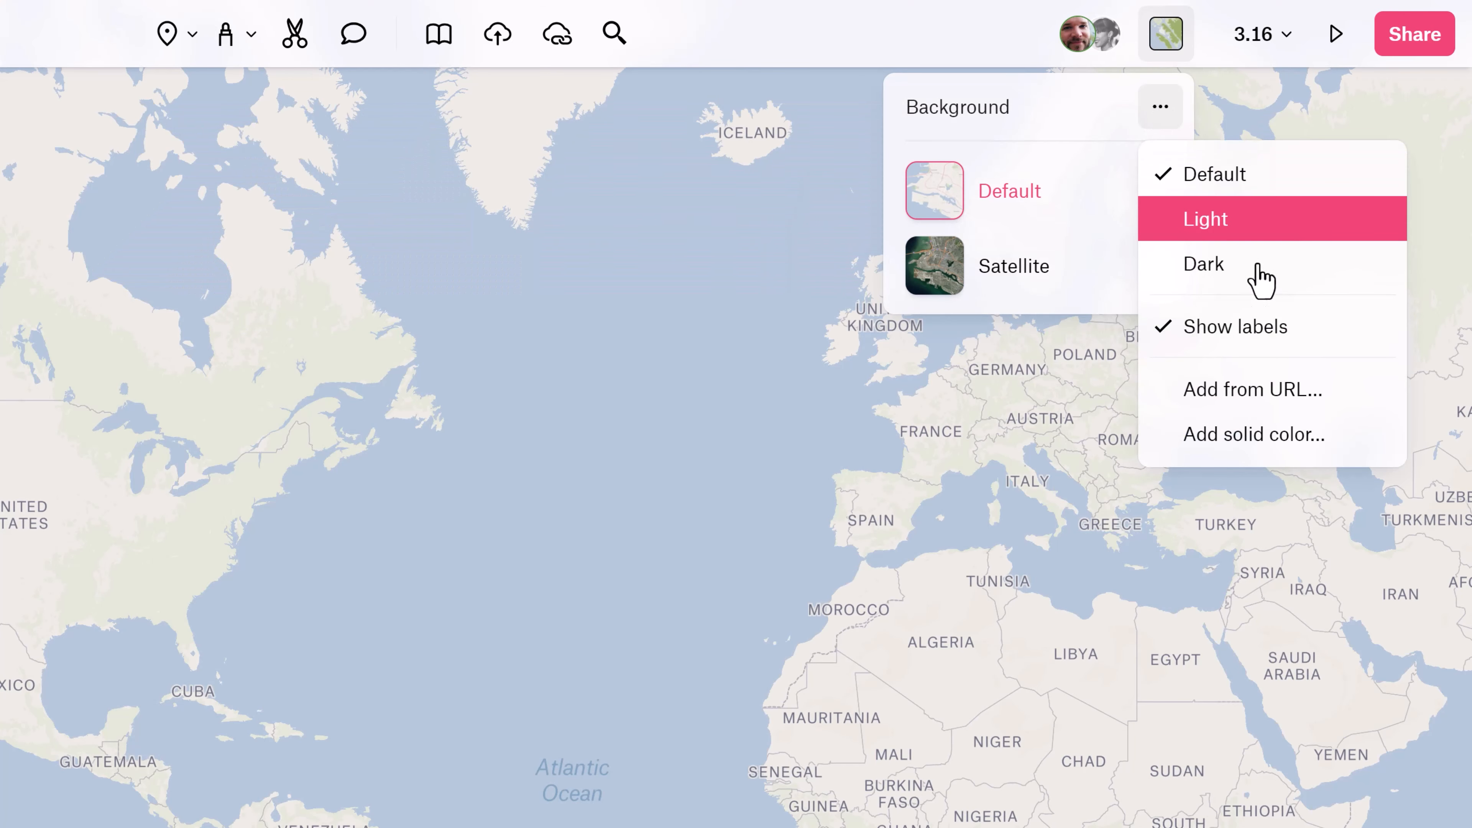
left_click(1244, 273)
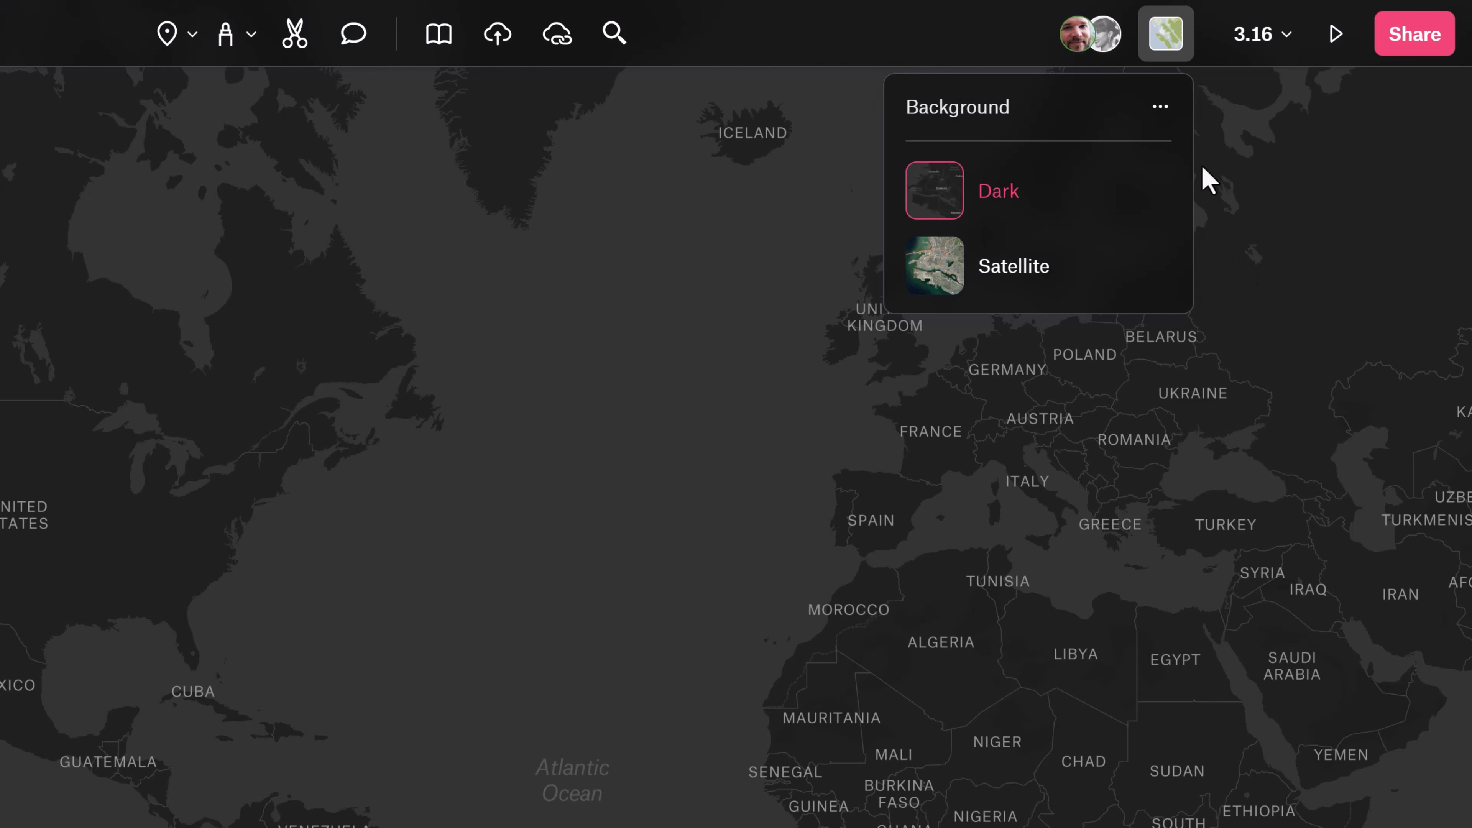
left_click(1162, 109)
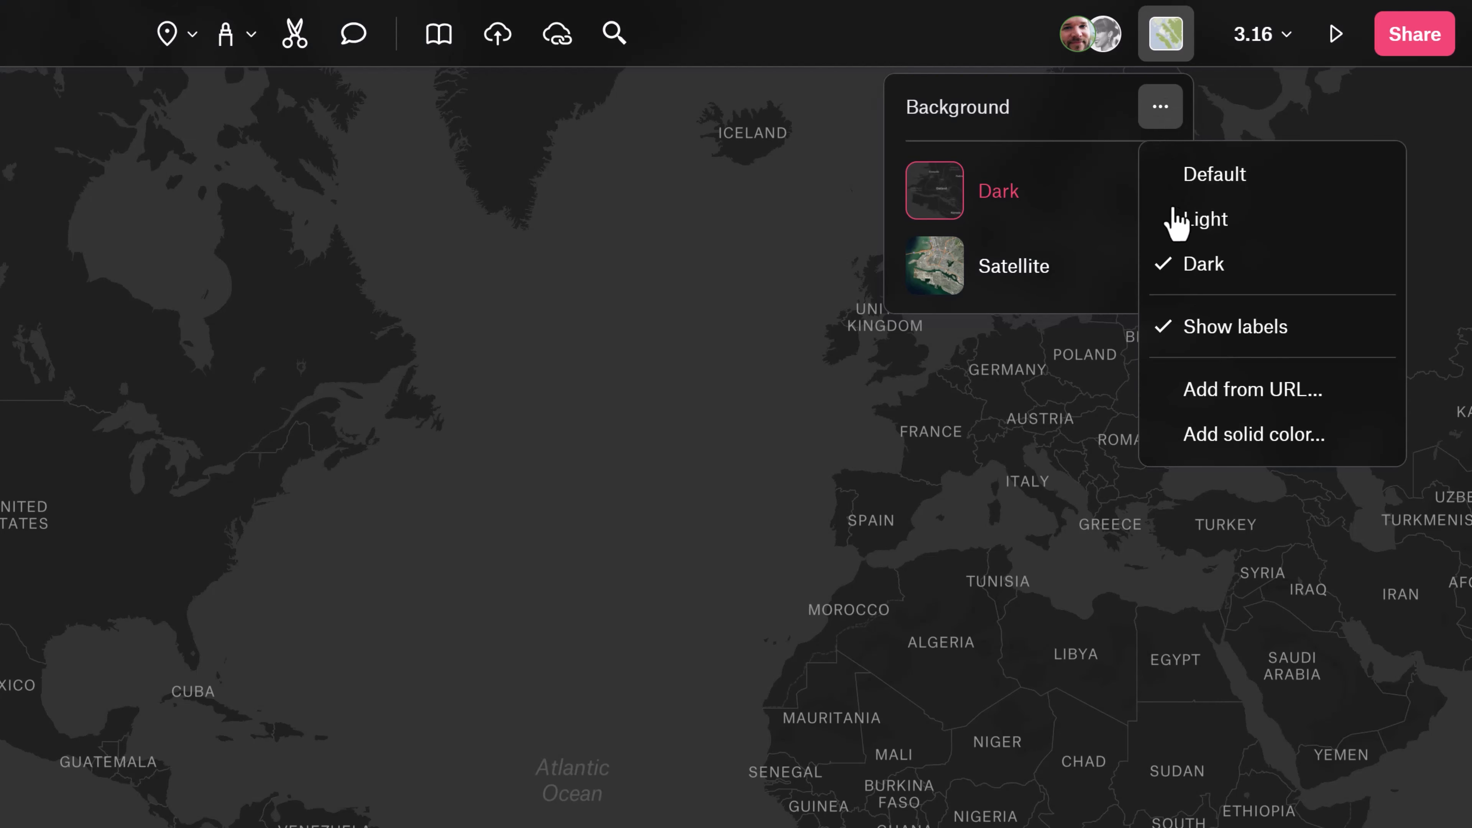
left_click(1275, 334)
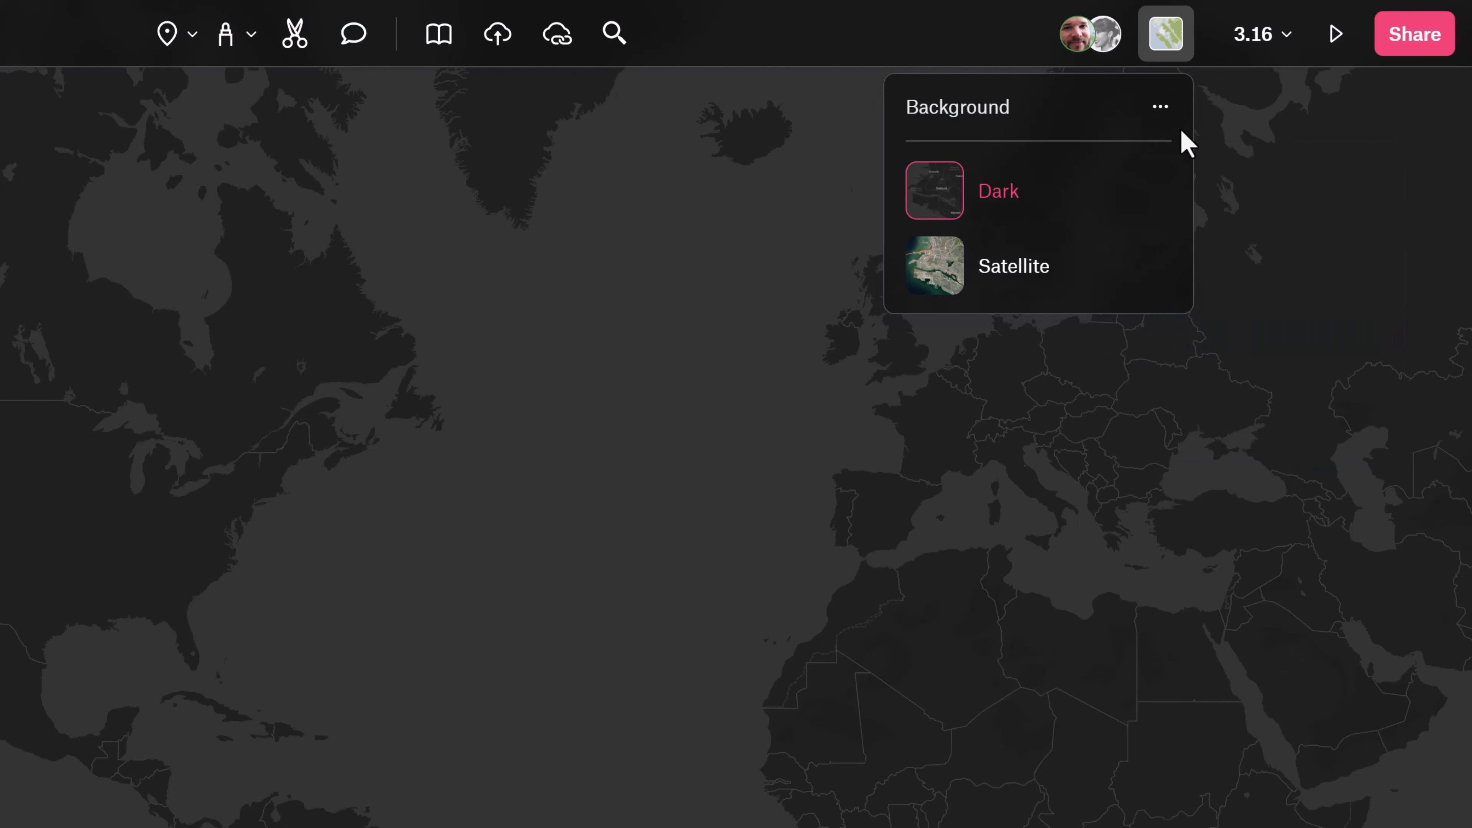
Add a custom background from the copied tile URL and set the map's zoom level to 5.
left_click(1158, 111)
left_click(1311, 397)
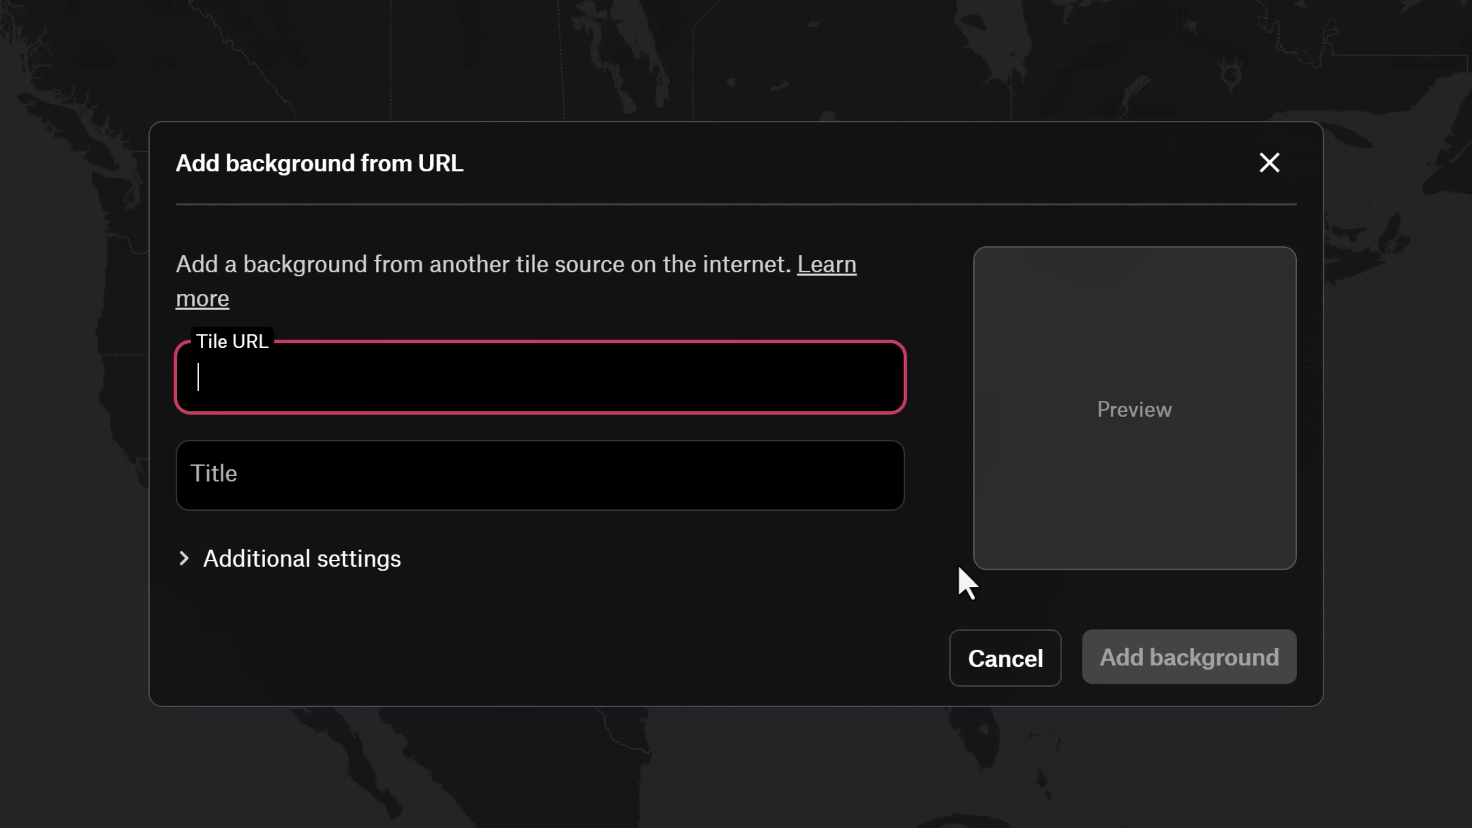
key("ctrl+v")
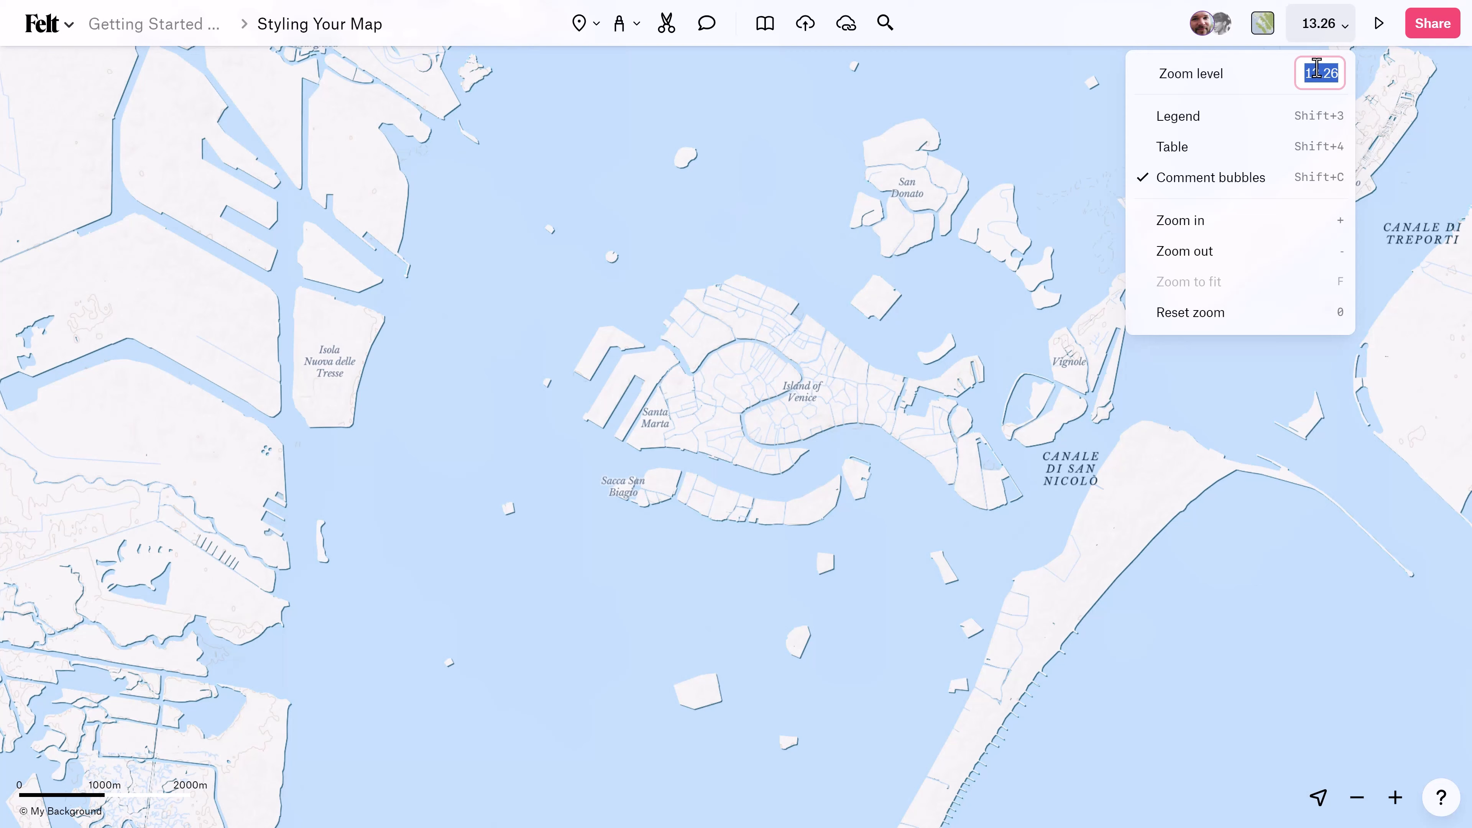
type("5")
key("Return")
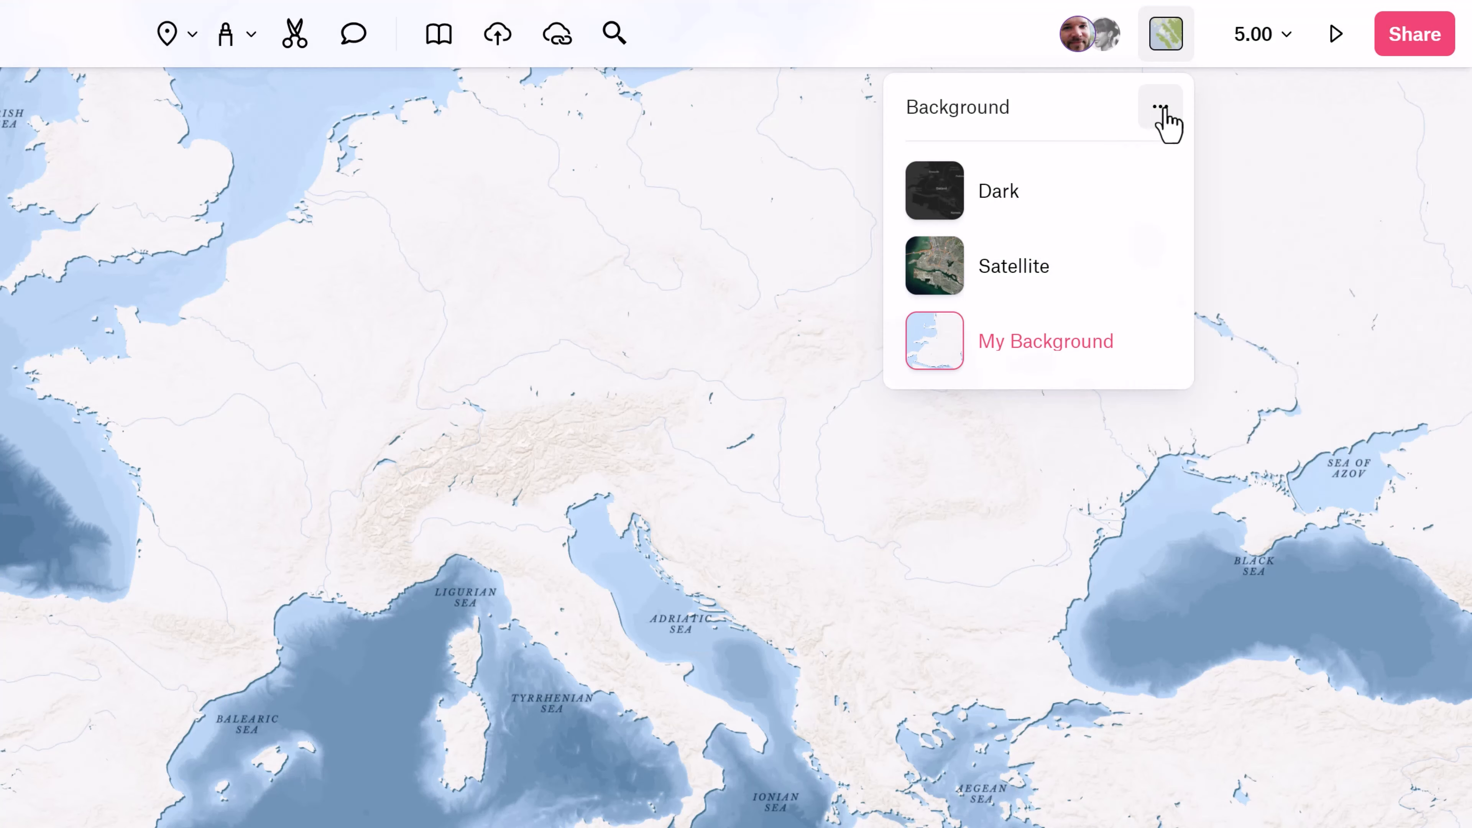
Add a solid color background, giving it a muted #D1BEBE shade and shifting its hue through teal toward magenta.
left_click(1161, 107)
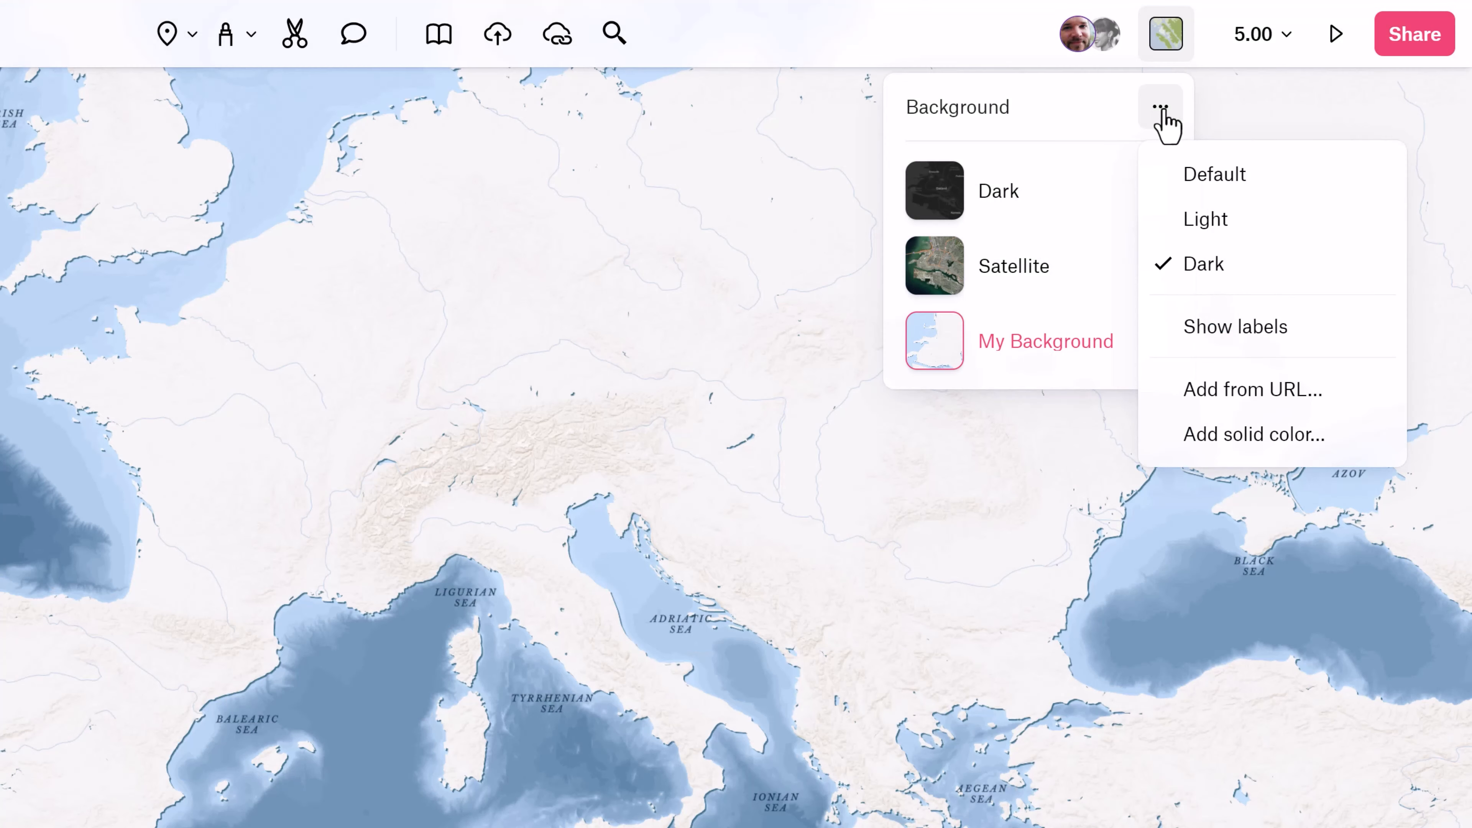
left_click(1249, 435)
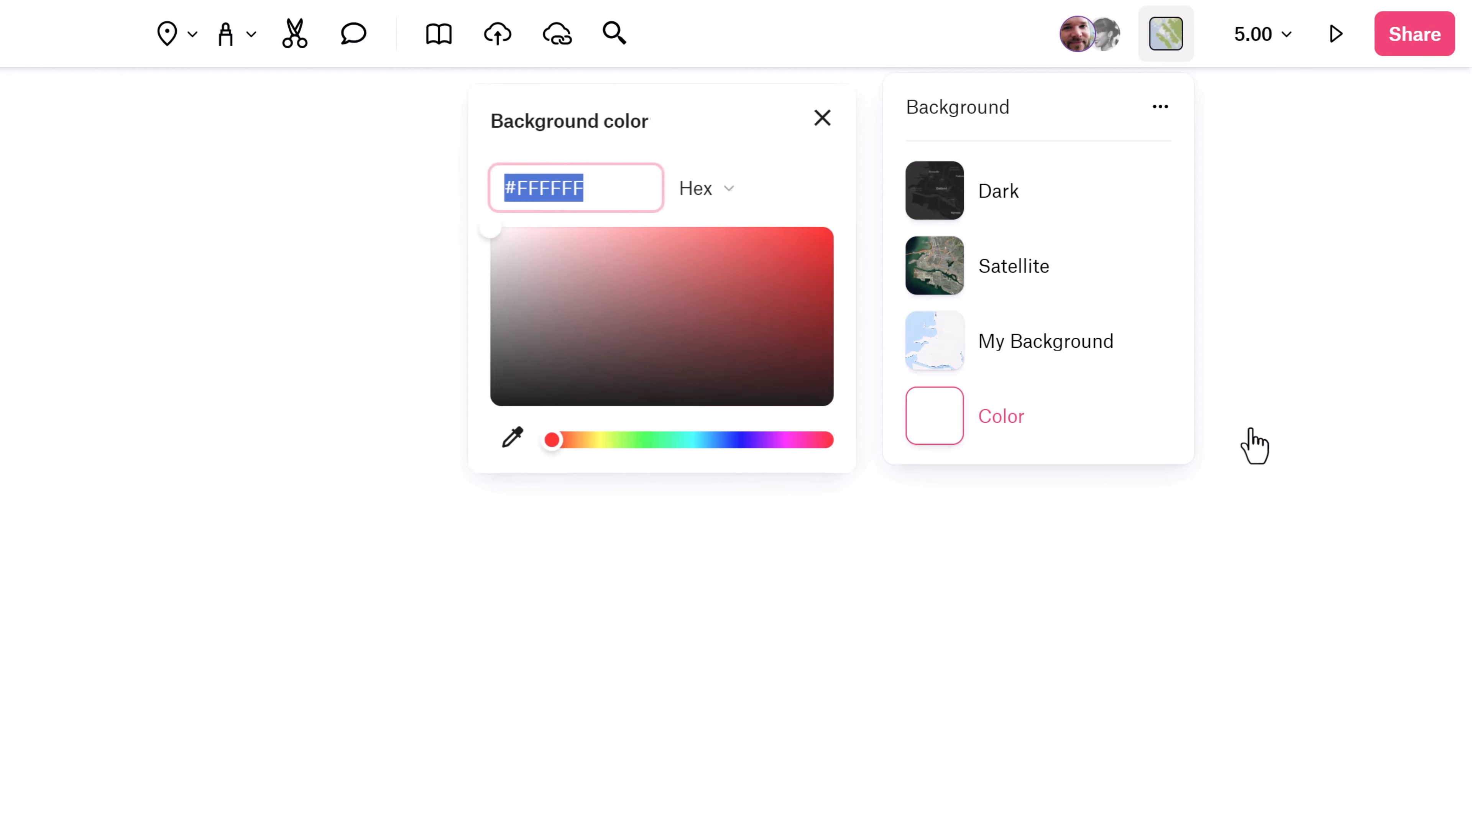
left_click_drag(673, 322, 519, 259)
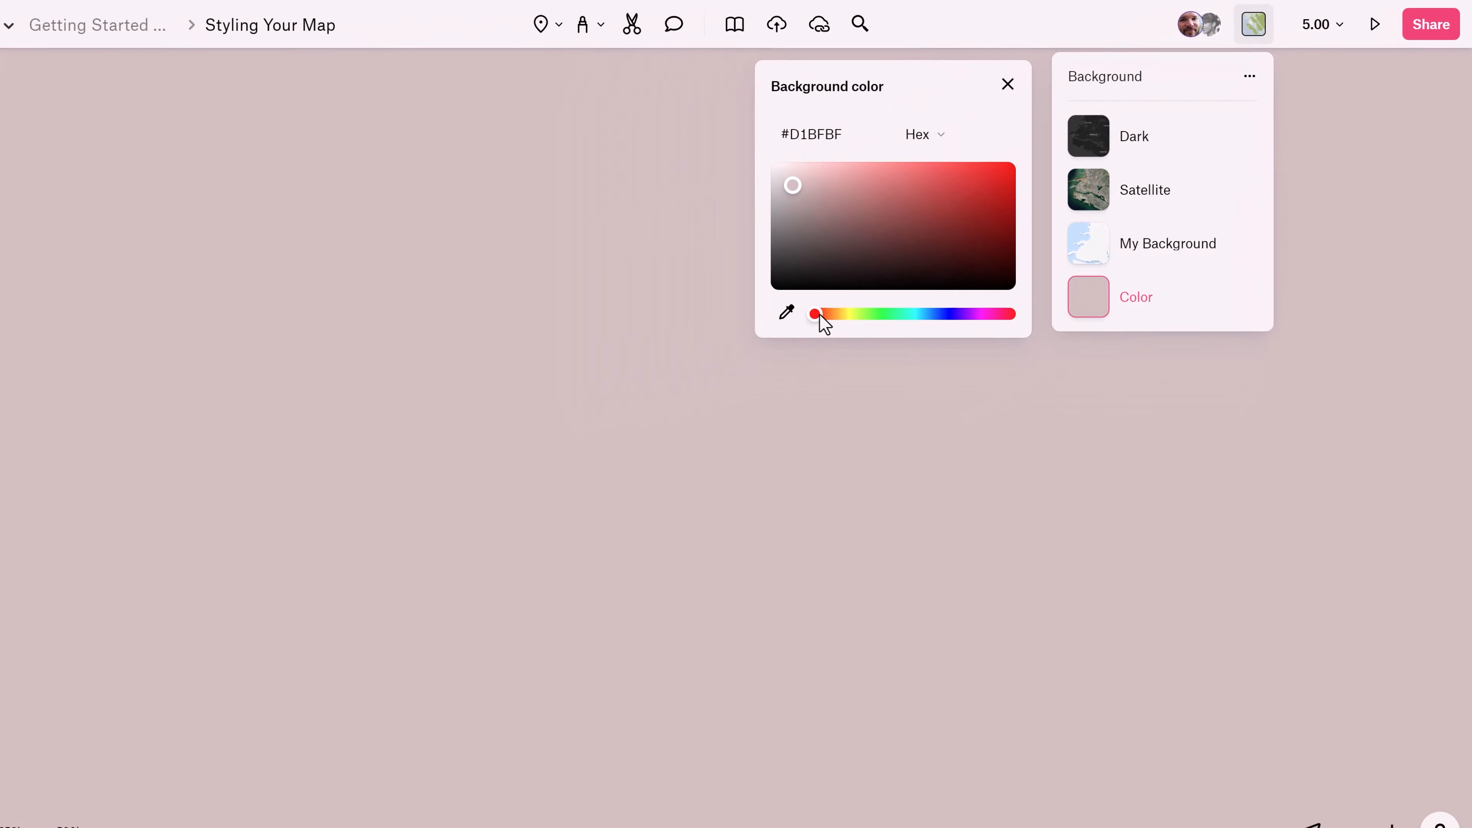
left_click_drag(819, 314, 992, 316)
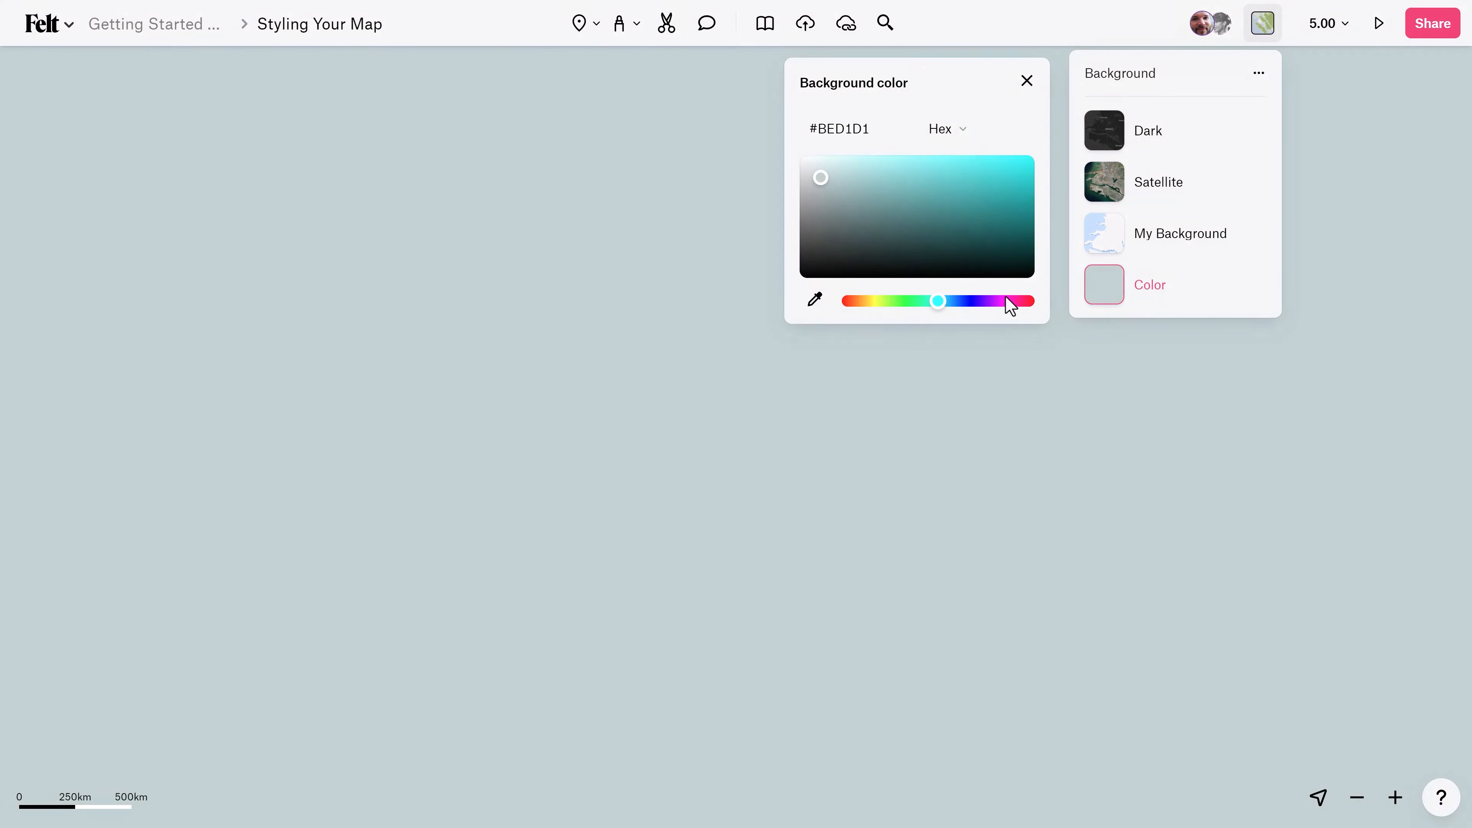
left_click_drag(991, 316, 1011, 315)
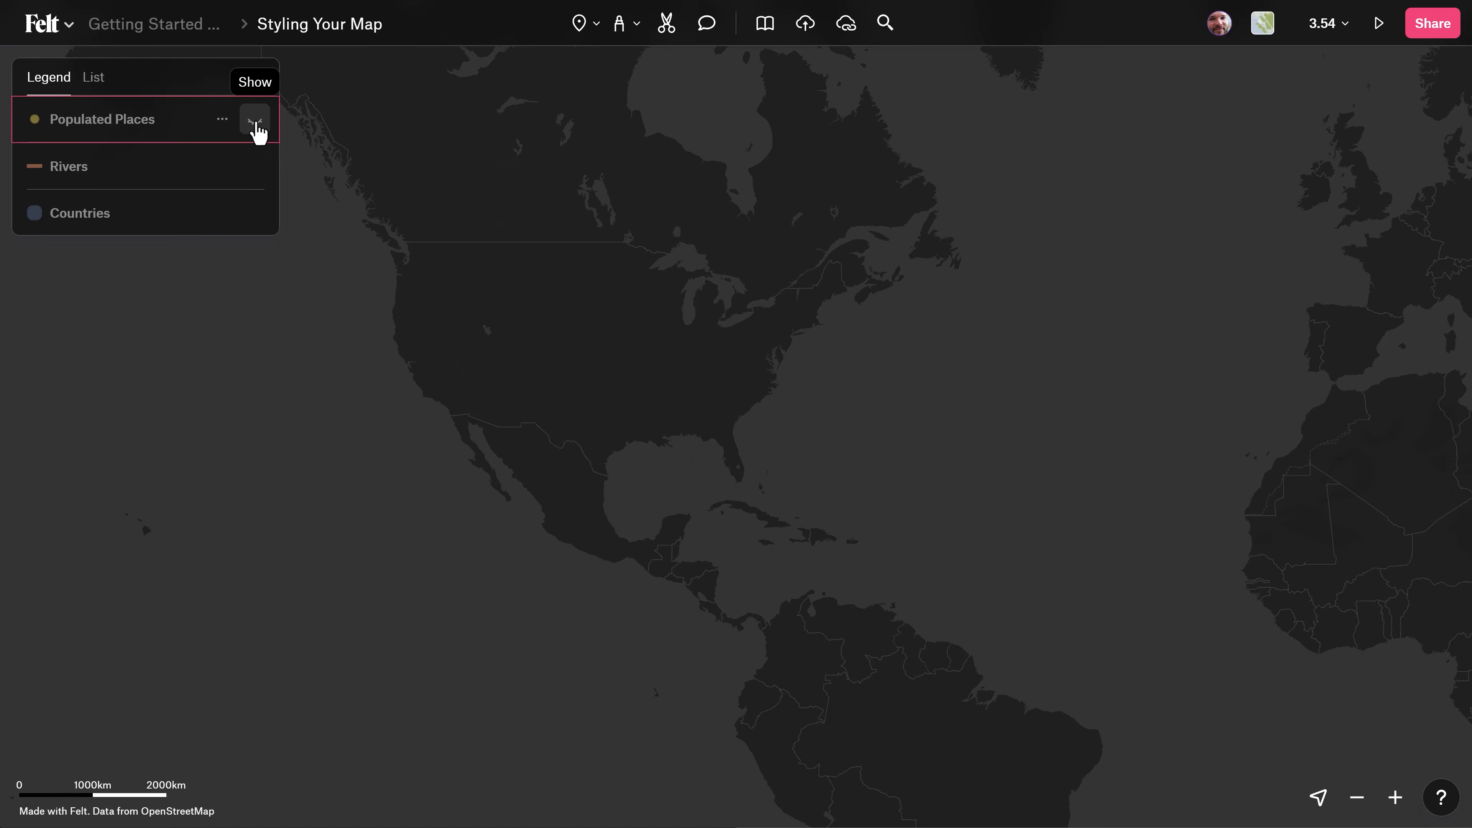
Show the Populated Places, Rivers and Countries layers on the map.
left_click(256, 122)
left_click(255, 167)
left_click(255, 213)
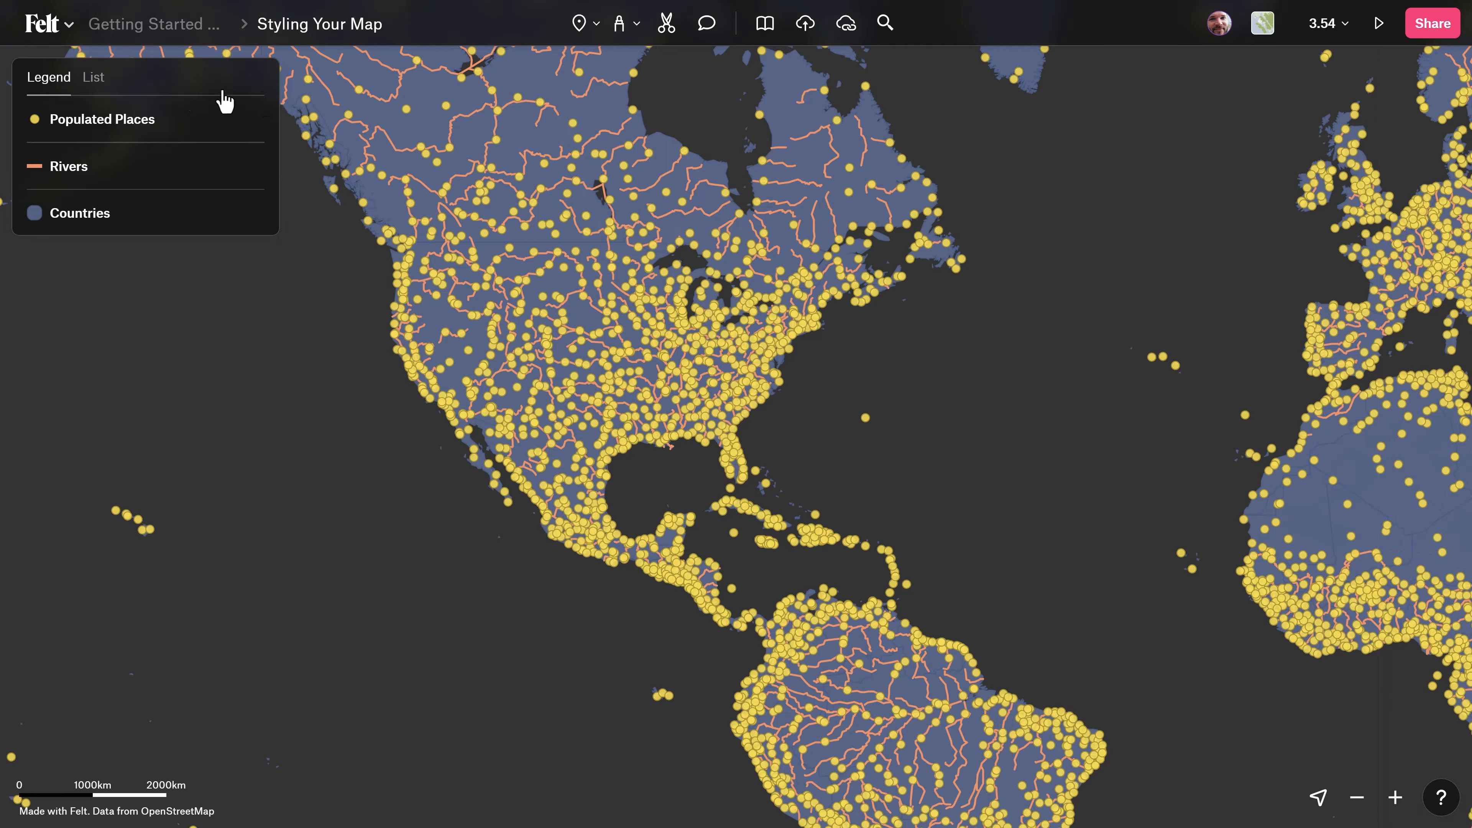
Review the style settings of the Populated Places, Rivers and Countries layers one by one.
left_click(87, 123)
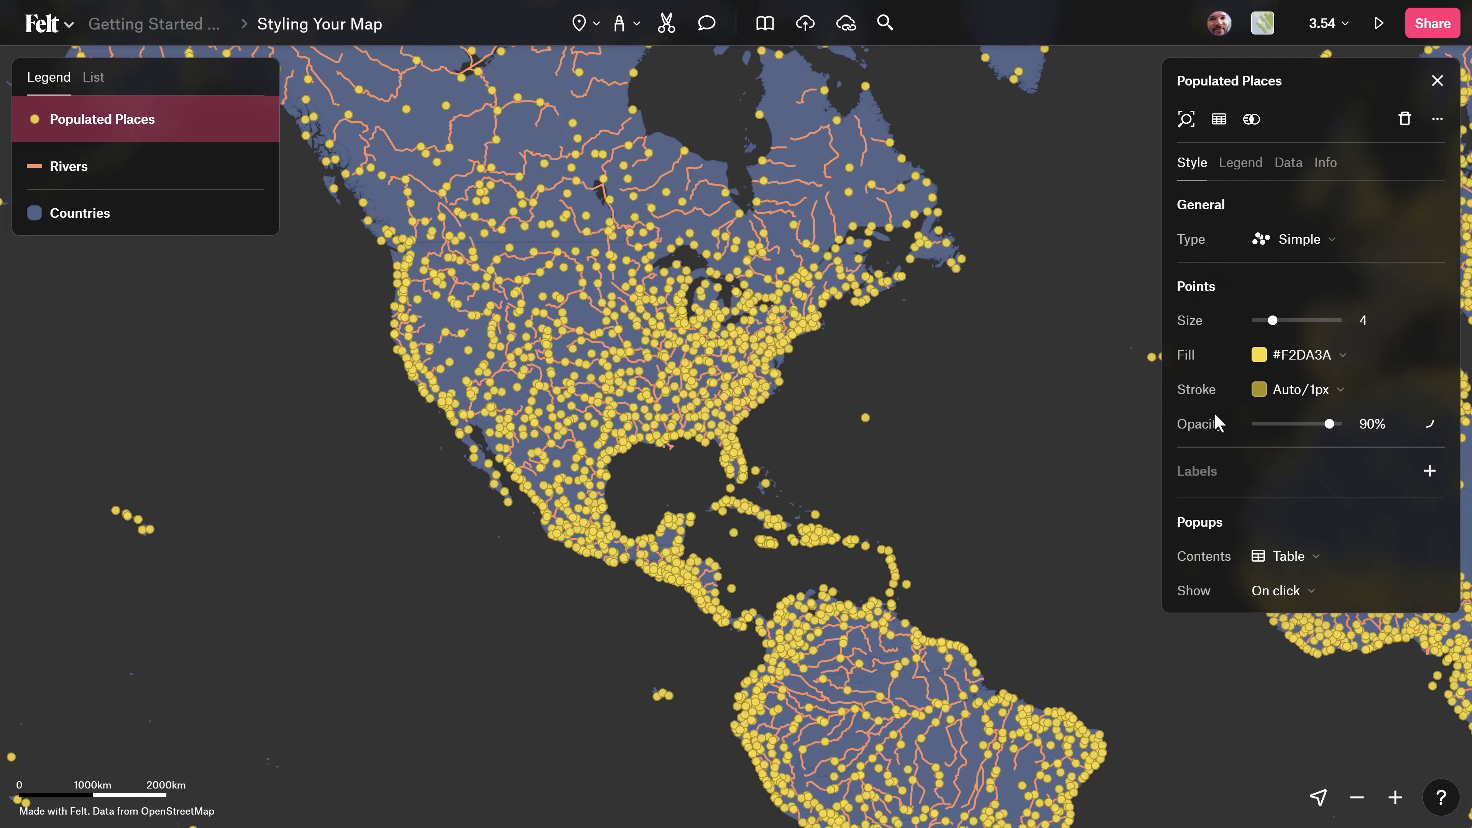
left_click(100, 171)
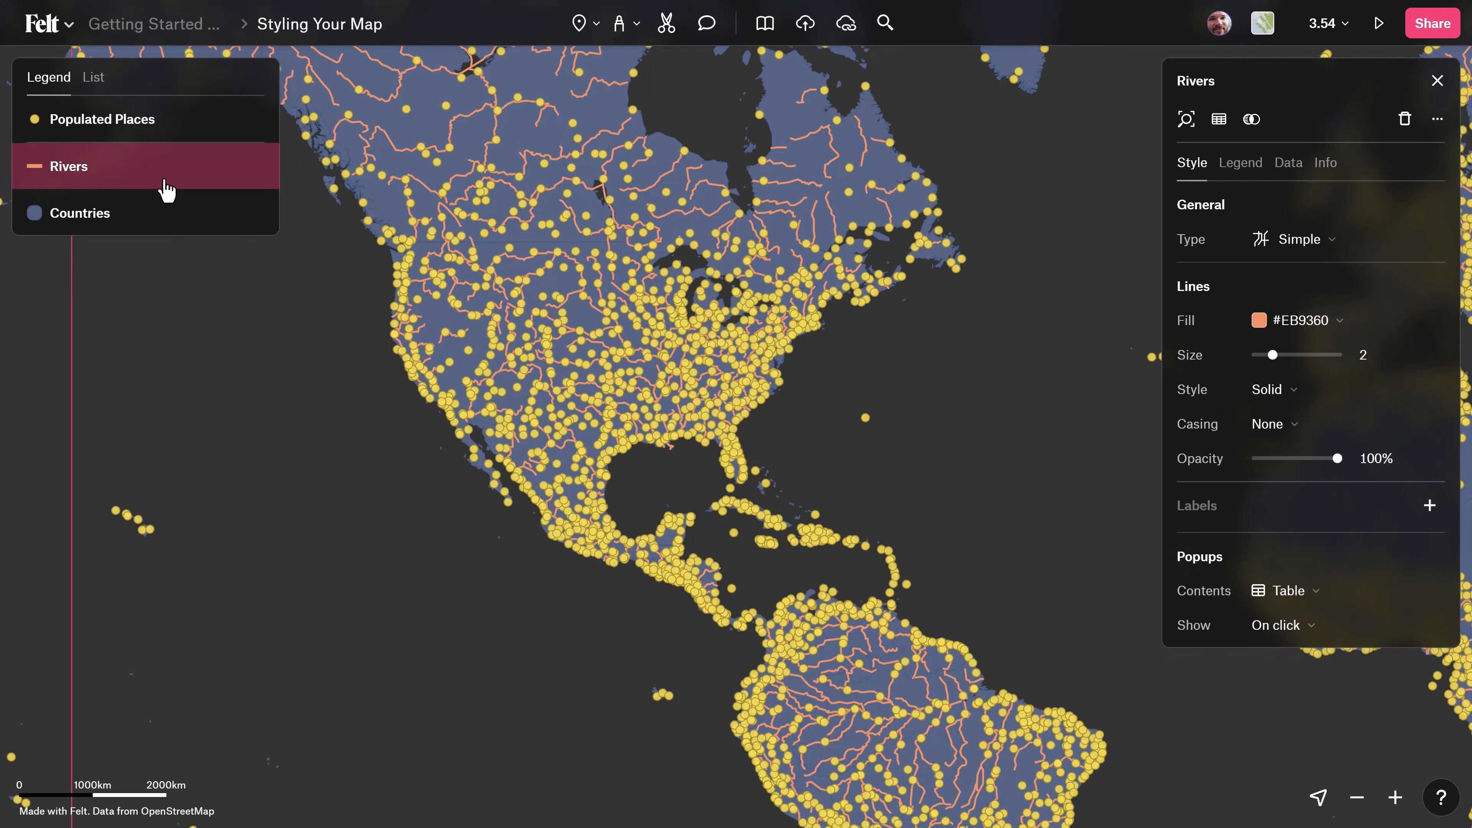
left_click(97, 221)
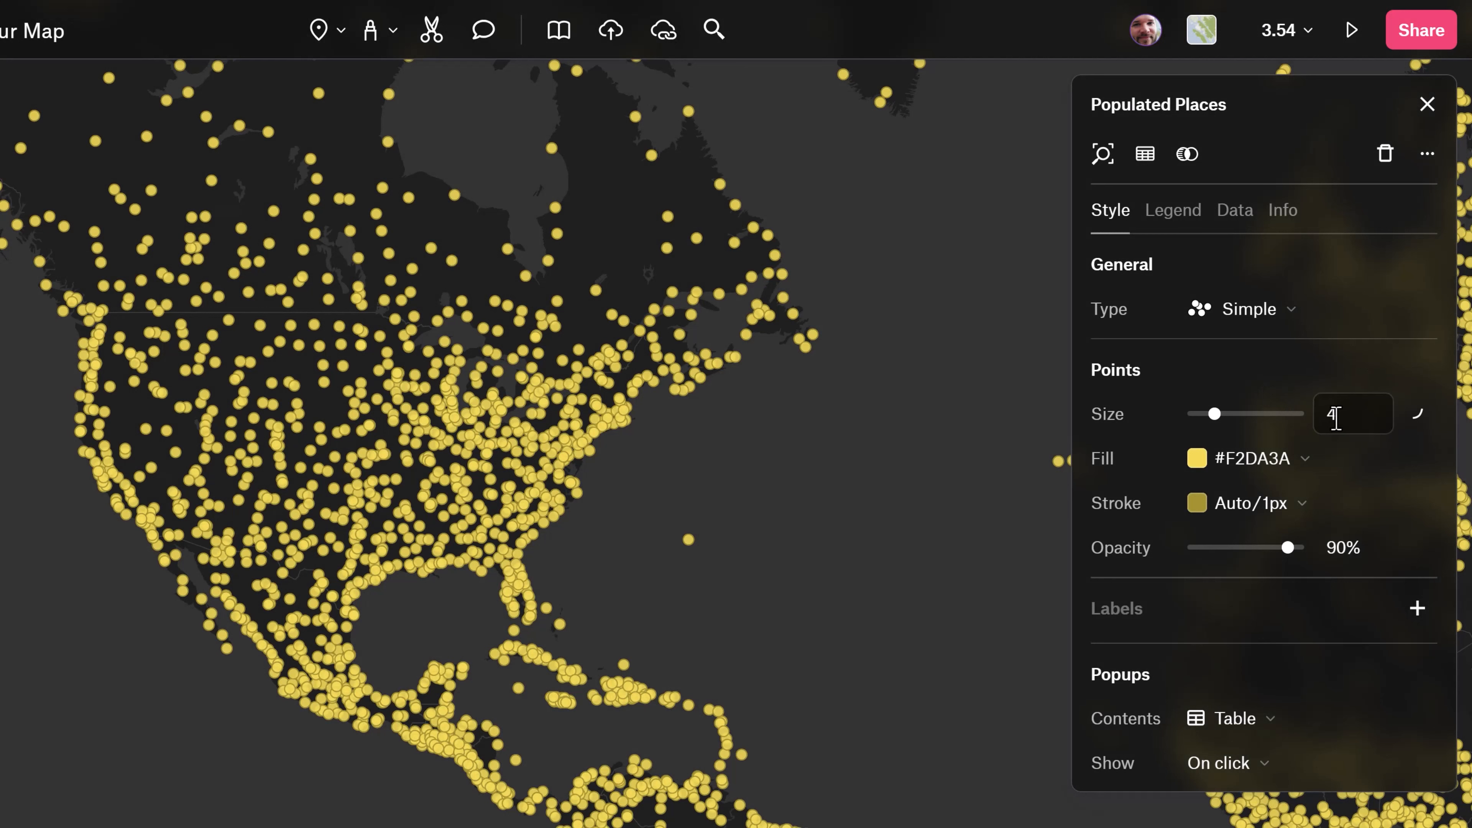
Set the Populated Places point size to 1 and the fill color's opacity to 50%.
double_click(1336, 417)
type("1")
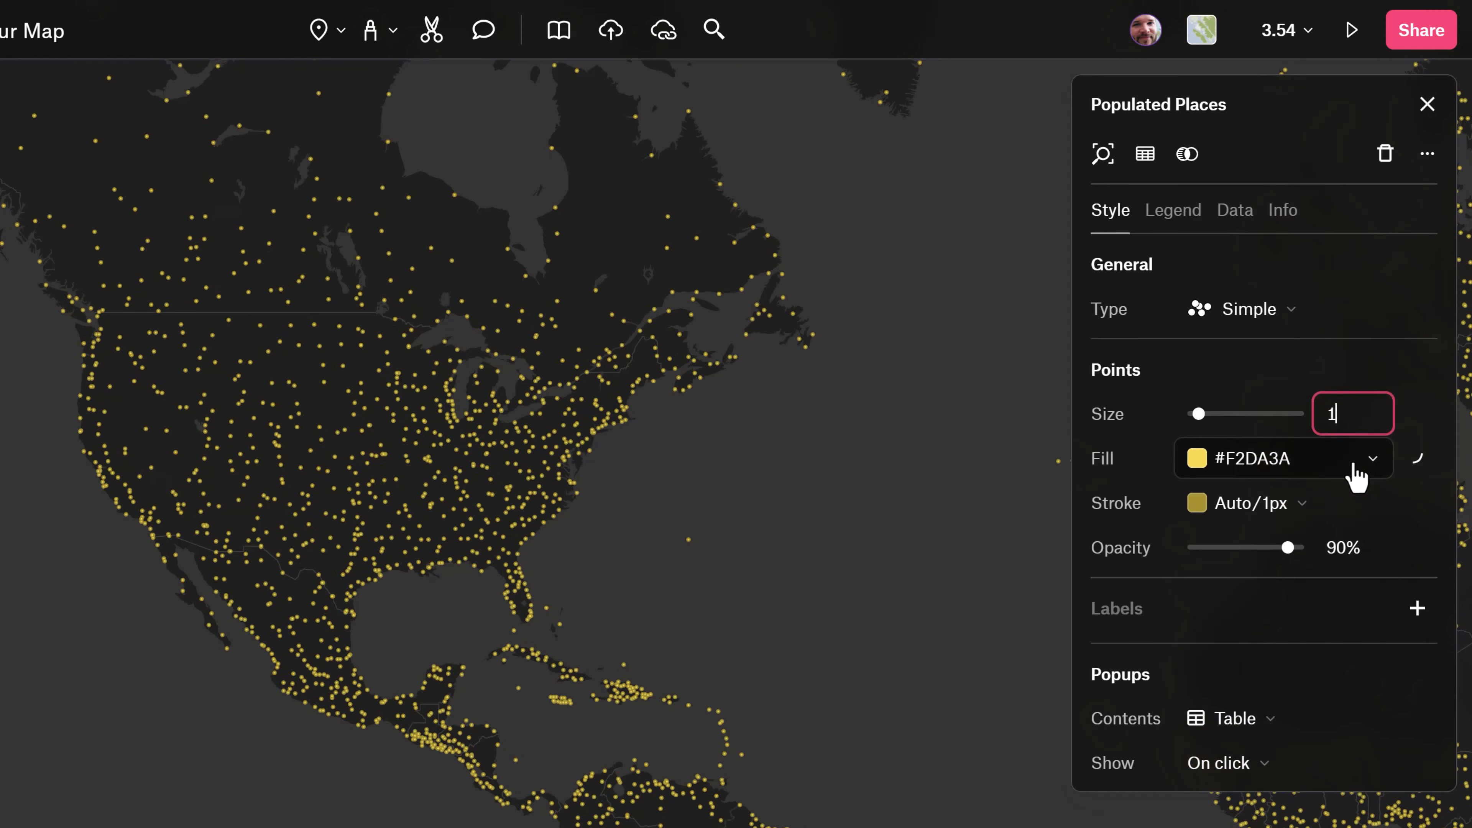
left_click(1273, 463)
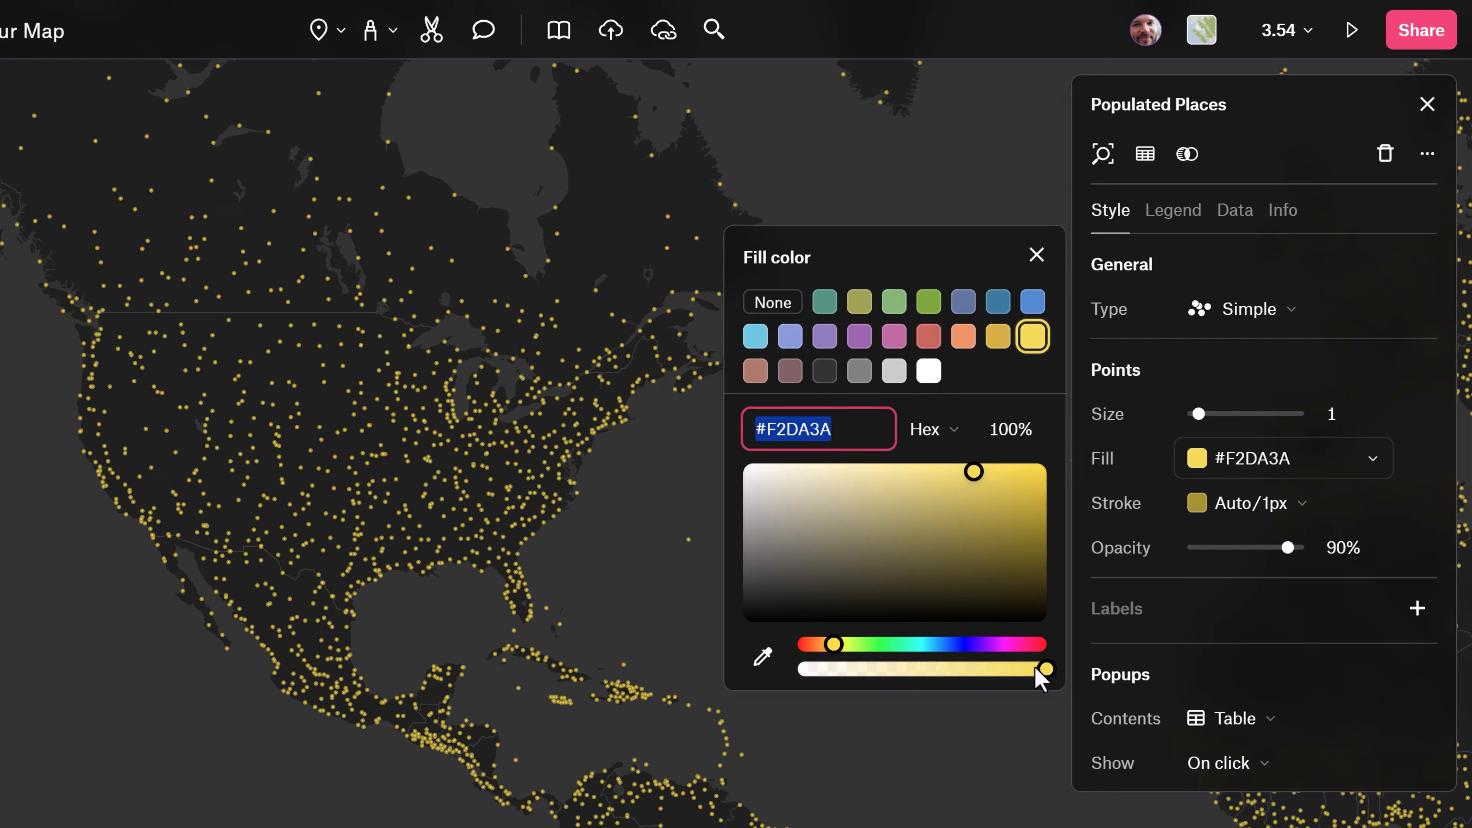
left_click_drag(1038, 673, 919, 672)
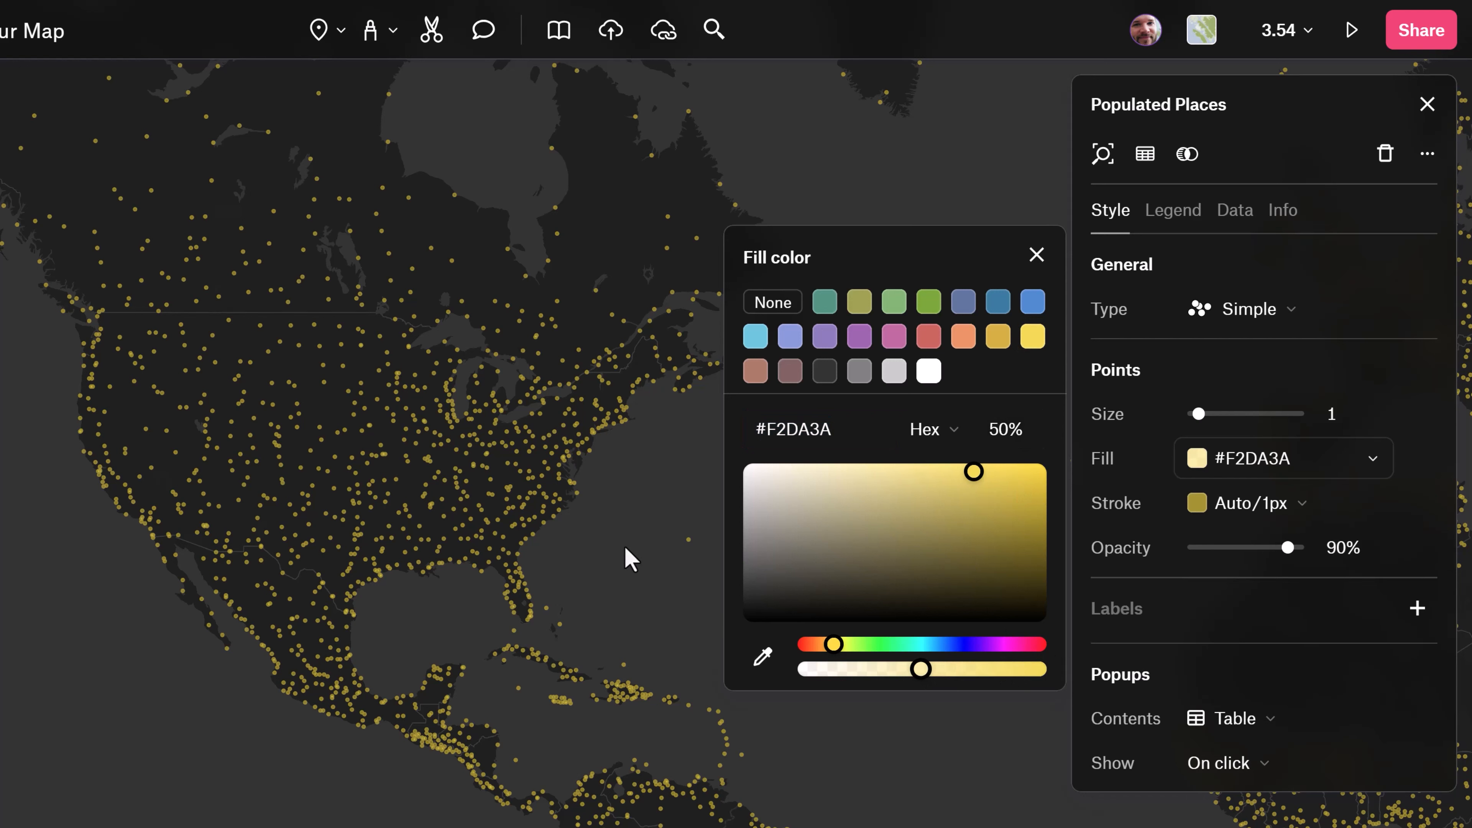
Widen the Populated Places points' stroke to 6.1 and make the stroke color mostly transparent.
left_click(1246, 505)
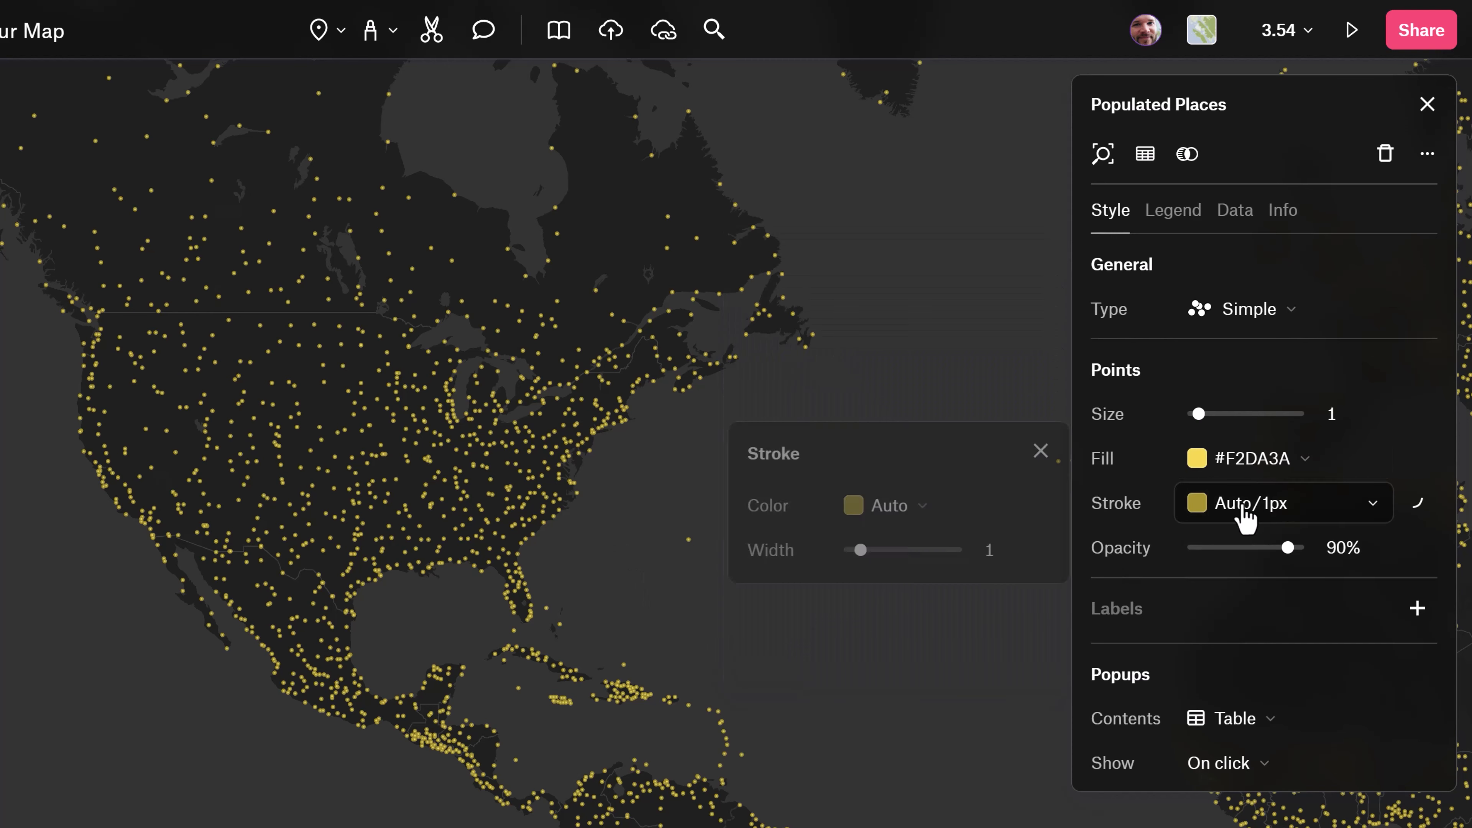
left_click_drag(855, 551, 912, 552)
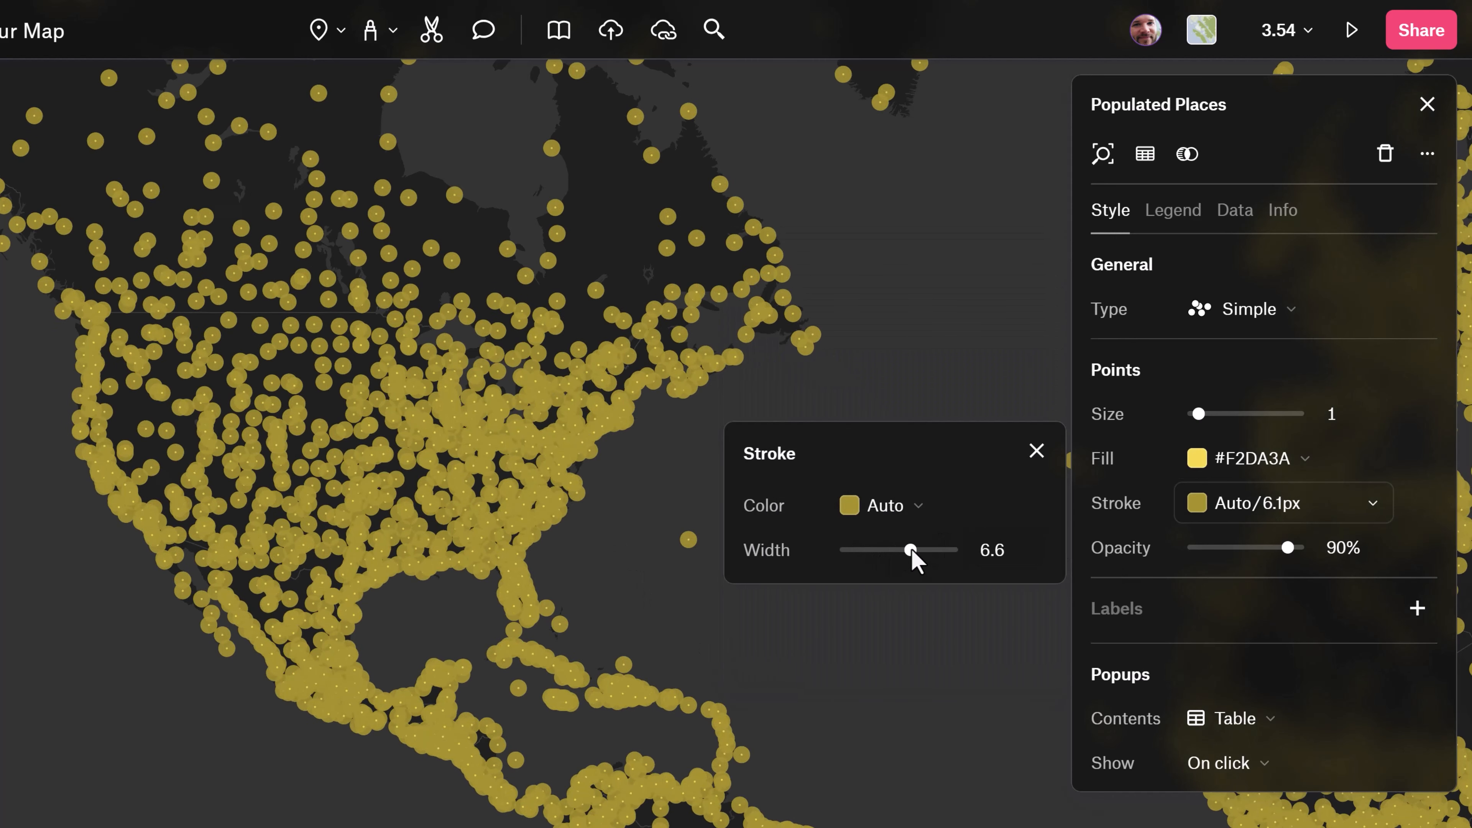
left_click(902, 511)
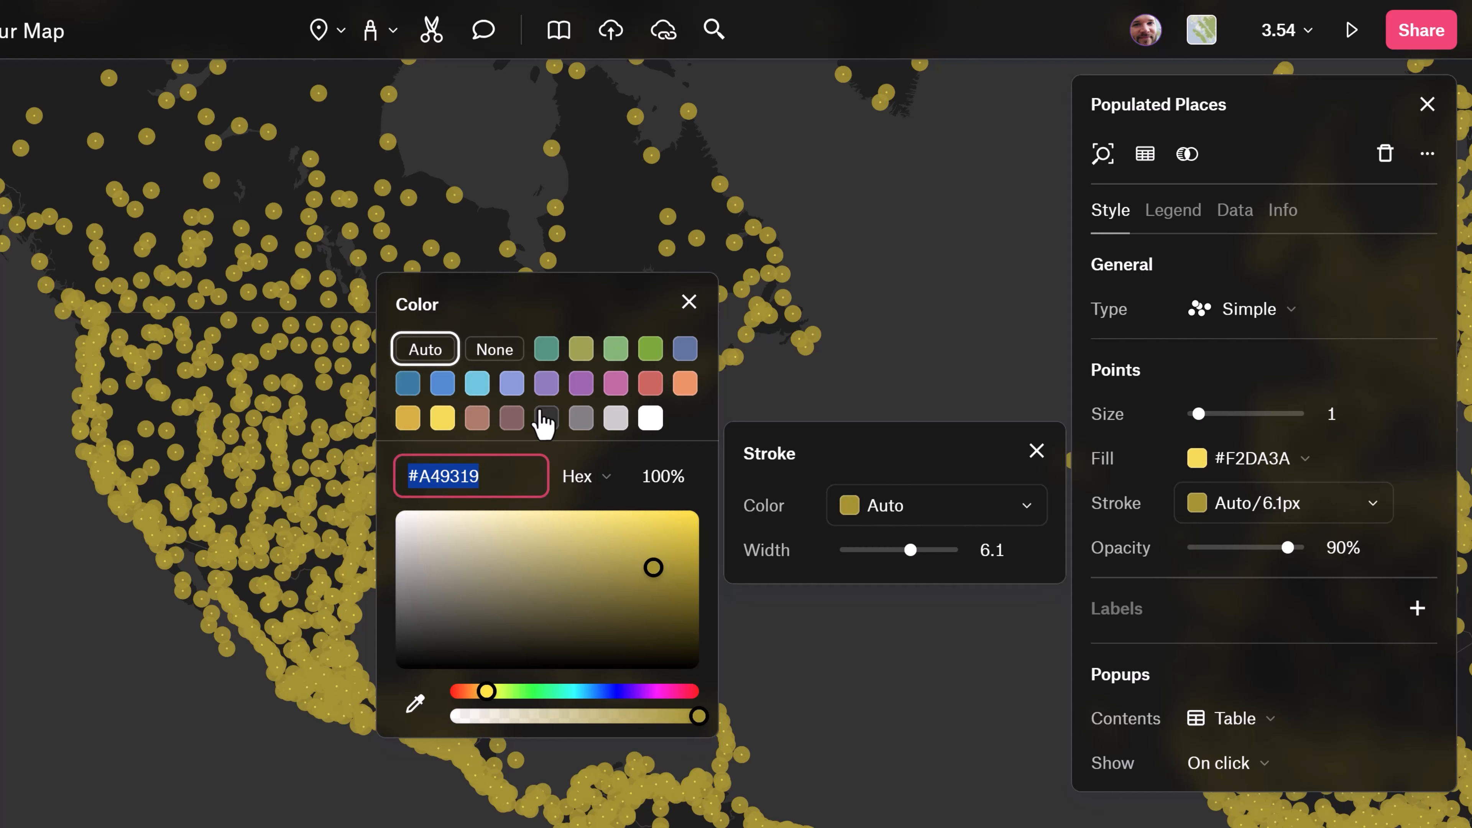
left_click_drag(675, 717, 516, 714)
left_click(802, 601)
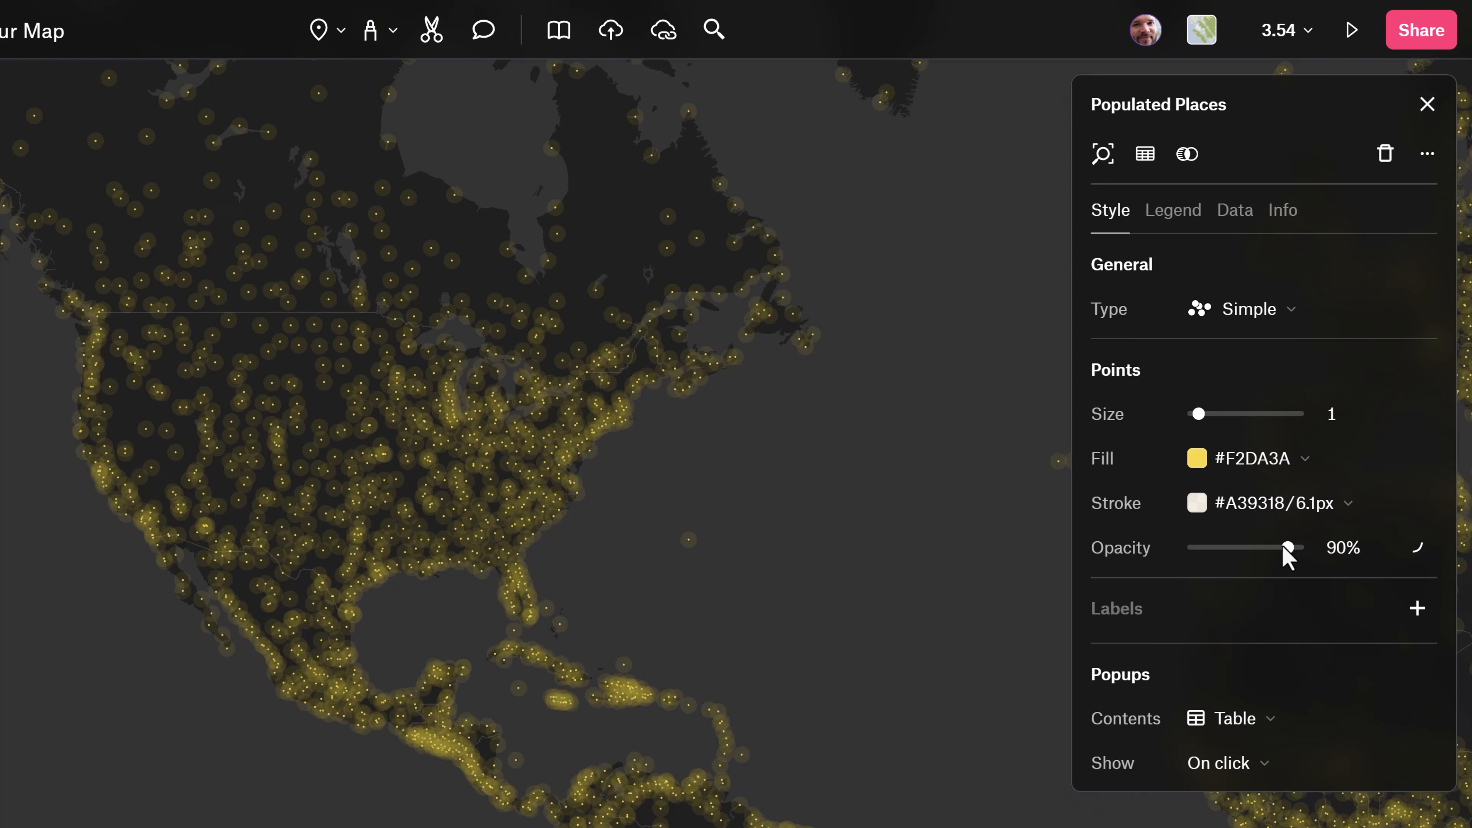
Try a lower overall opacity for the Populated Places points, and undo it.
left_click_drag(1283, 545, 1235, 545)
key("ctrl+z")
Reset the Populated Places layer's styles to defaults.
left_click(1426, 154)
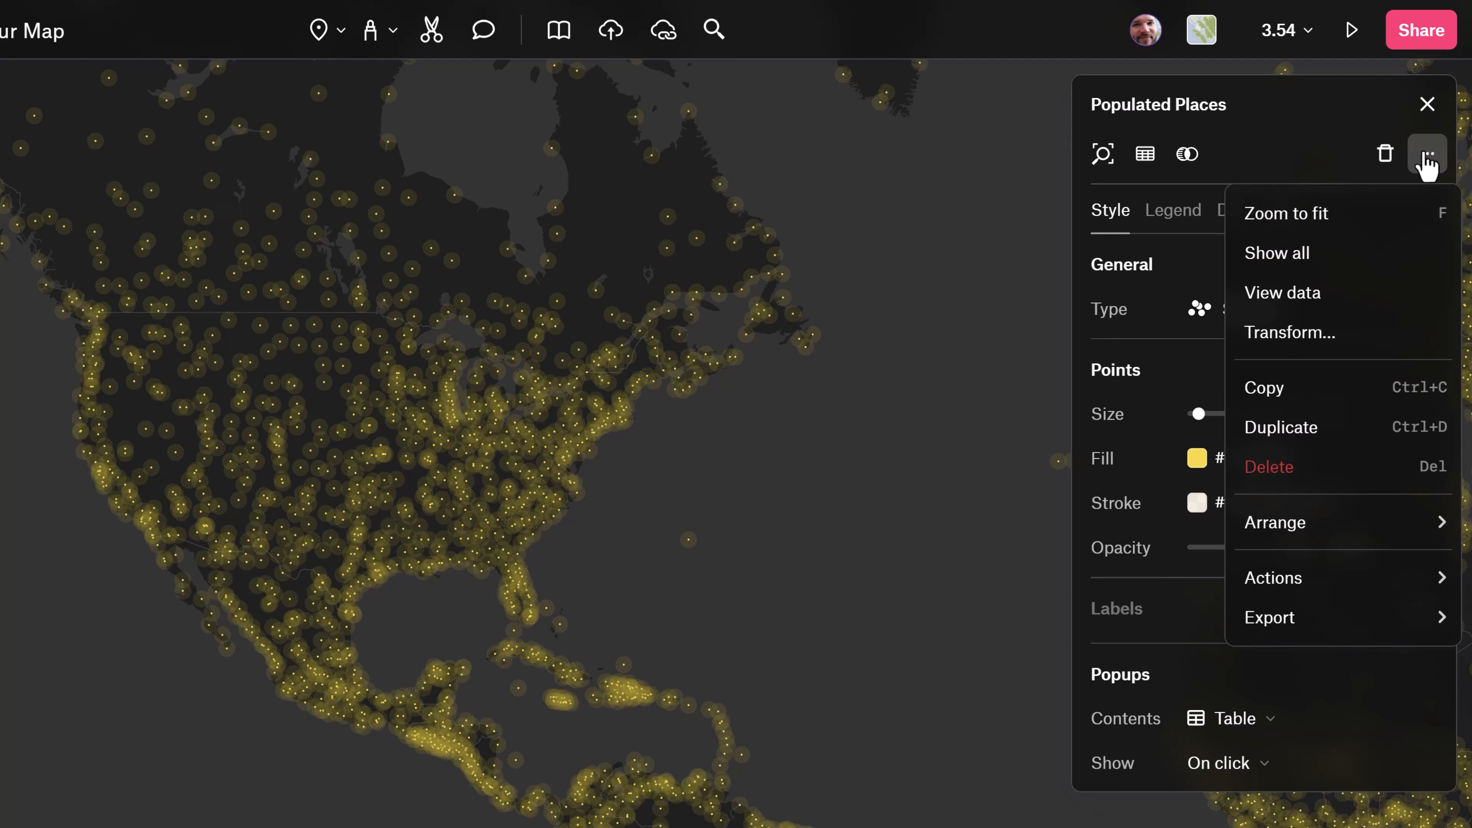
mouse_move(1334, 580)
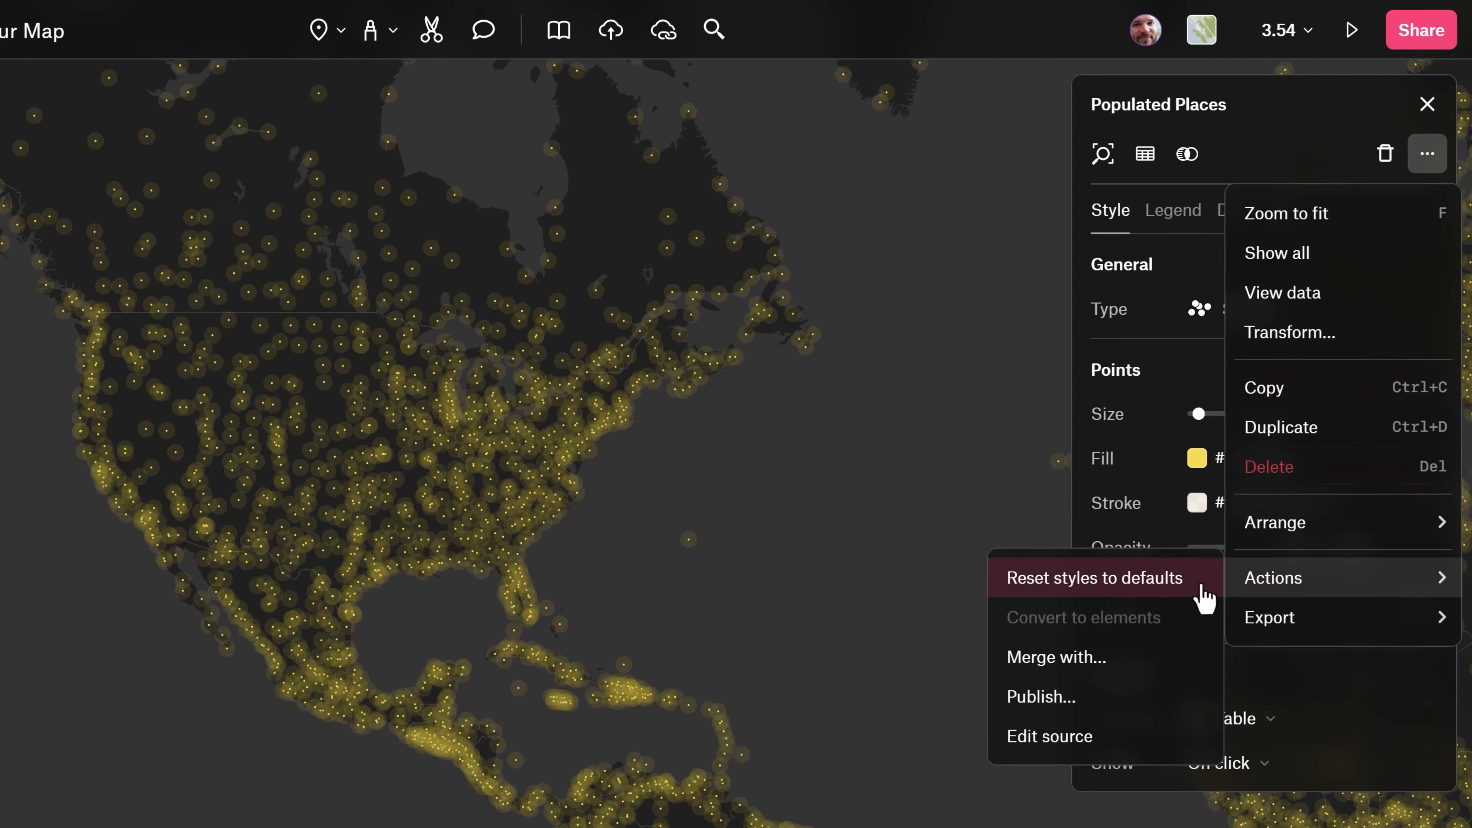
left_click(1204, 598)
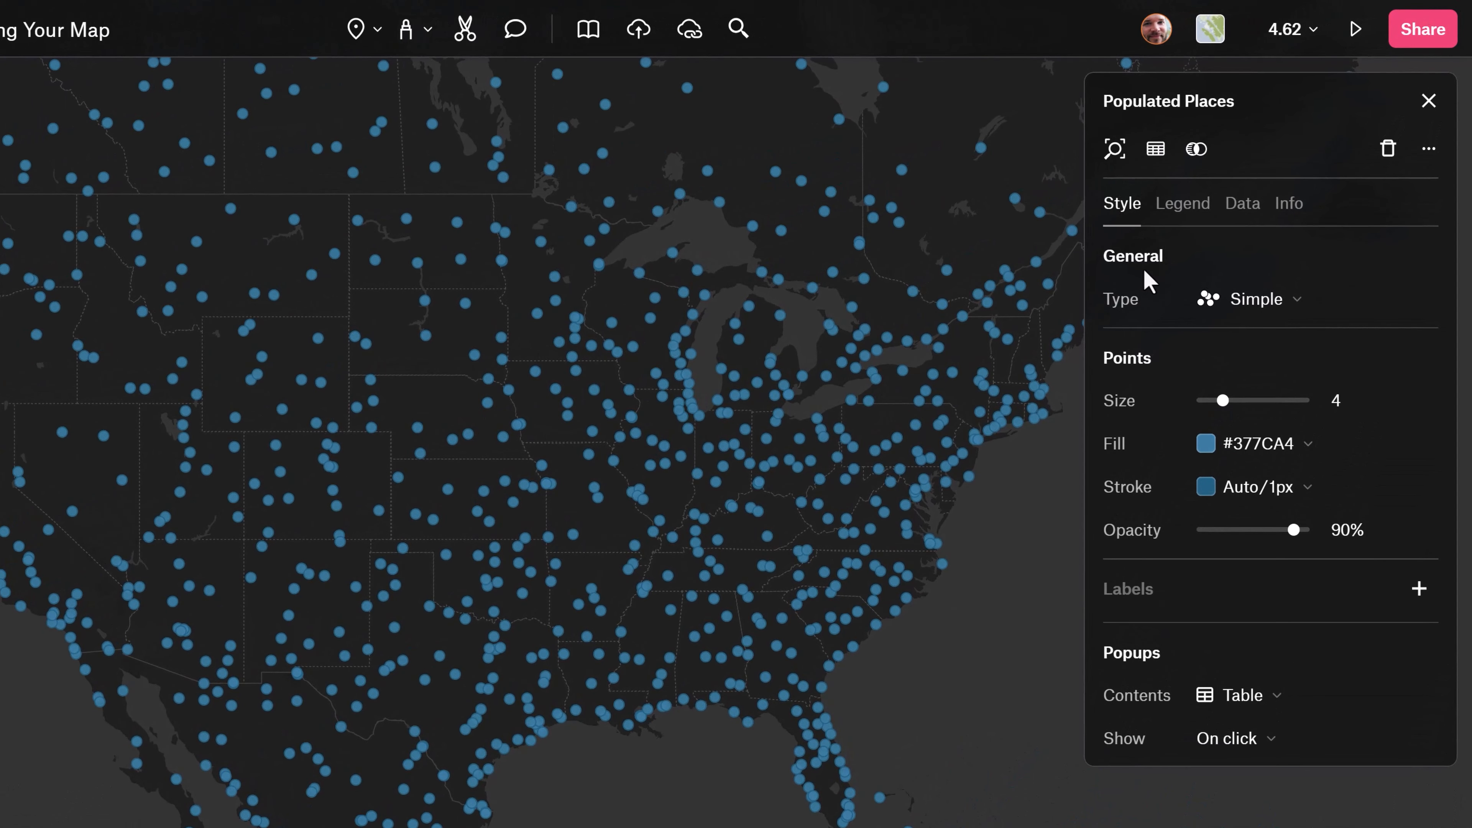
Change the Populated Places style type to Size range and check which fields are available for sizing the points.
left_click(1240, 314)
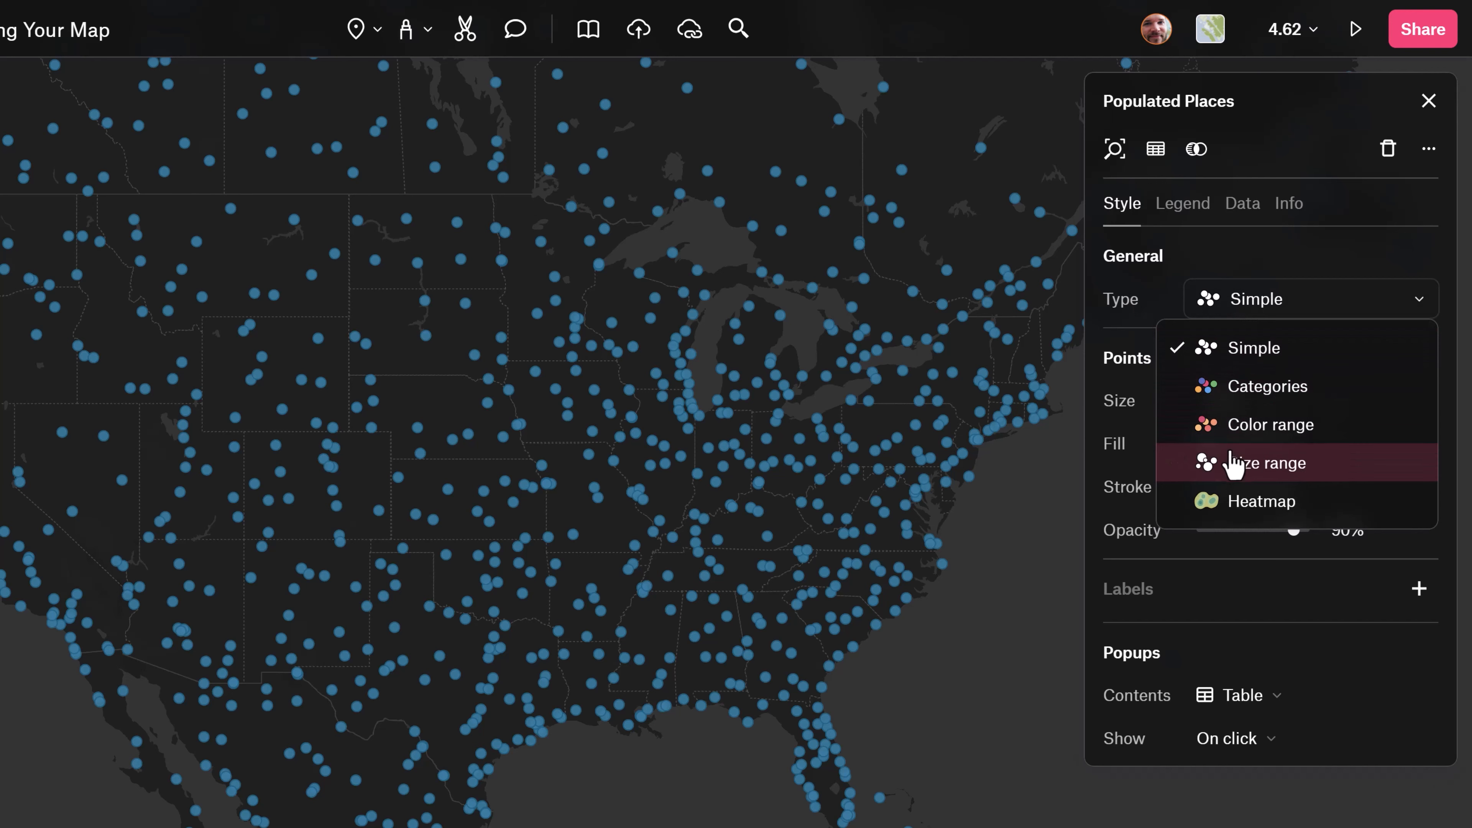
left_click(1268, 470)
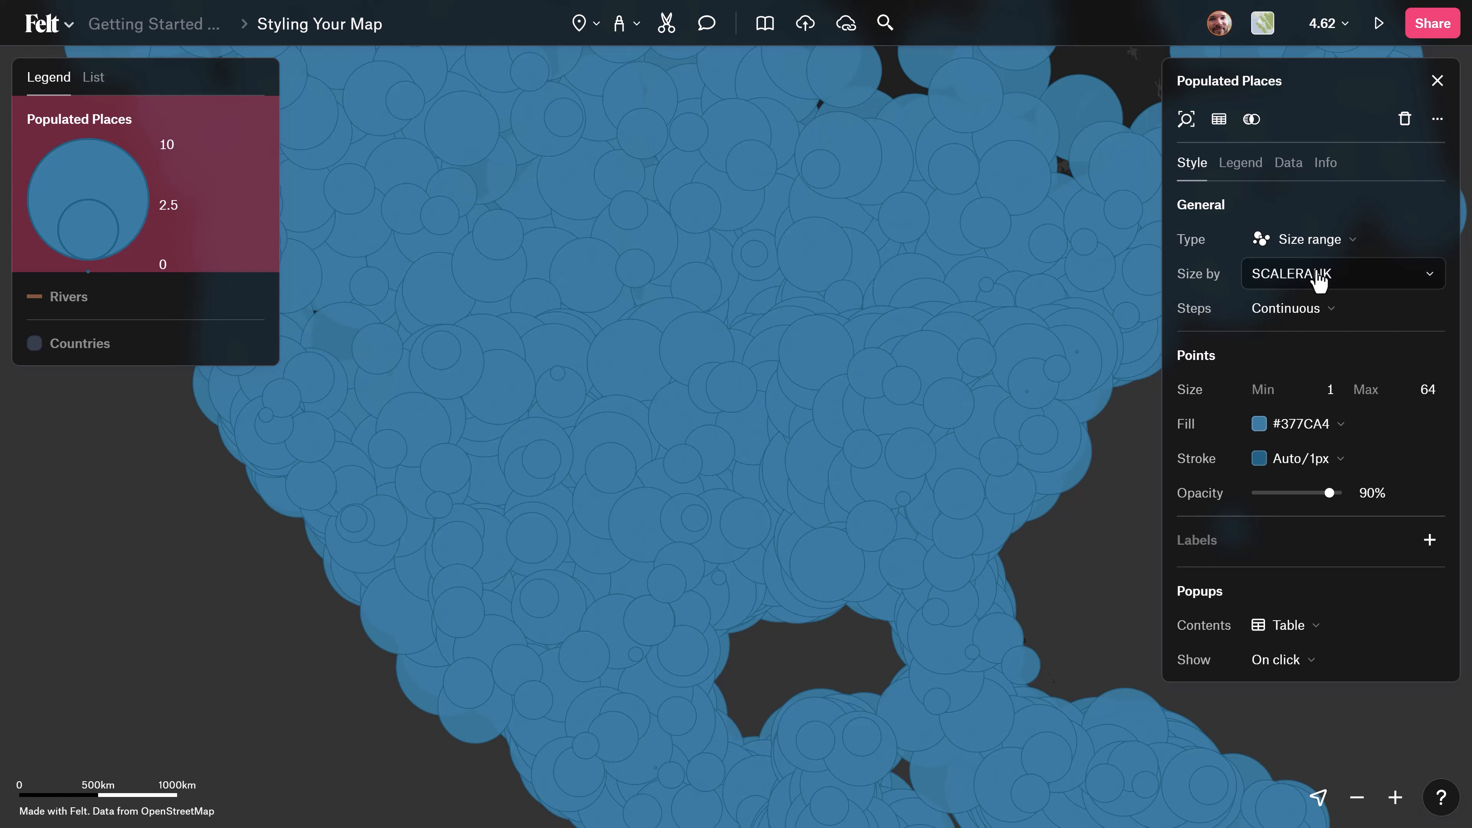
left_click(1309, 285)
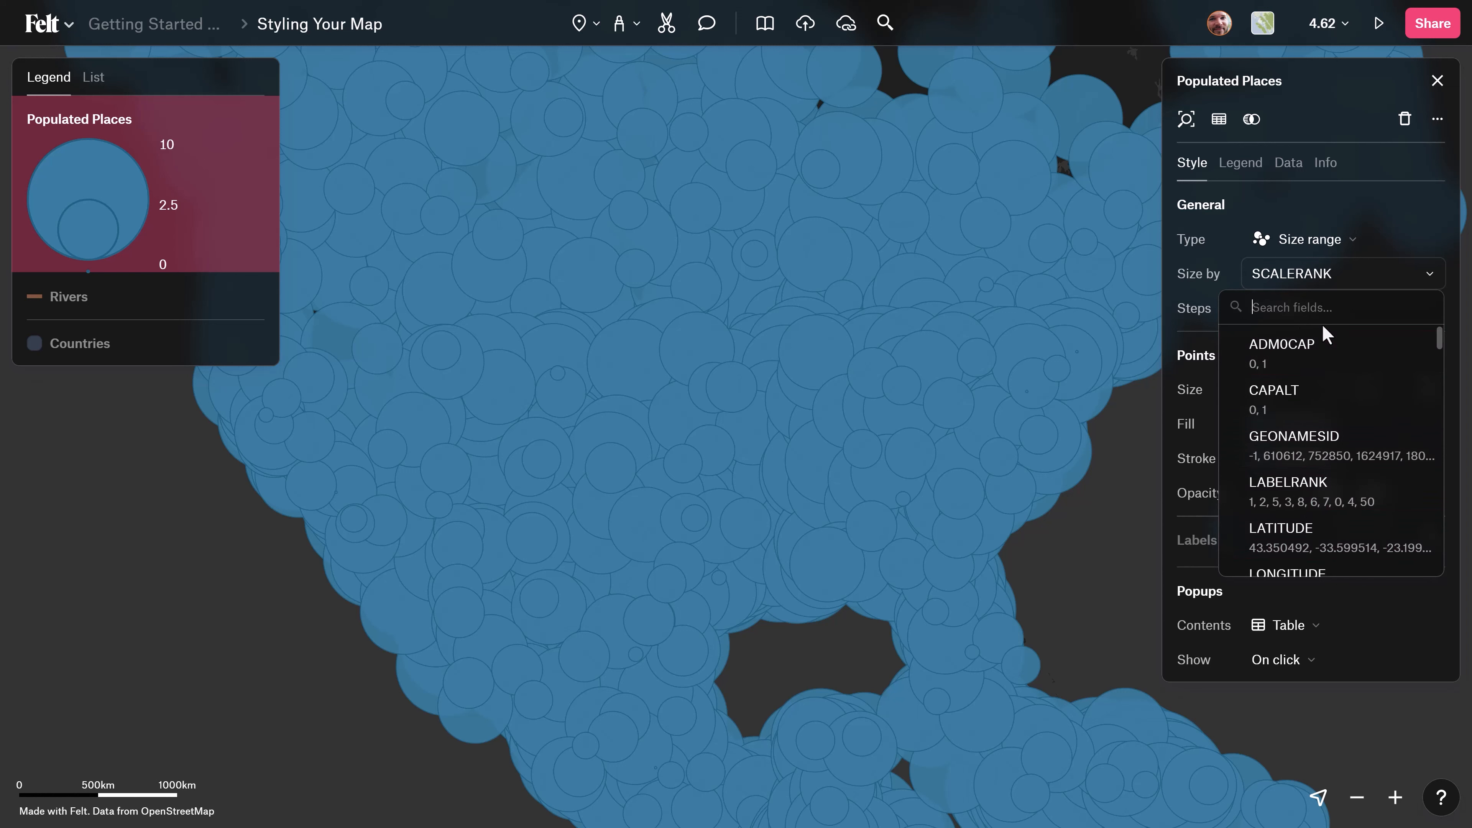
left_click(1312, 277)
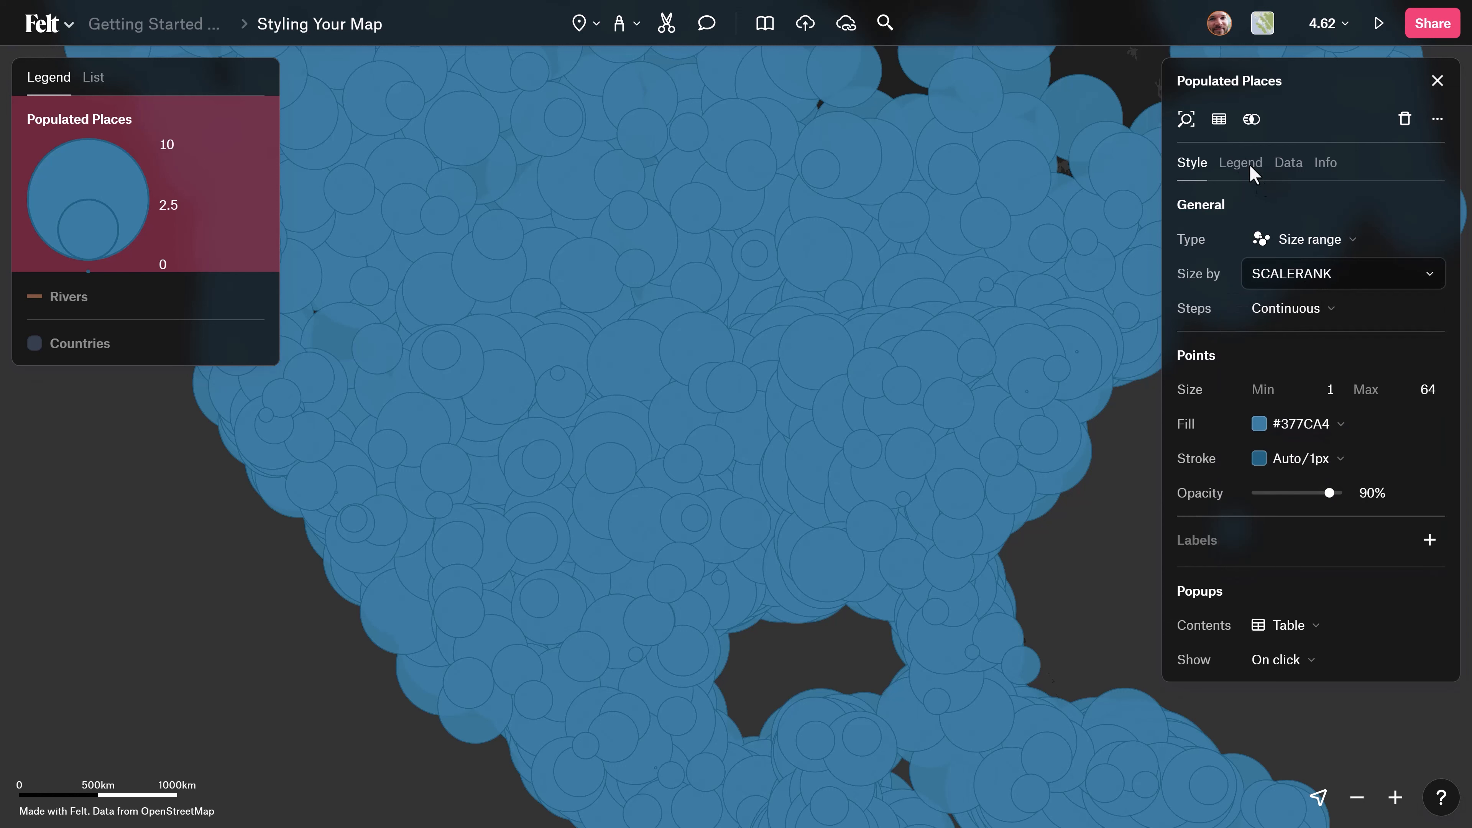
Examine the columns of the Populated Places data table for a suitable population field, and close the table.
left_click(1220, 122)
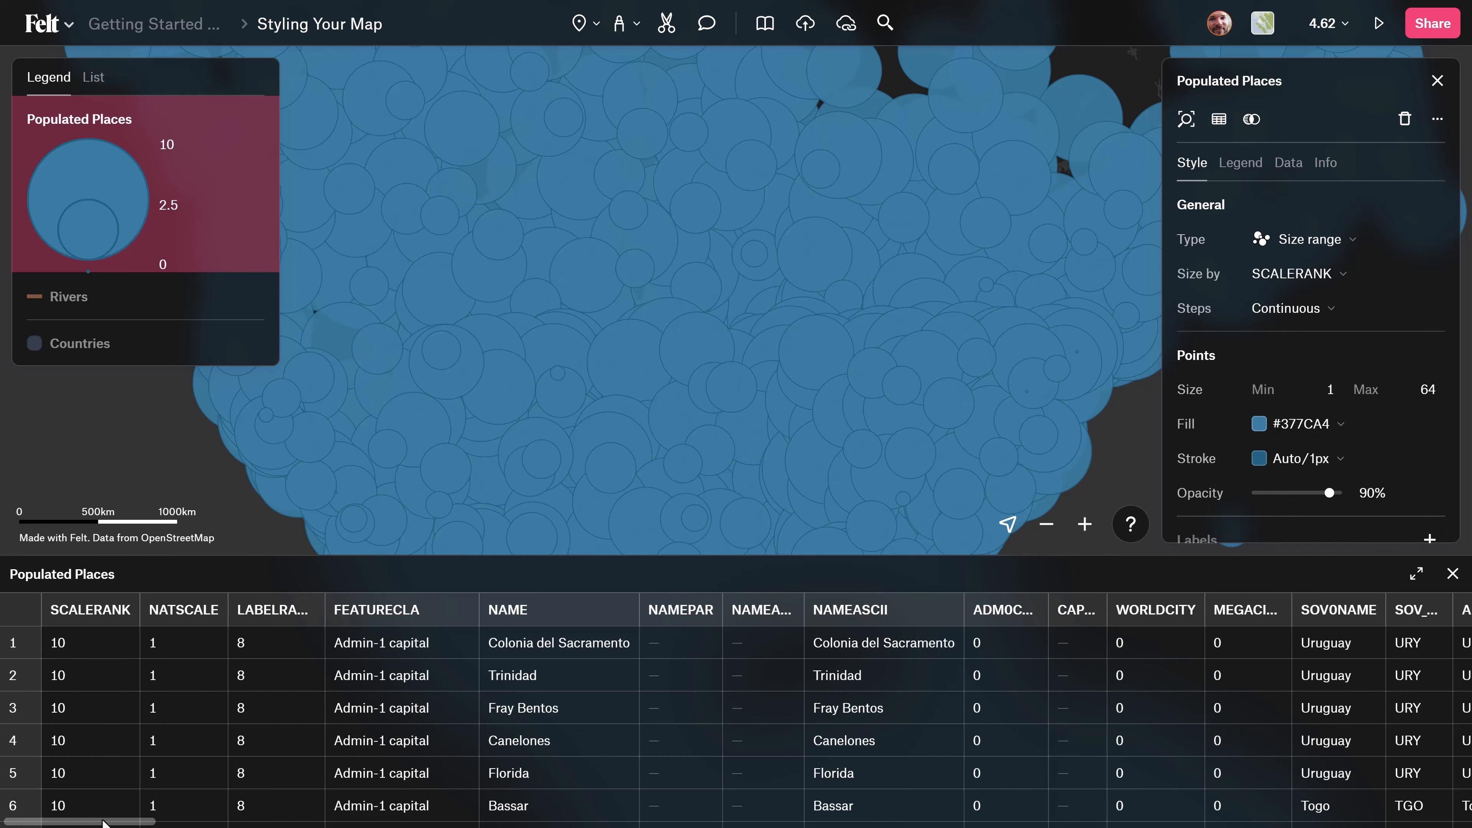
scroll(169, 821, "right", 10)
scroll(371, 809, "left", 5)
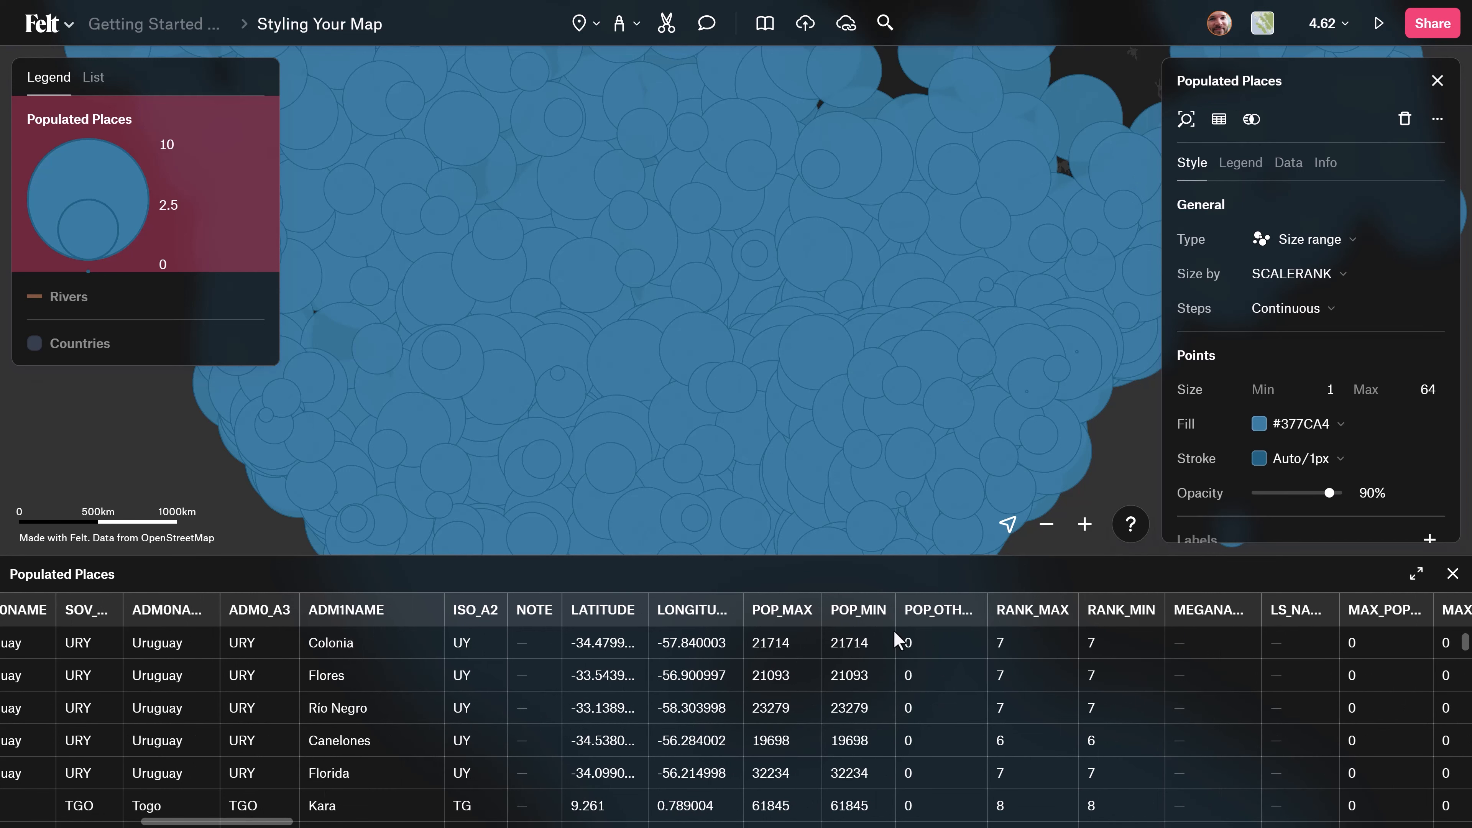
key("Escape")
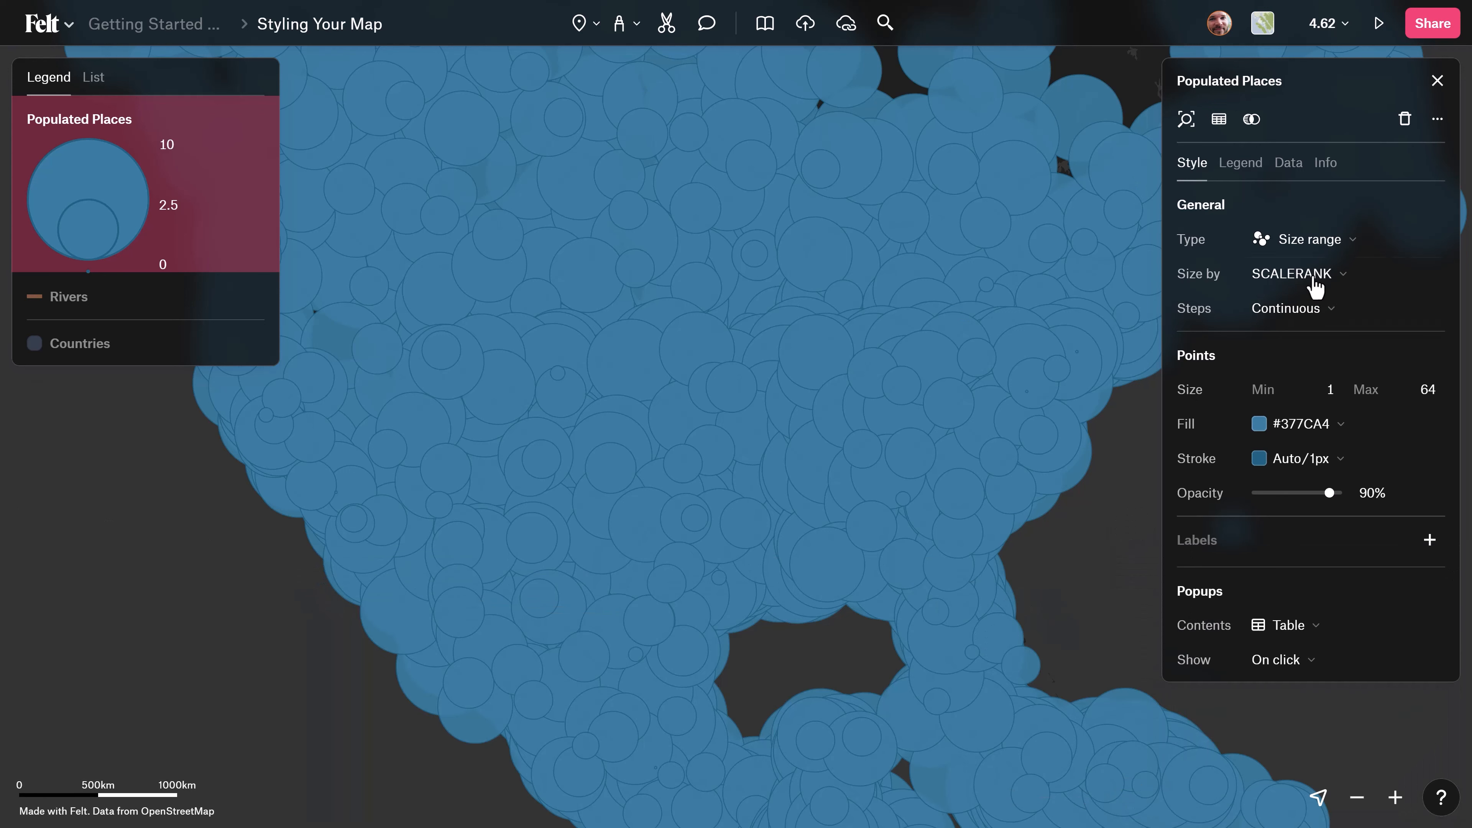
Search the size fields for "pop_" and size the Populated Places points by POP_MAX.
left_click(1314, 276)
type("pop")
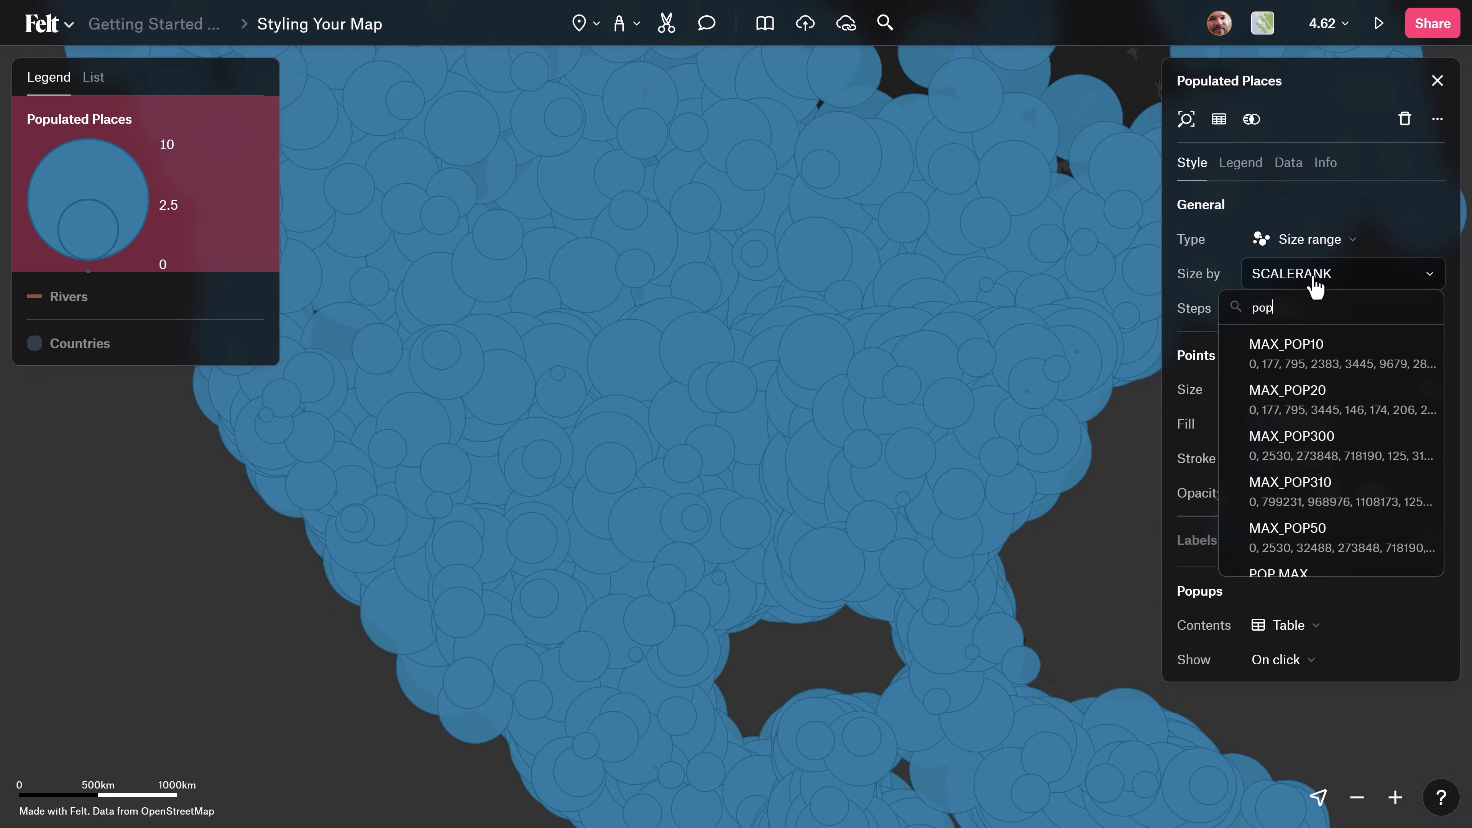
type("_")
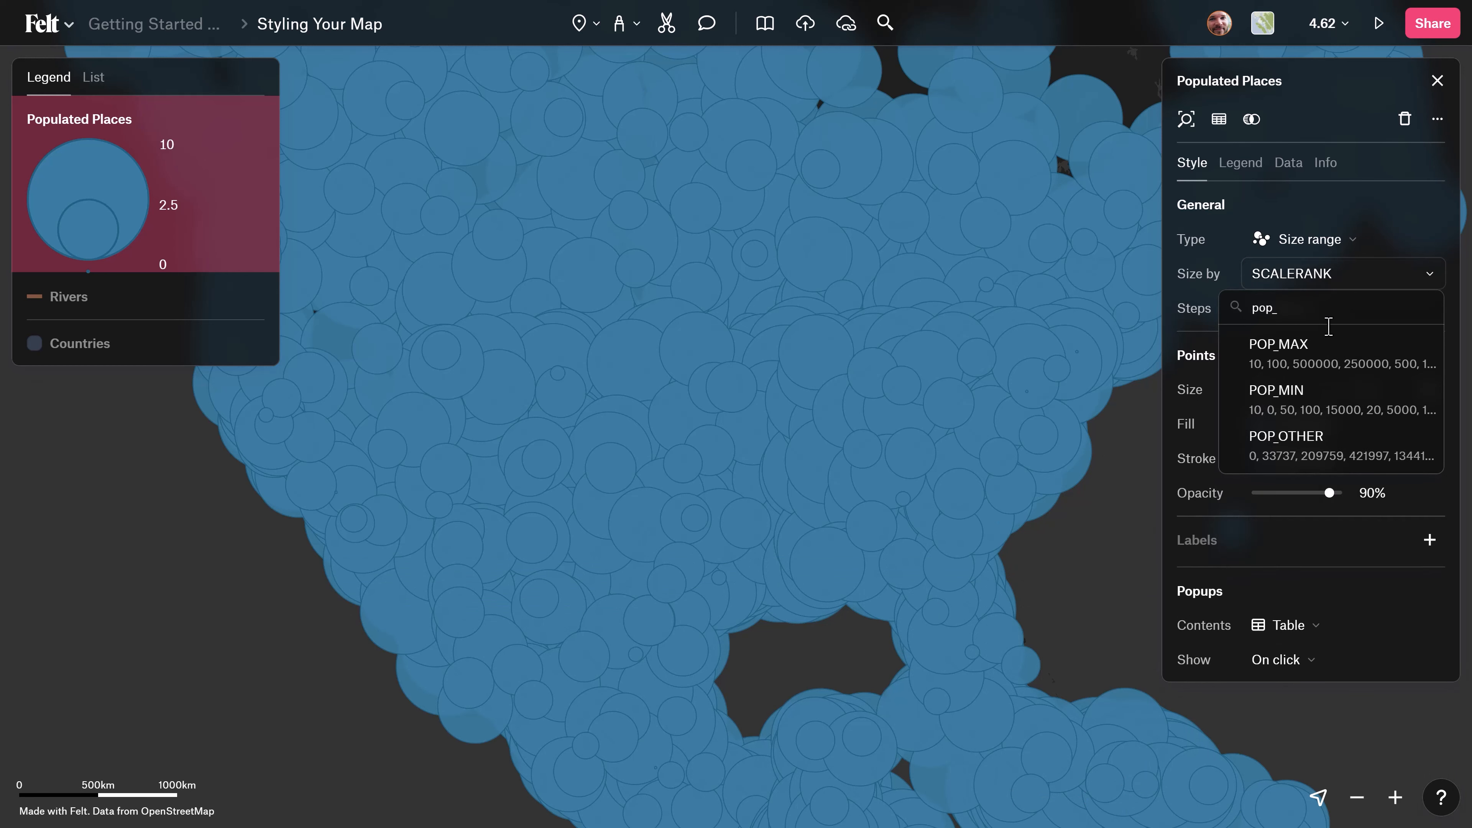
left_click(1350, 364)
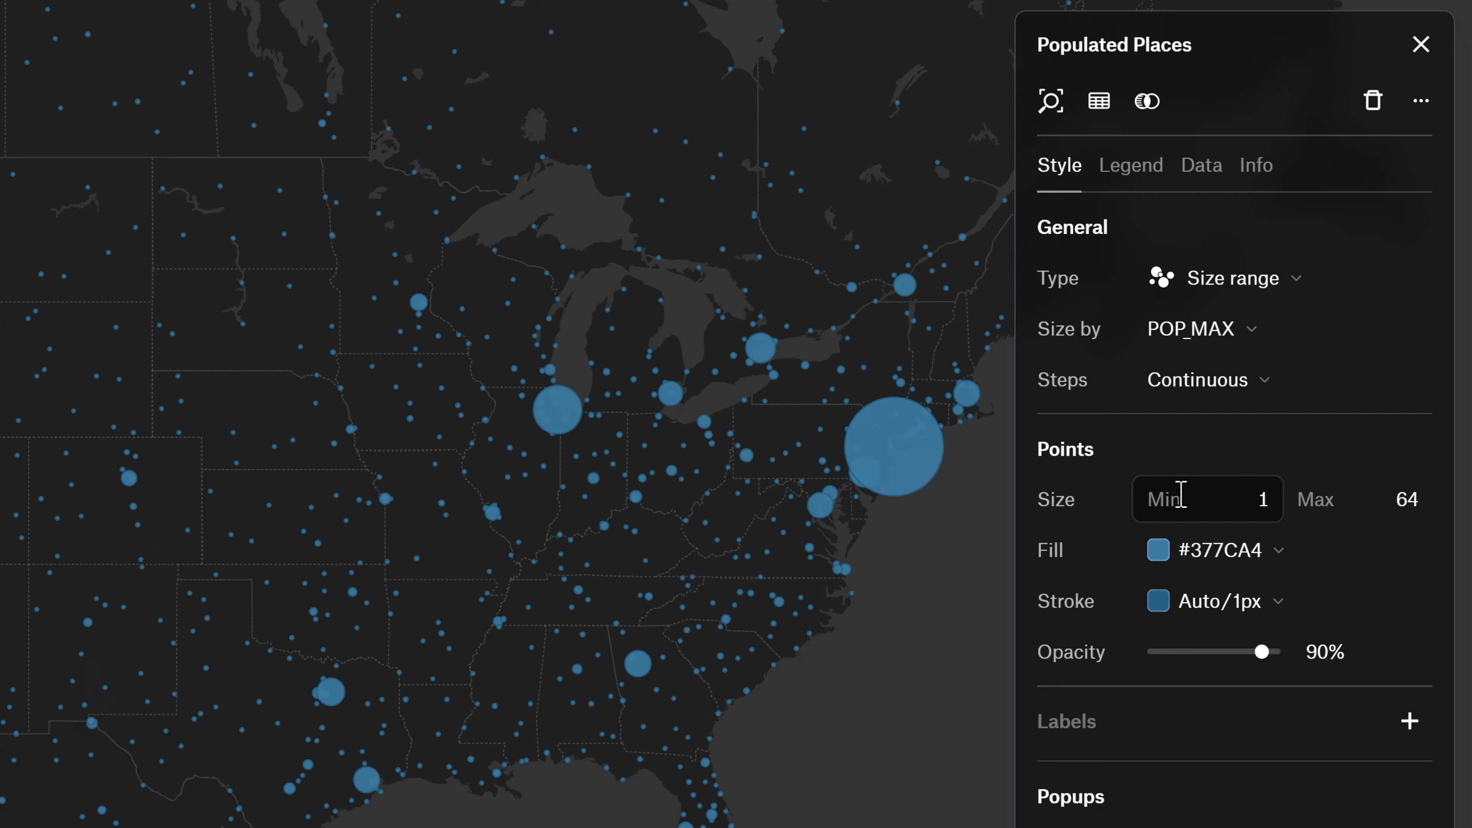
Try the Jenks and Manual step methods for the point sizes, and return to Continuous.
left_click(1193, 395)
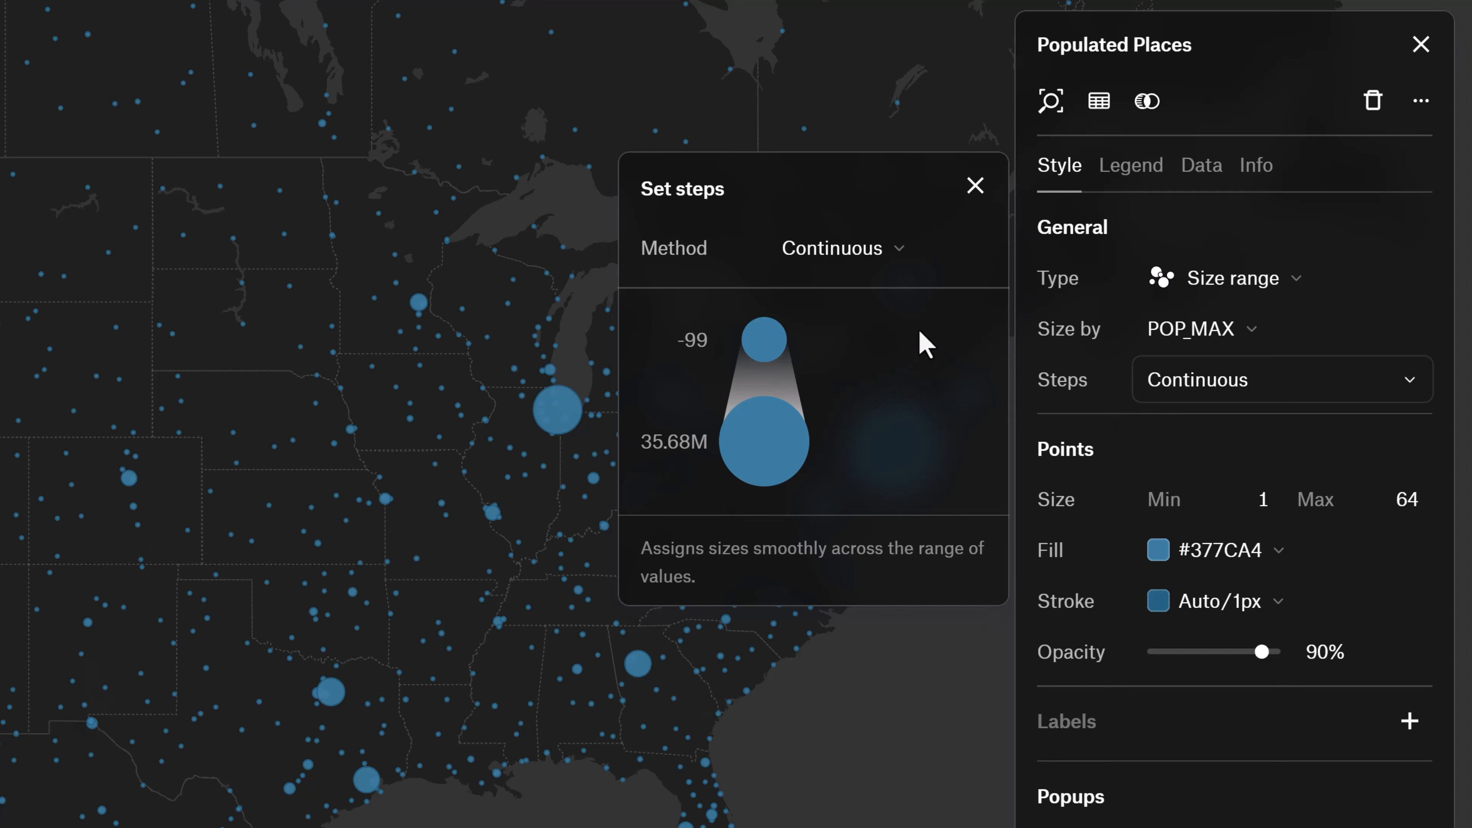
left_click(847, 266)
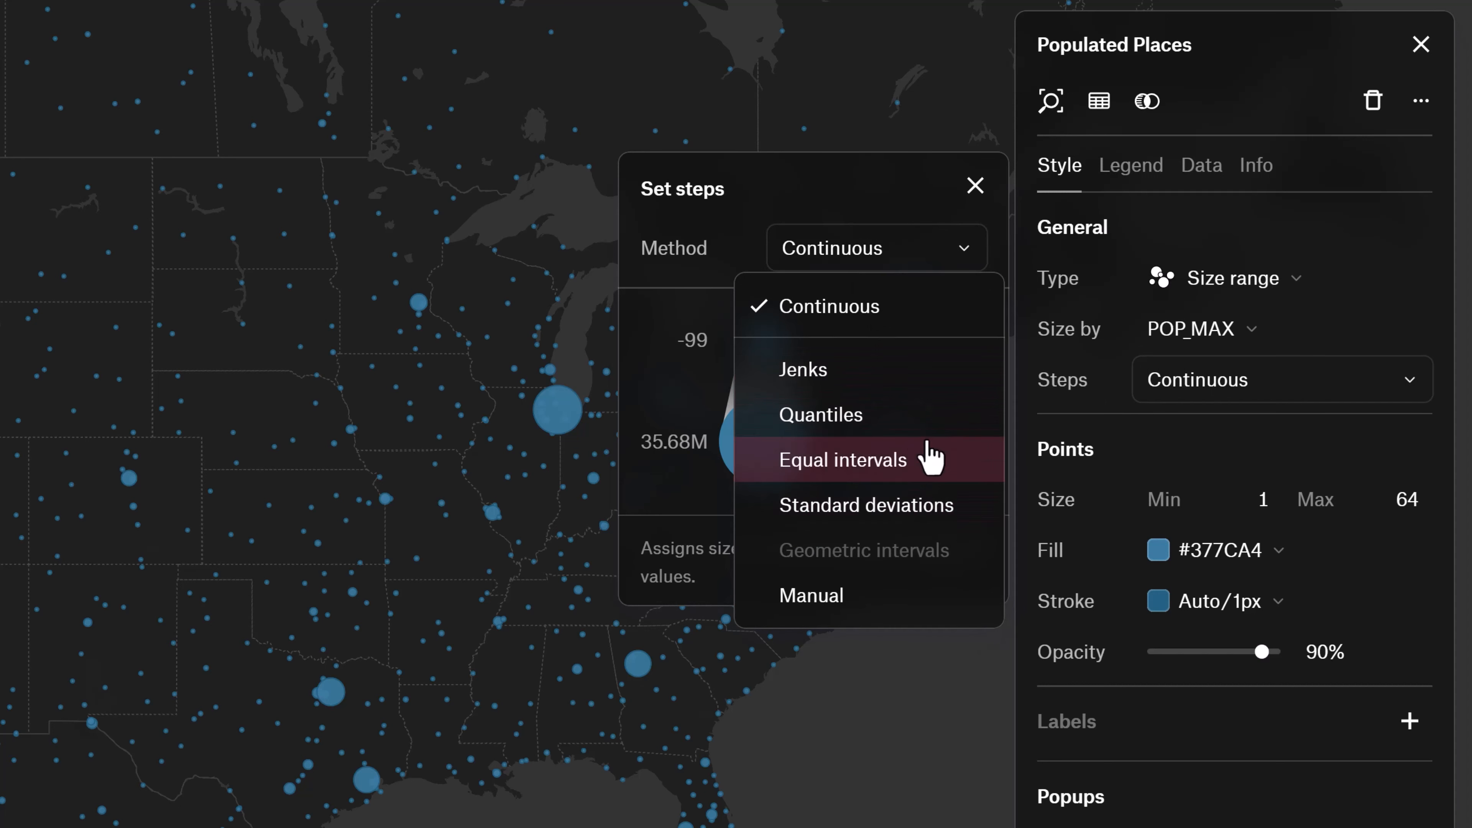
left_click(909, 387)
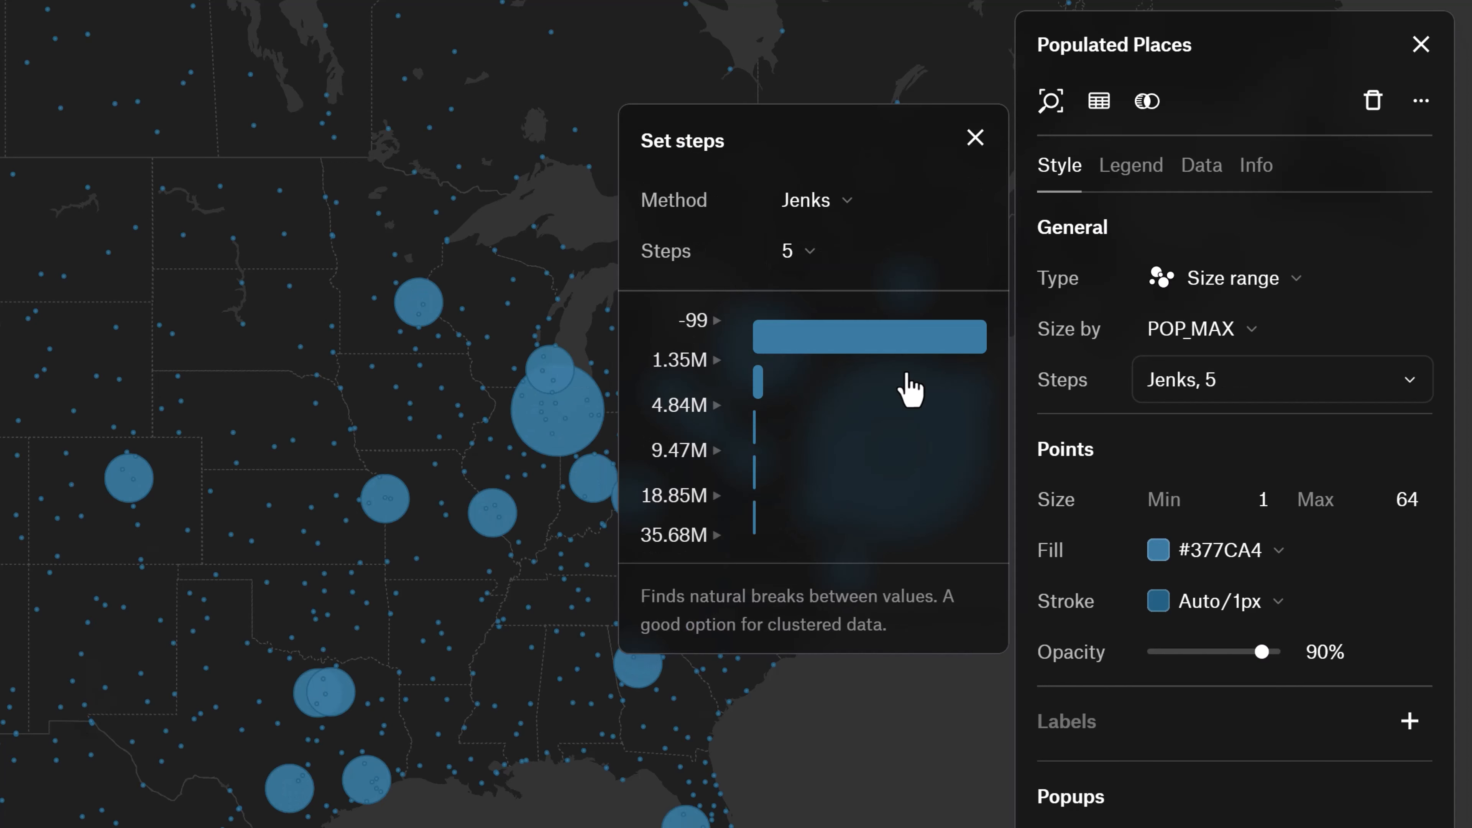
left_click(840, 203)
left_click(832, 551)
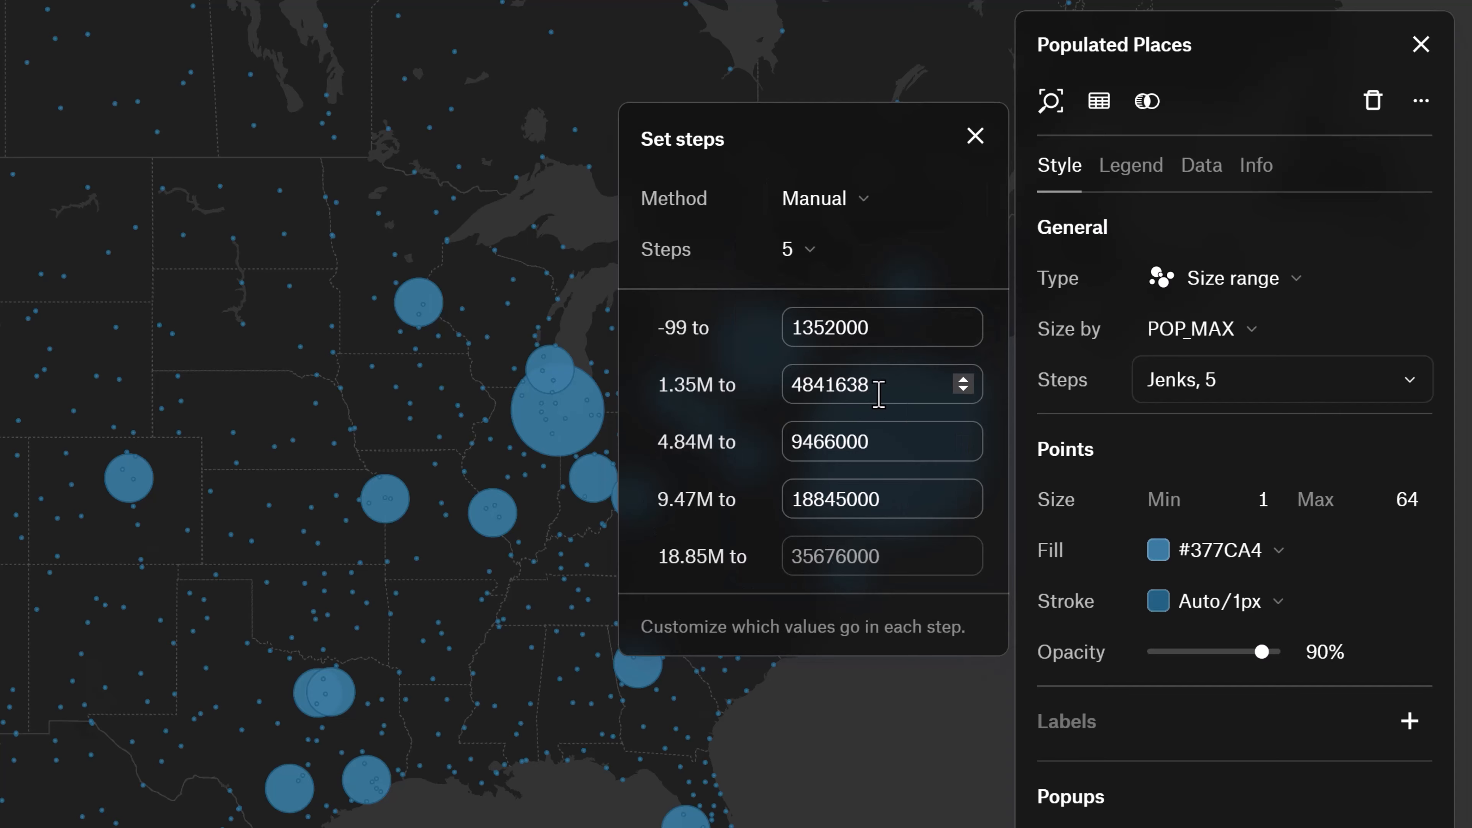
left_click(812, 265)
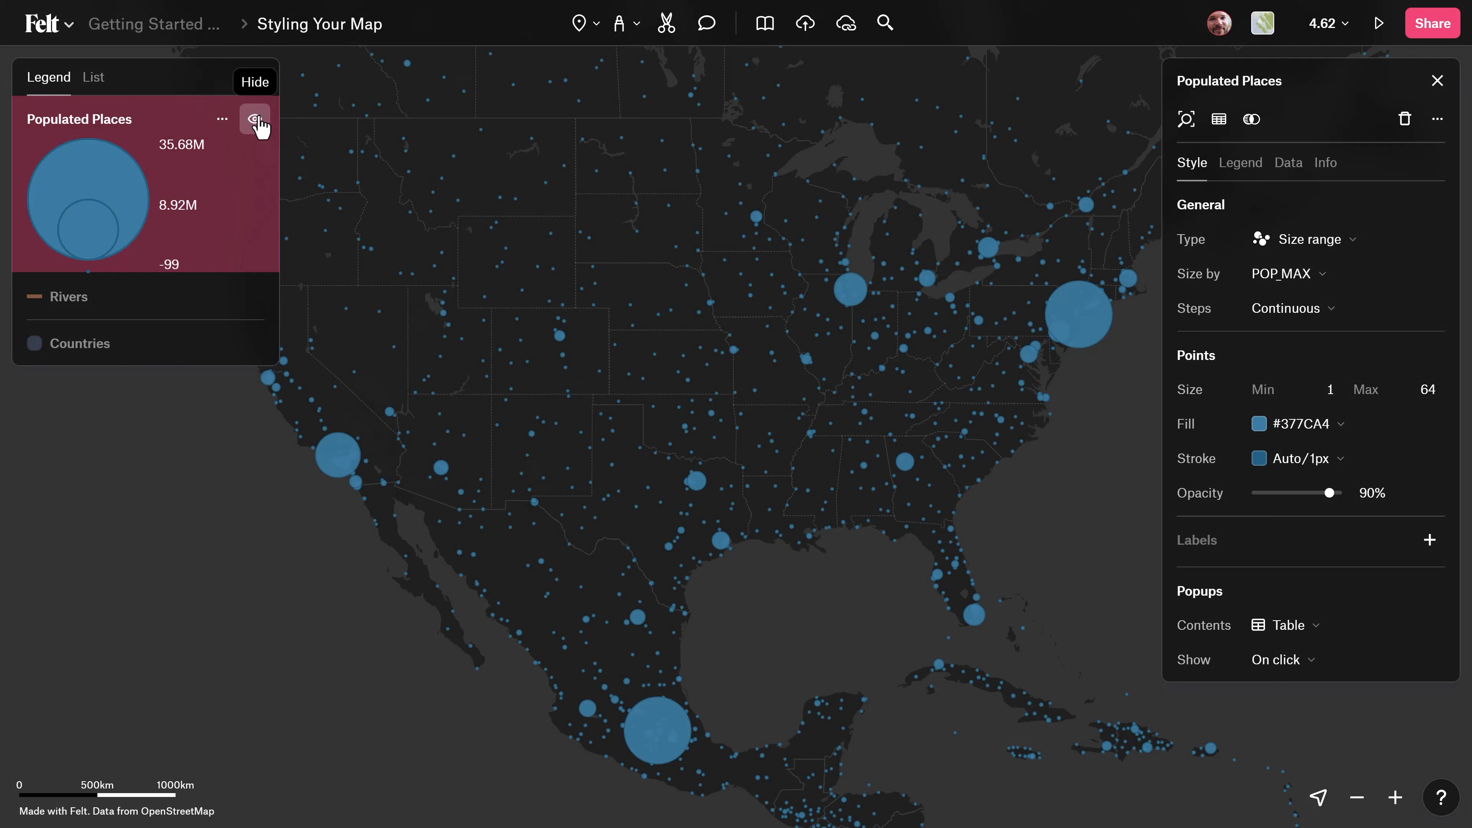
Hide the Populated Places layer and show the Countries layer.
left_click(256, 123)
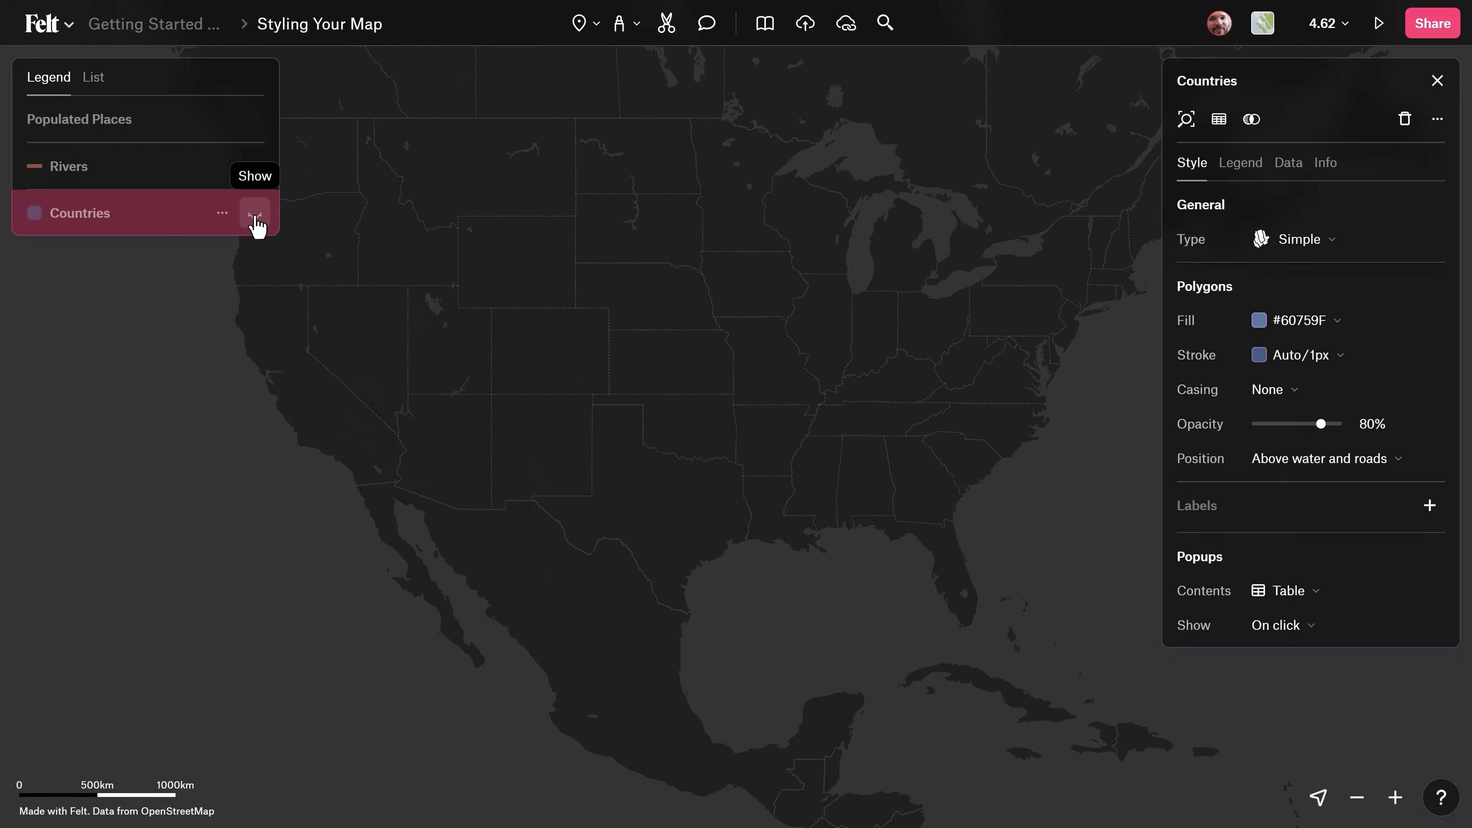
left_click(255, 211)
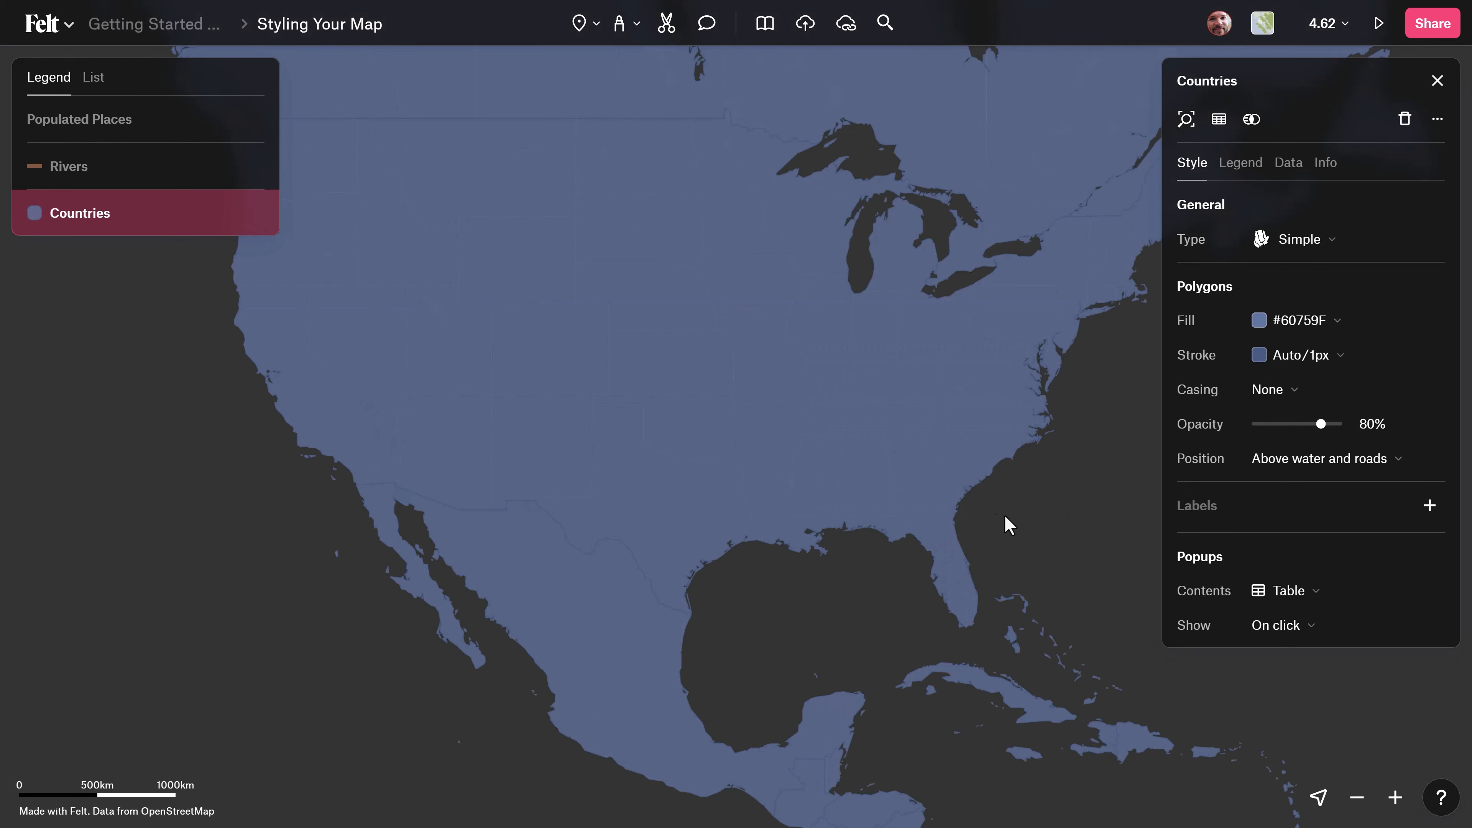
Change the Countries style type to Categories and color the polygons by the CONTINENT field.
left_click_drag(1009, 523, 805, 371)
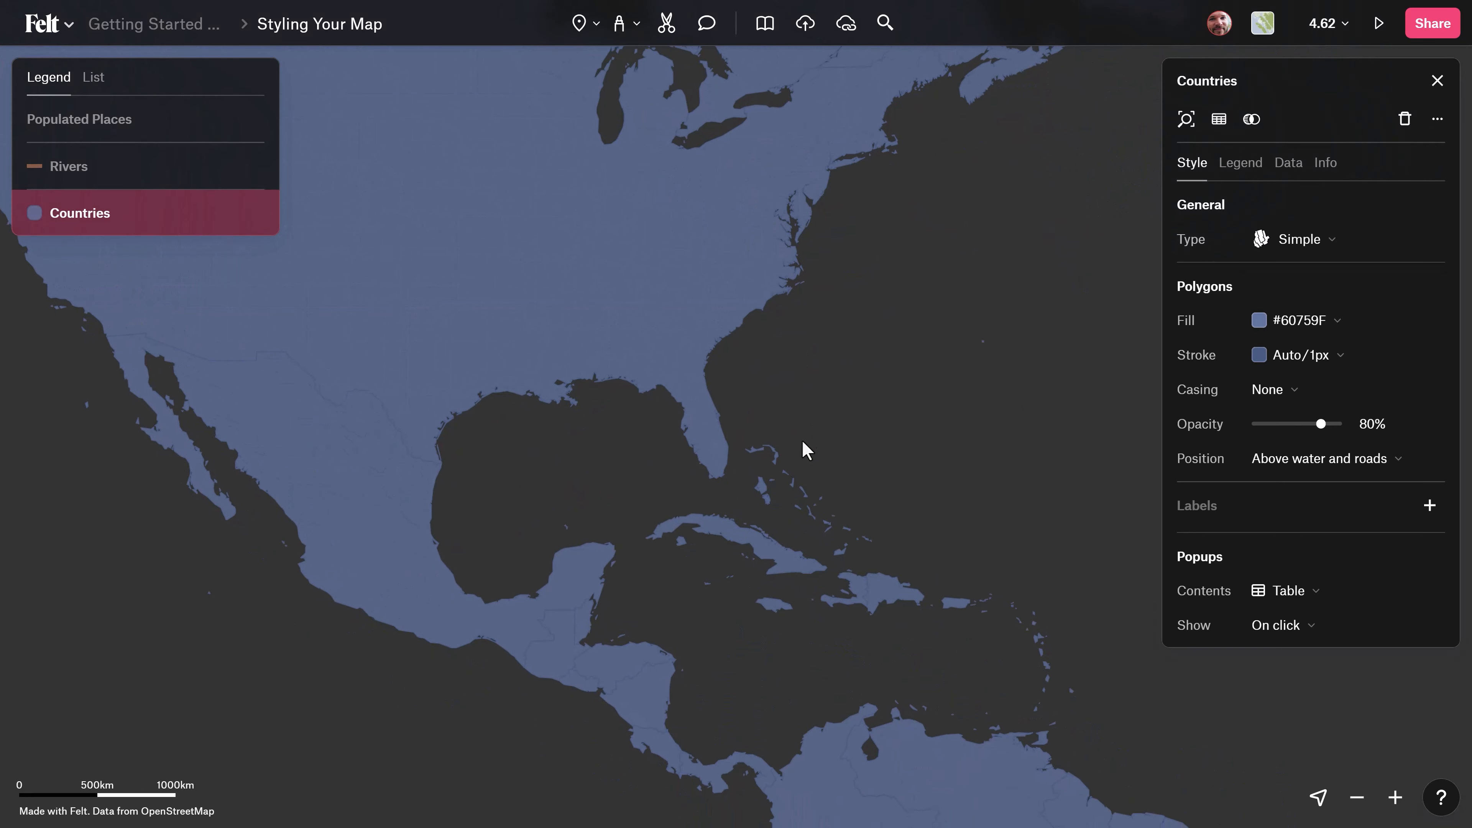
scroll(803, 440, "down", 5)
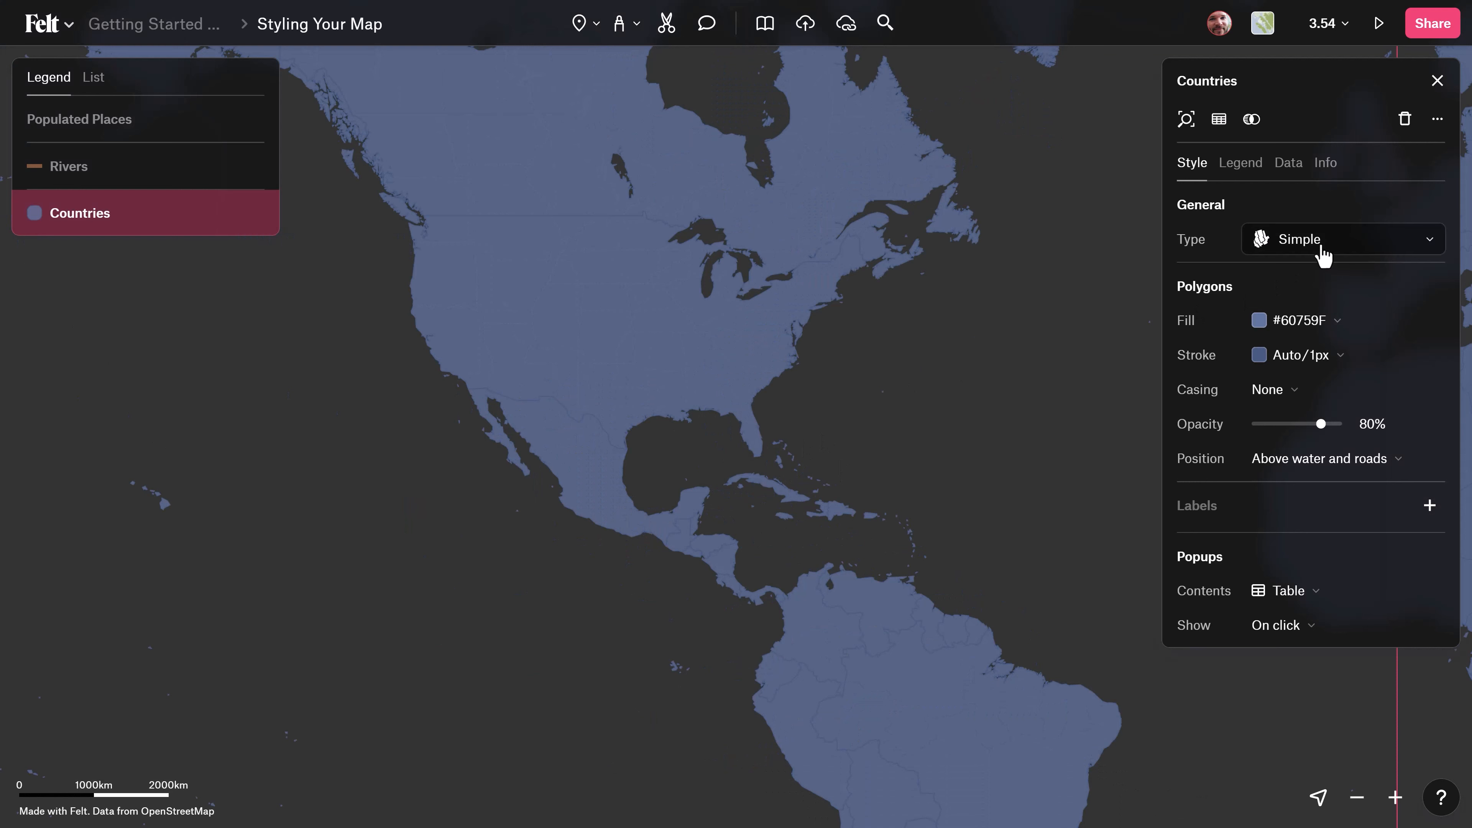
left_click(1323, 254)
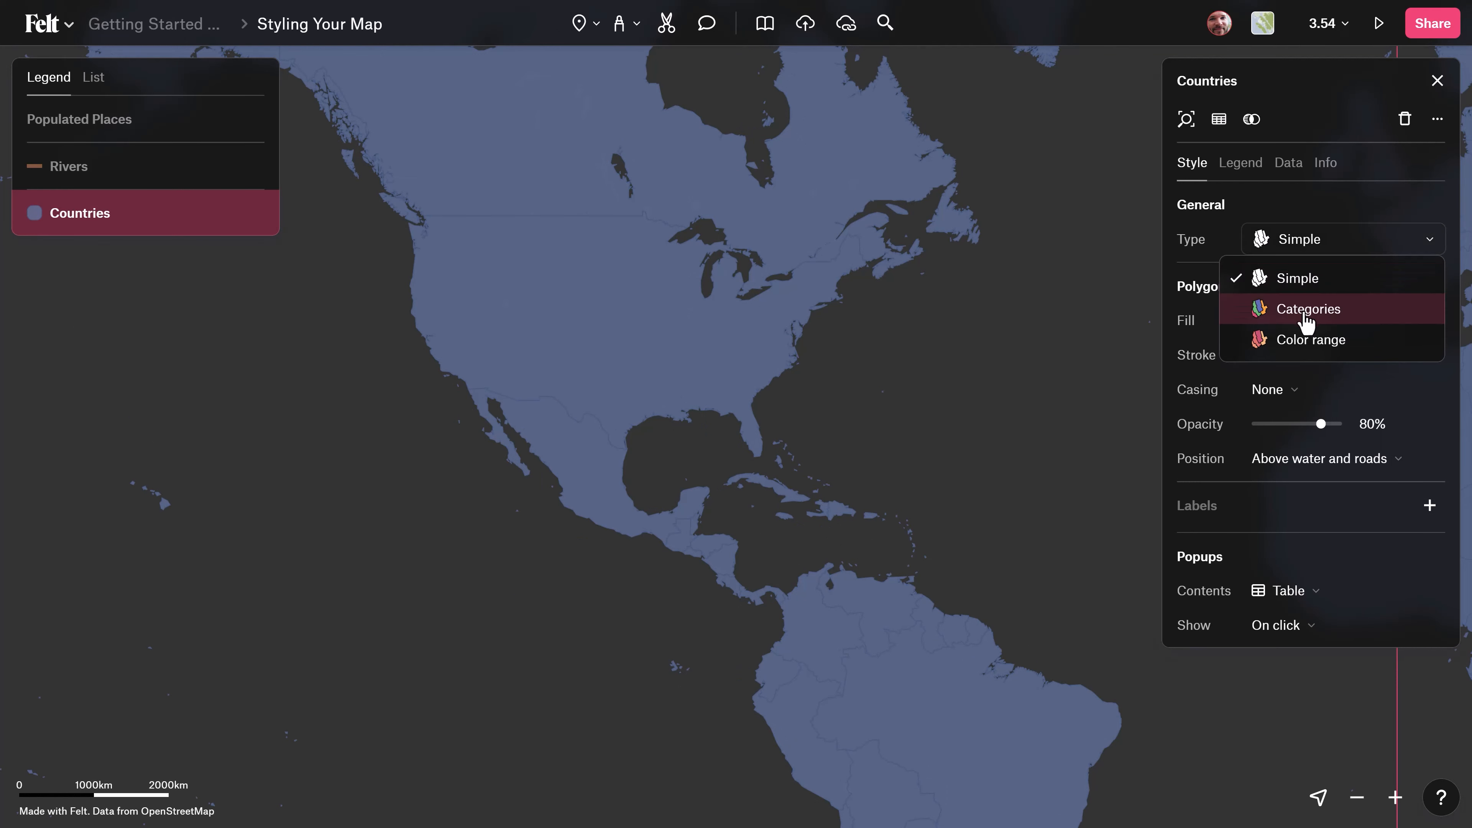
left_click(1305, 313)
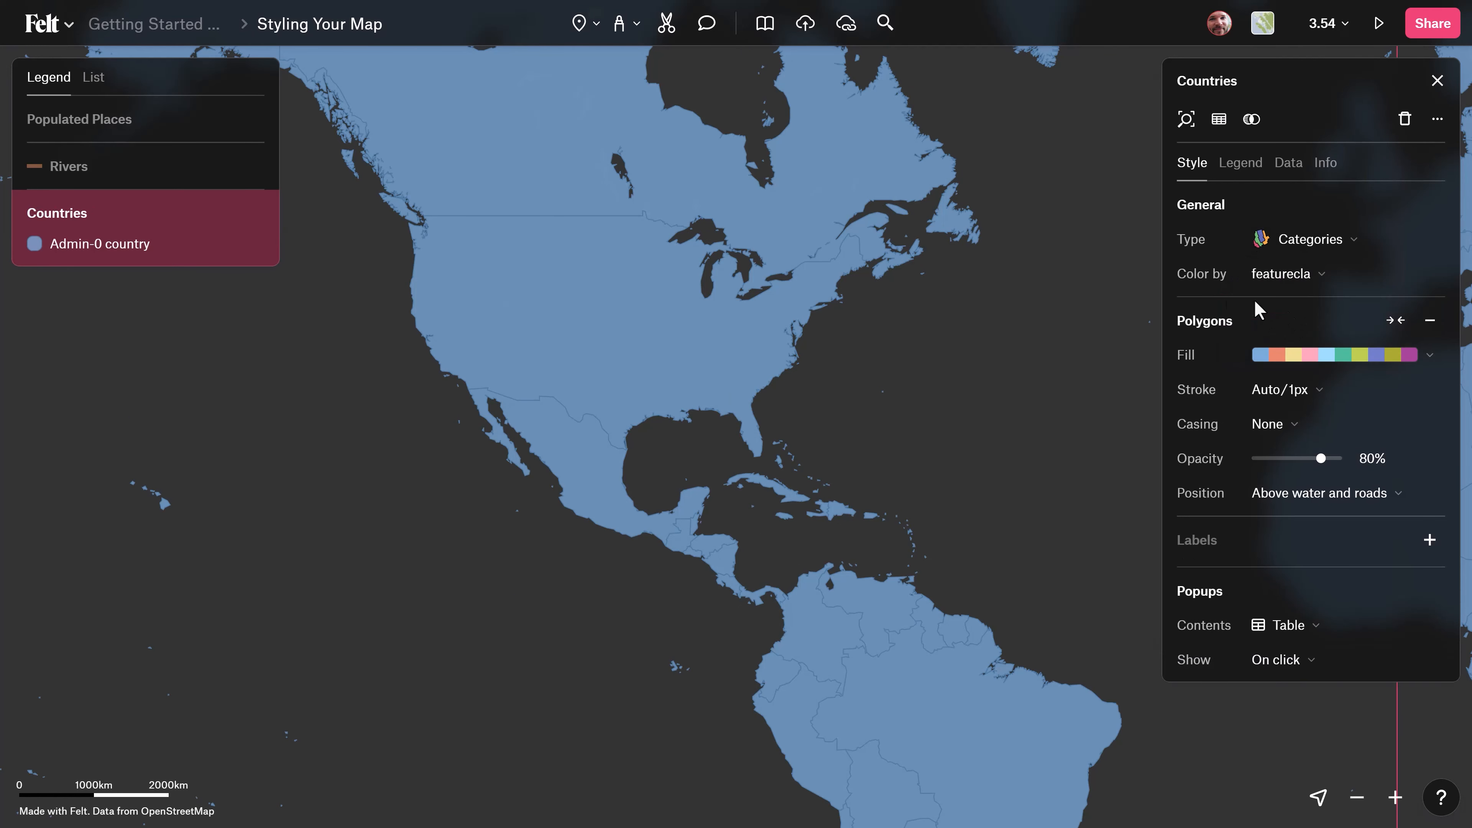
left_click(1272, 282)
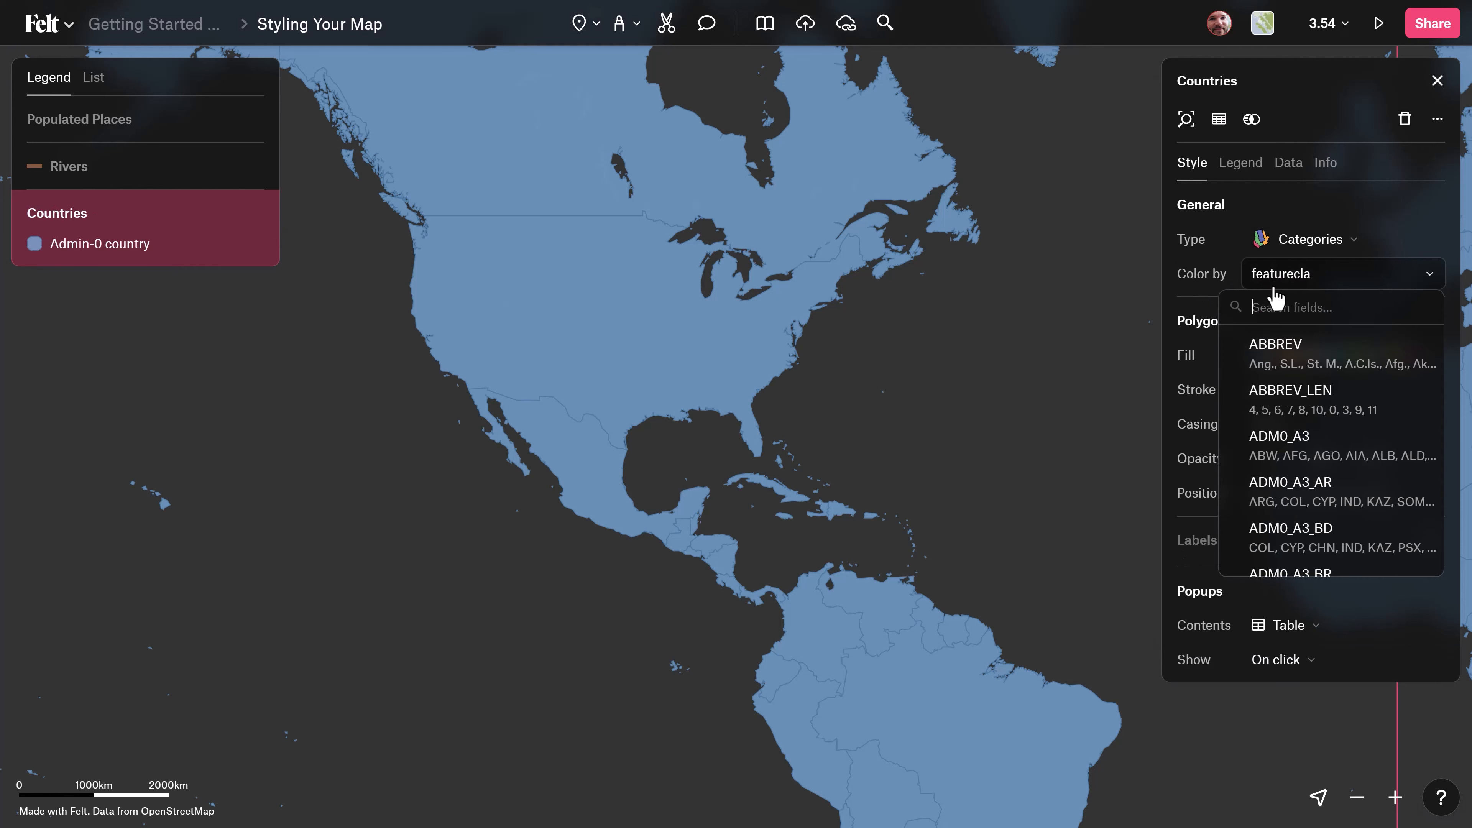
type("contin")
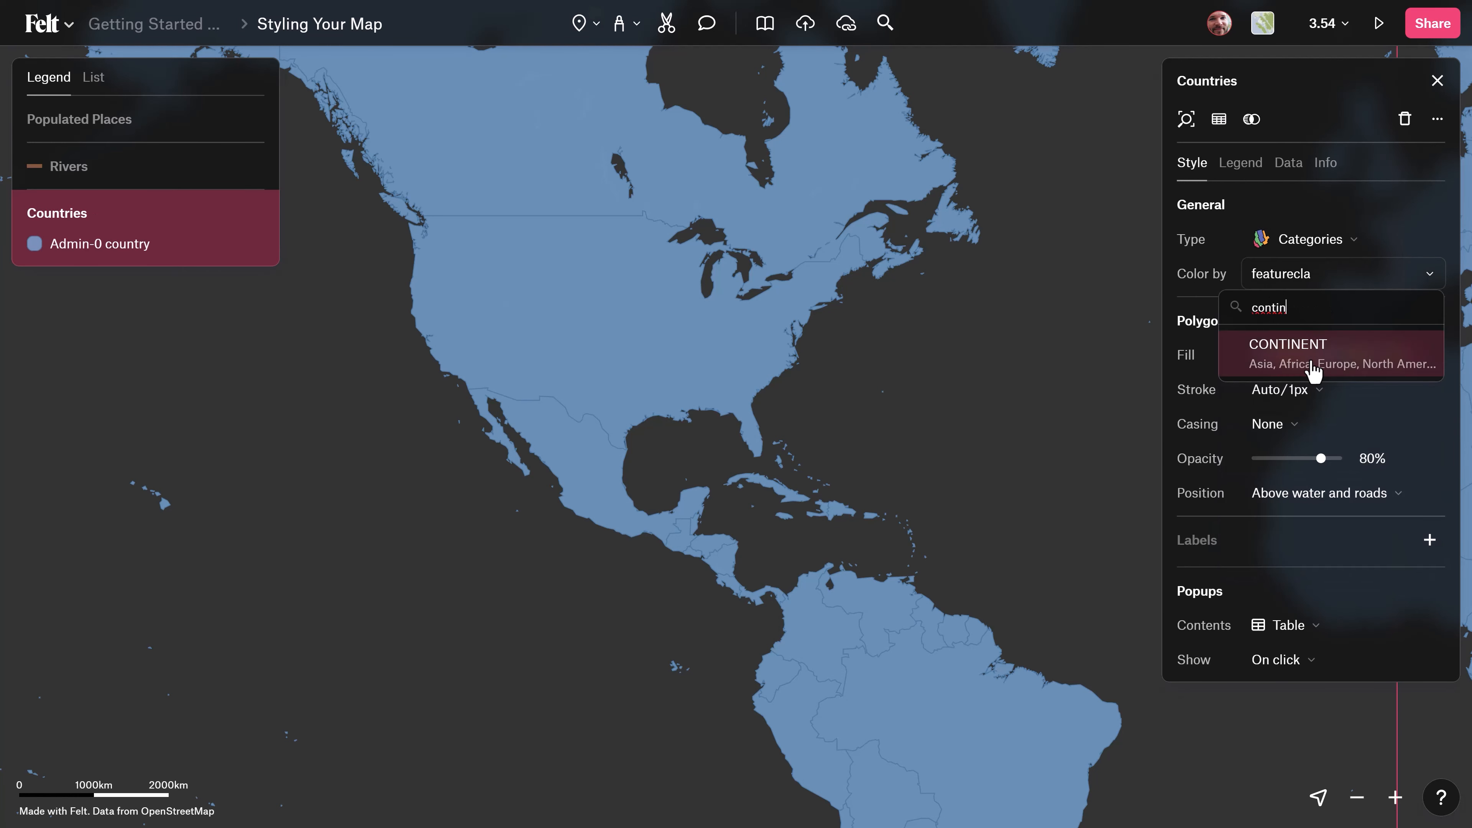
left_click(1314, 374)
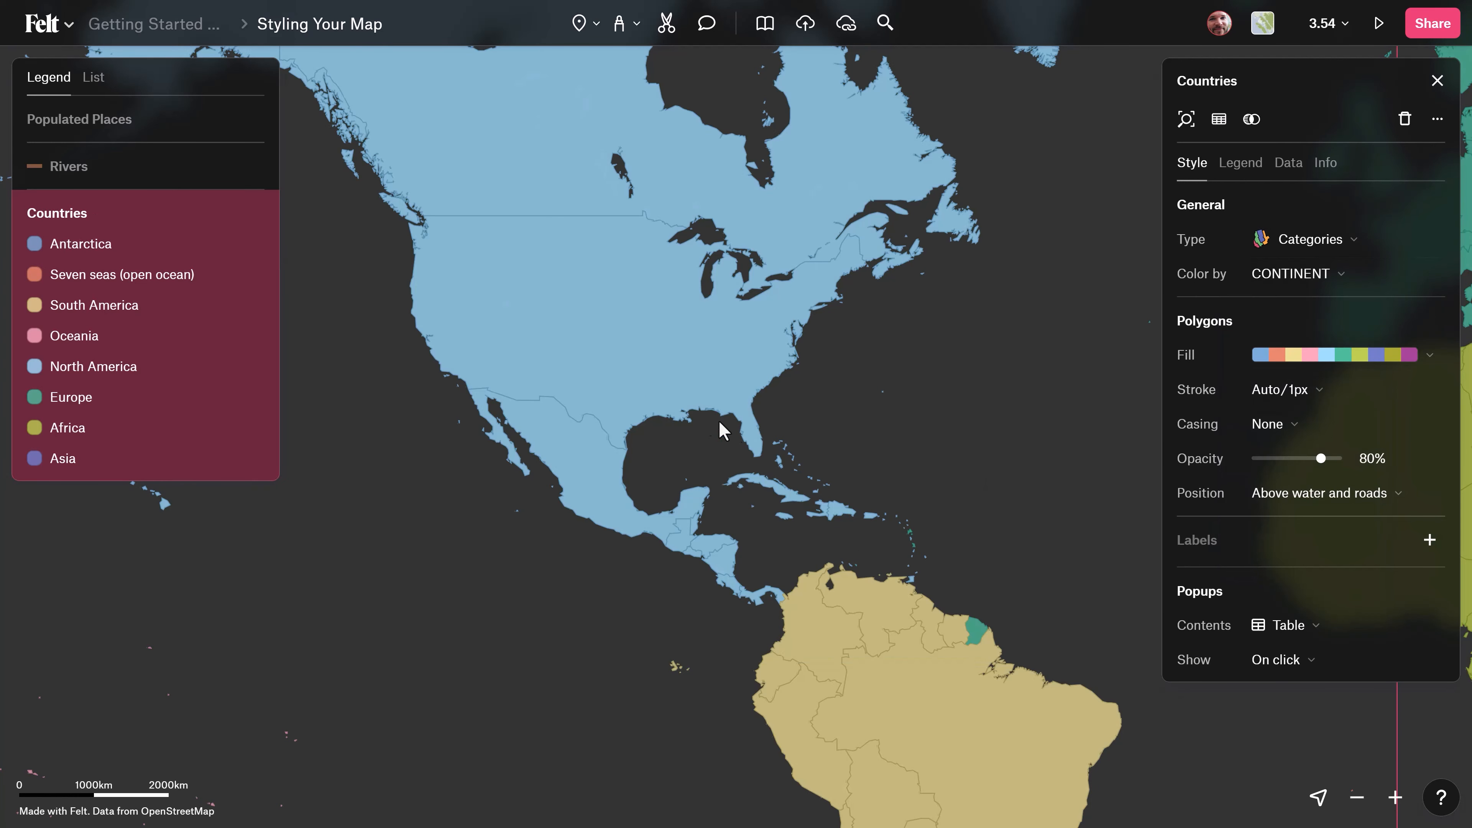
Change the Countries fill palette to the red-orange-green-blue color sequence.
left_click_drag(723, 428, 585, 404)
scroll(616, 413, "down", 5)
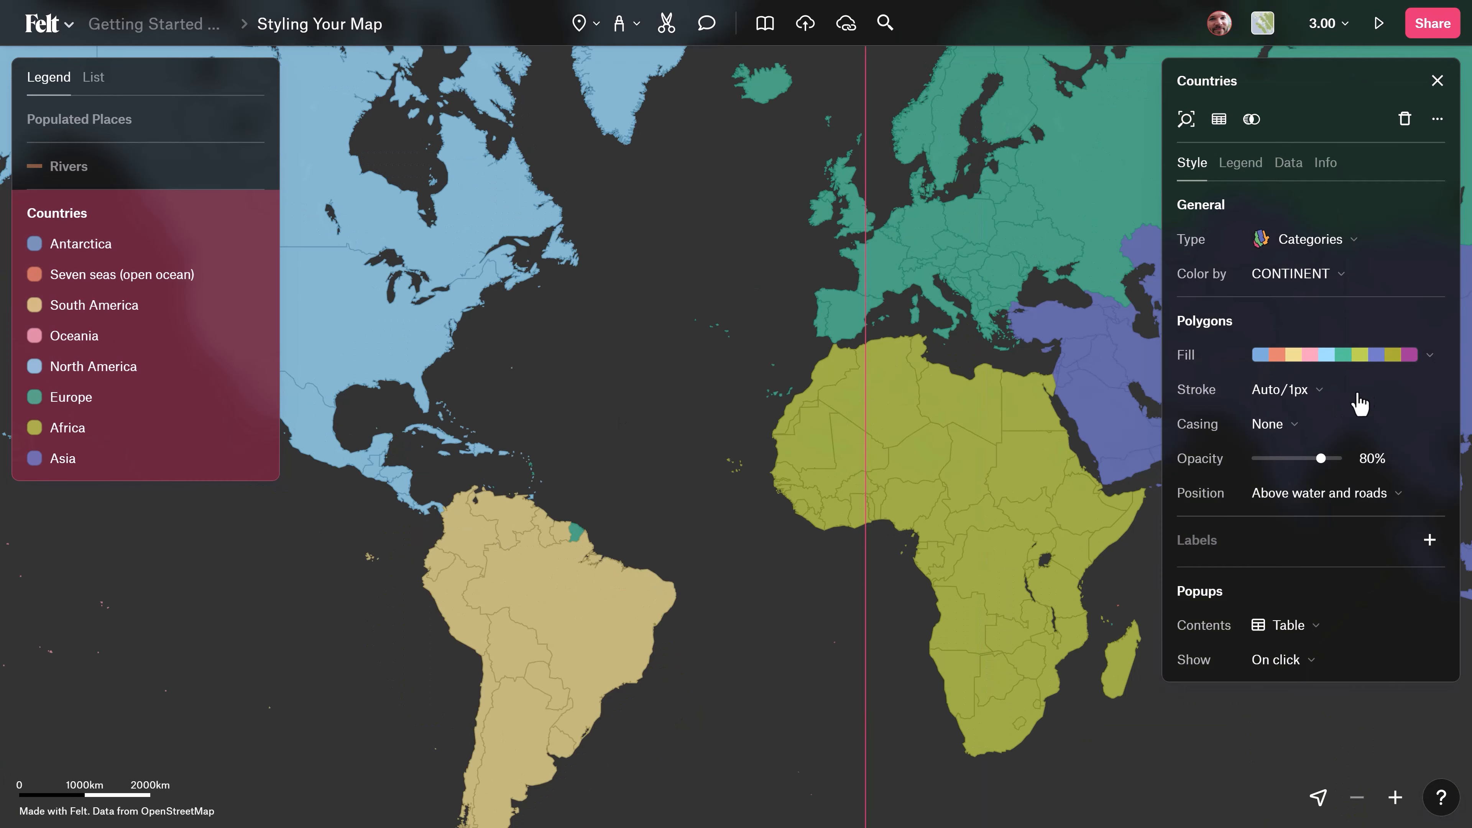
left_click(1381, 367)
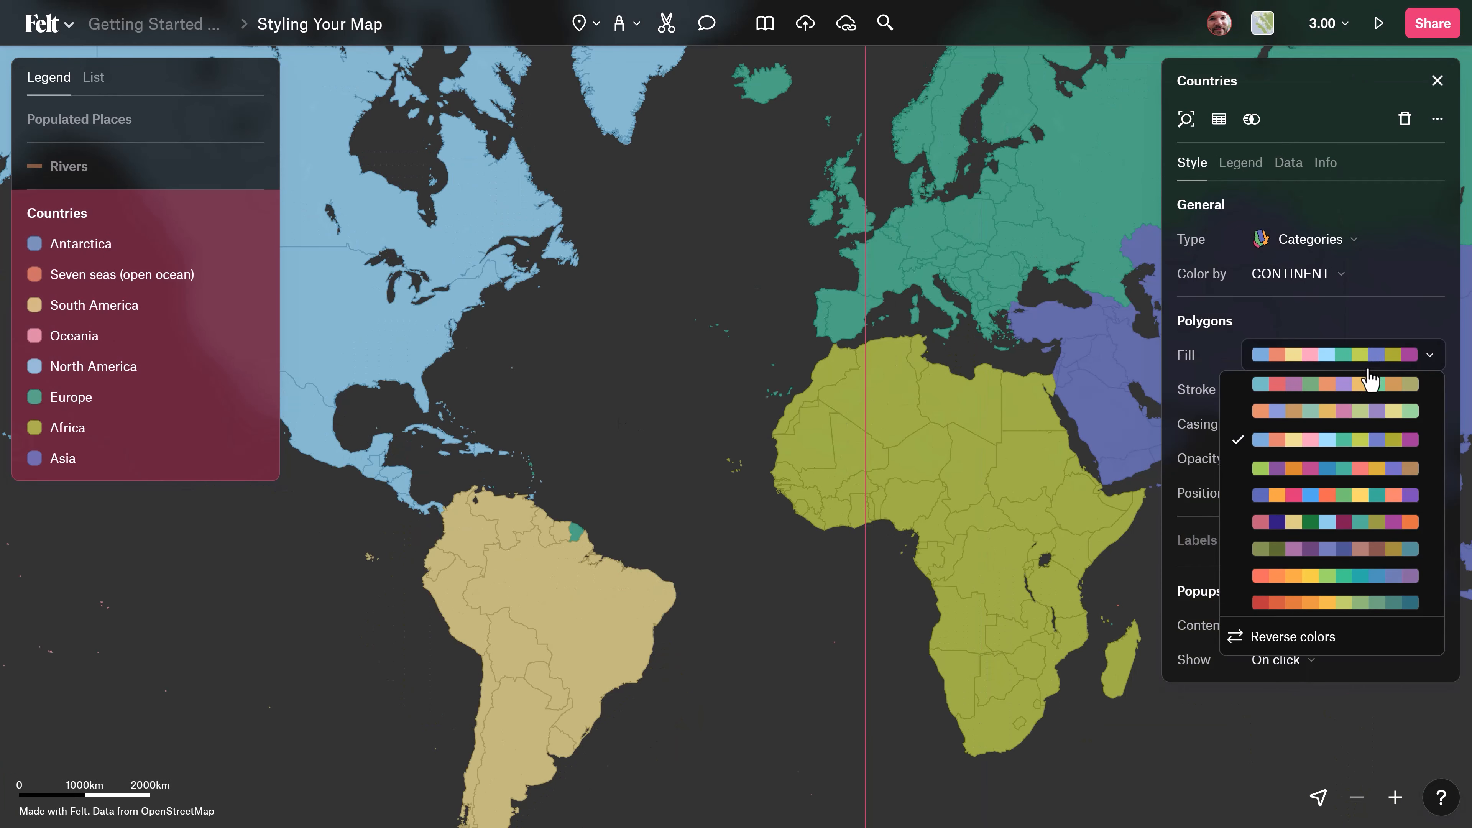
left_click(1341, 608)
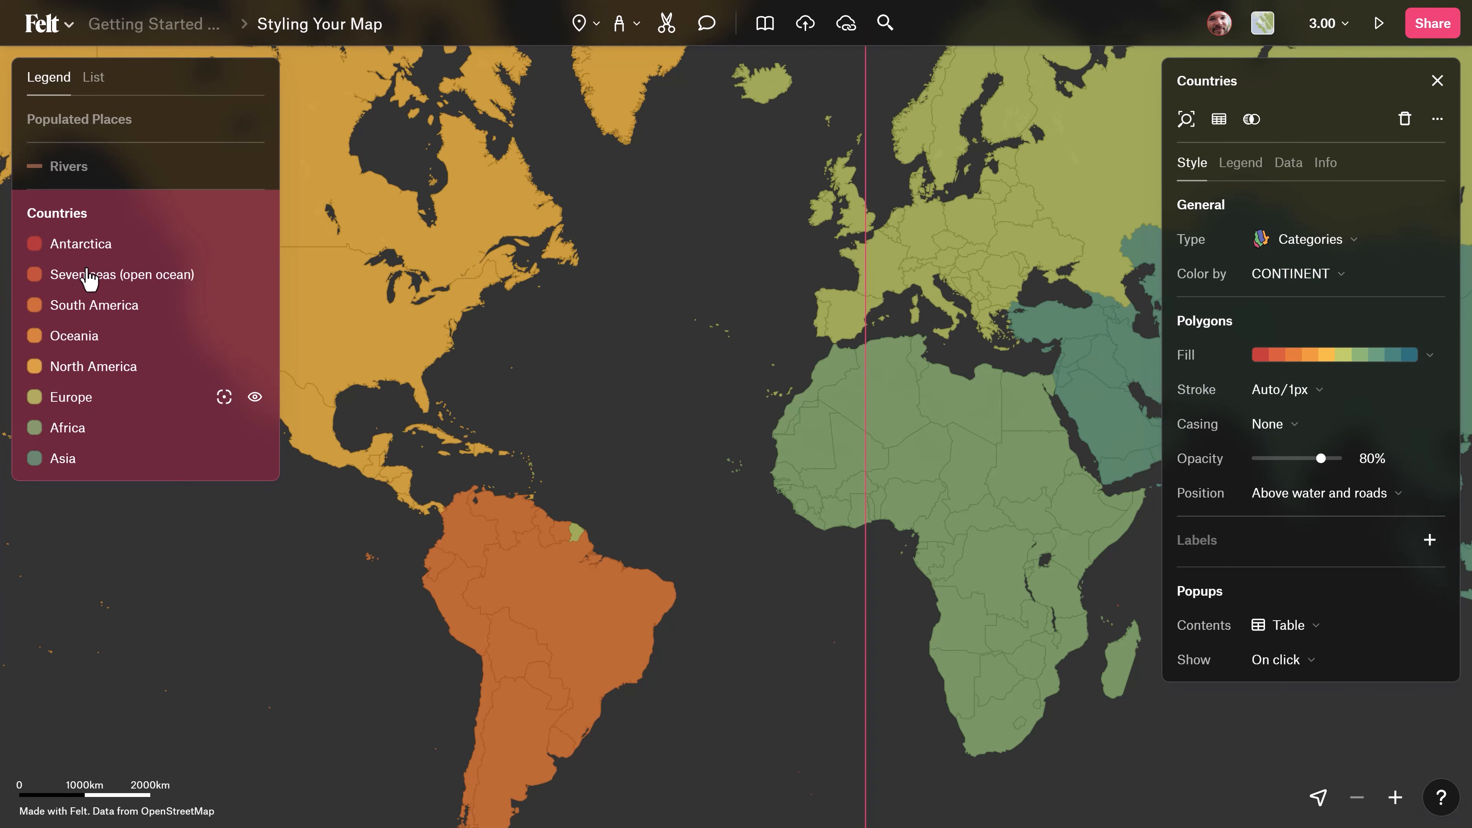
Set the Countries polygons' position to Below water and roads.
left_click_drag(462, 371, 803, 341)
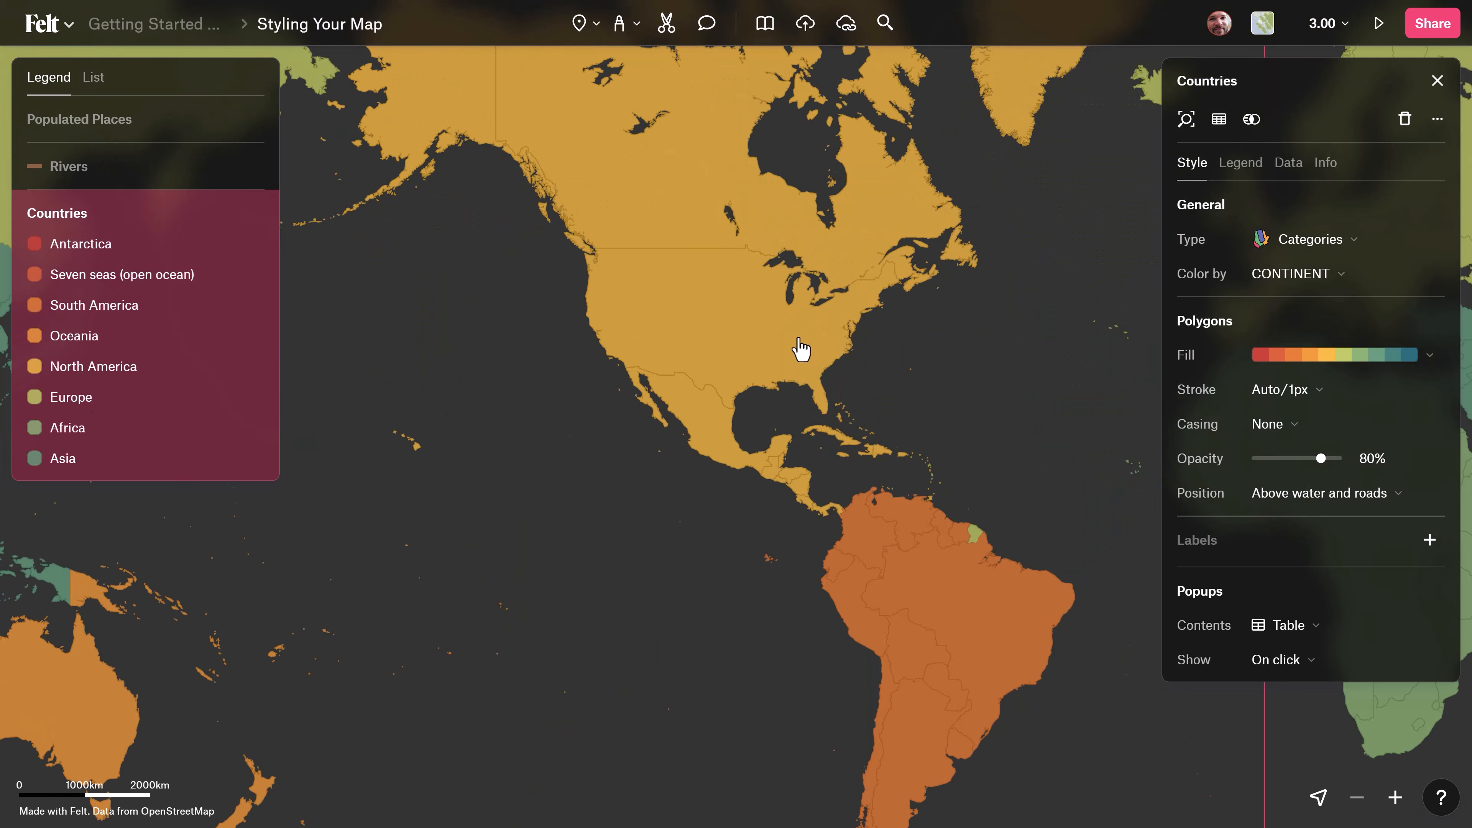
scroll(803, 342, "up", 5)
scroll(752, 406, "up", 3)
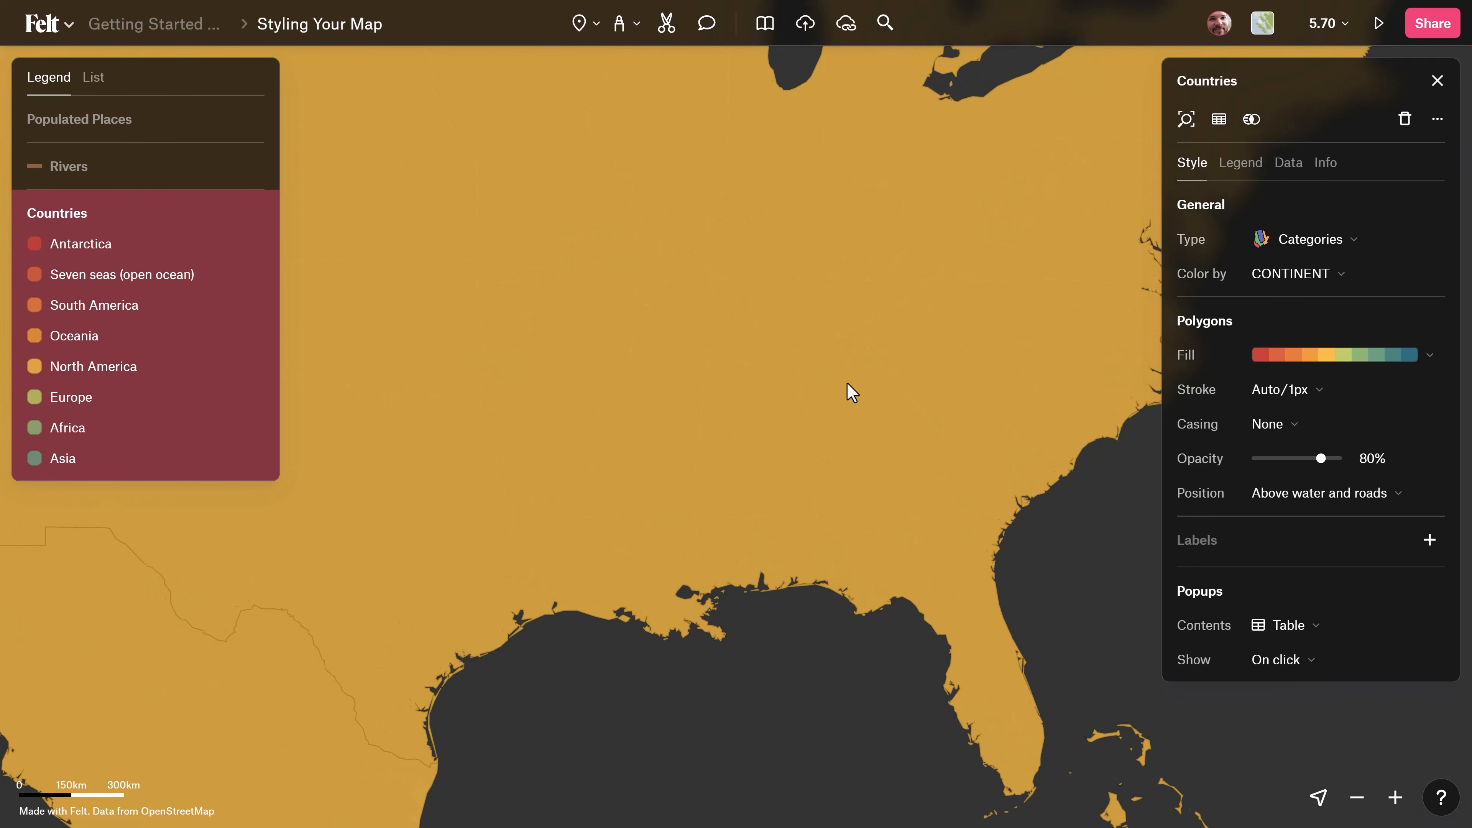
scroll(719, 279, "up", 2)
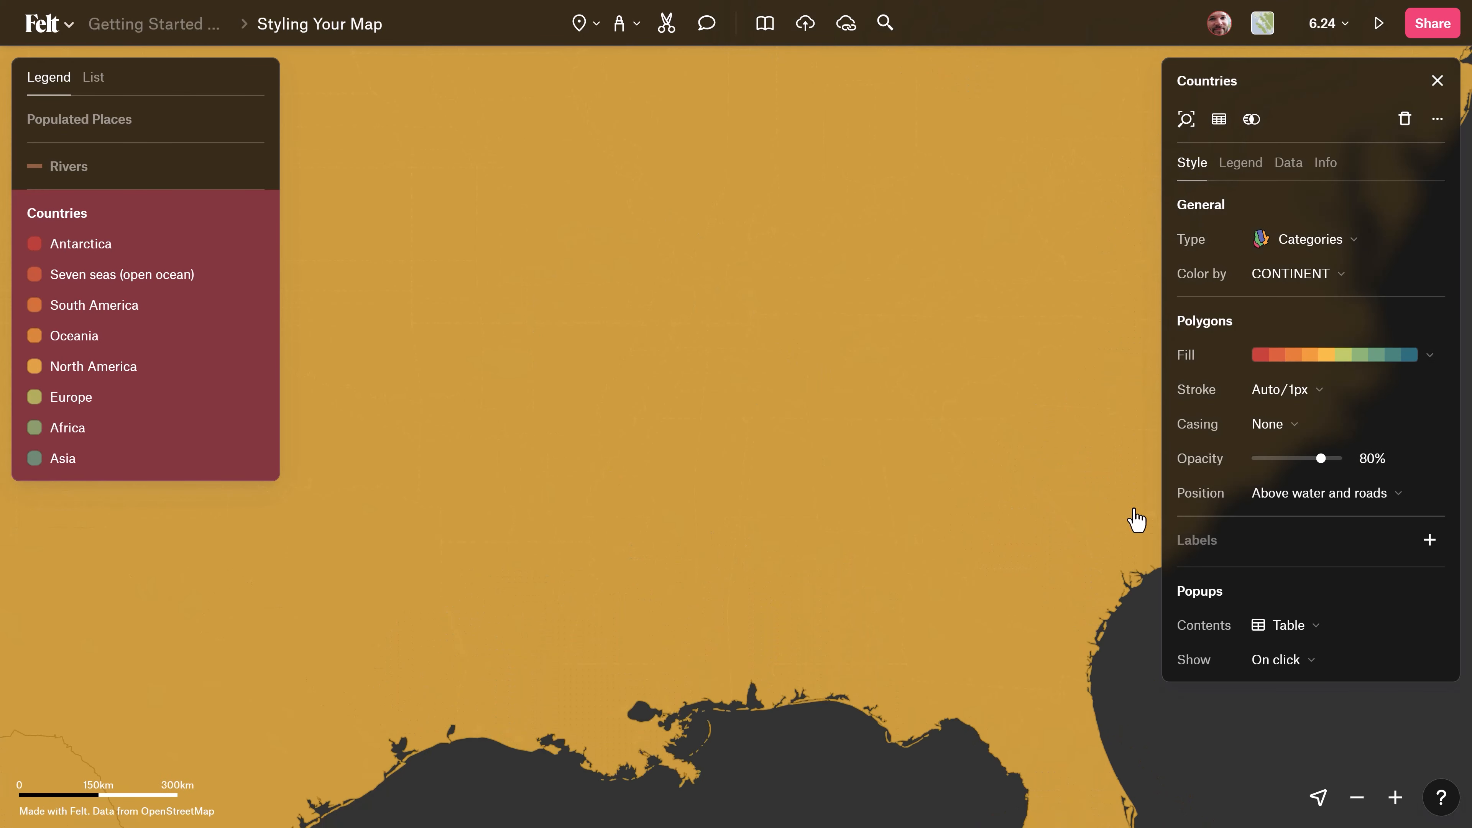
left_click(1282, 502)
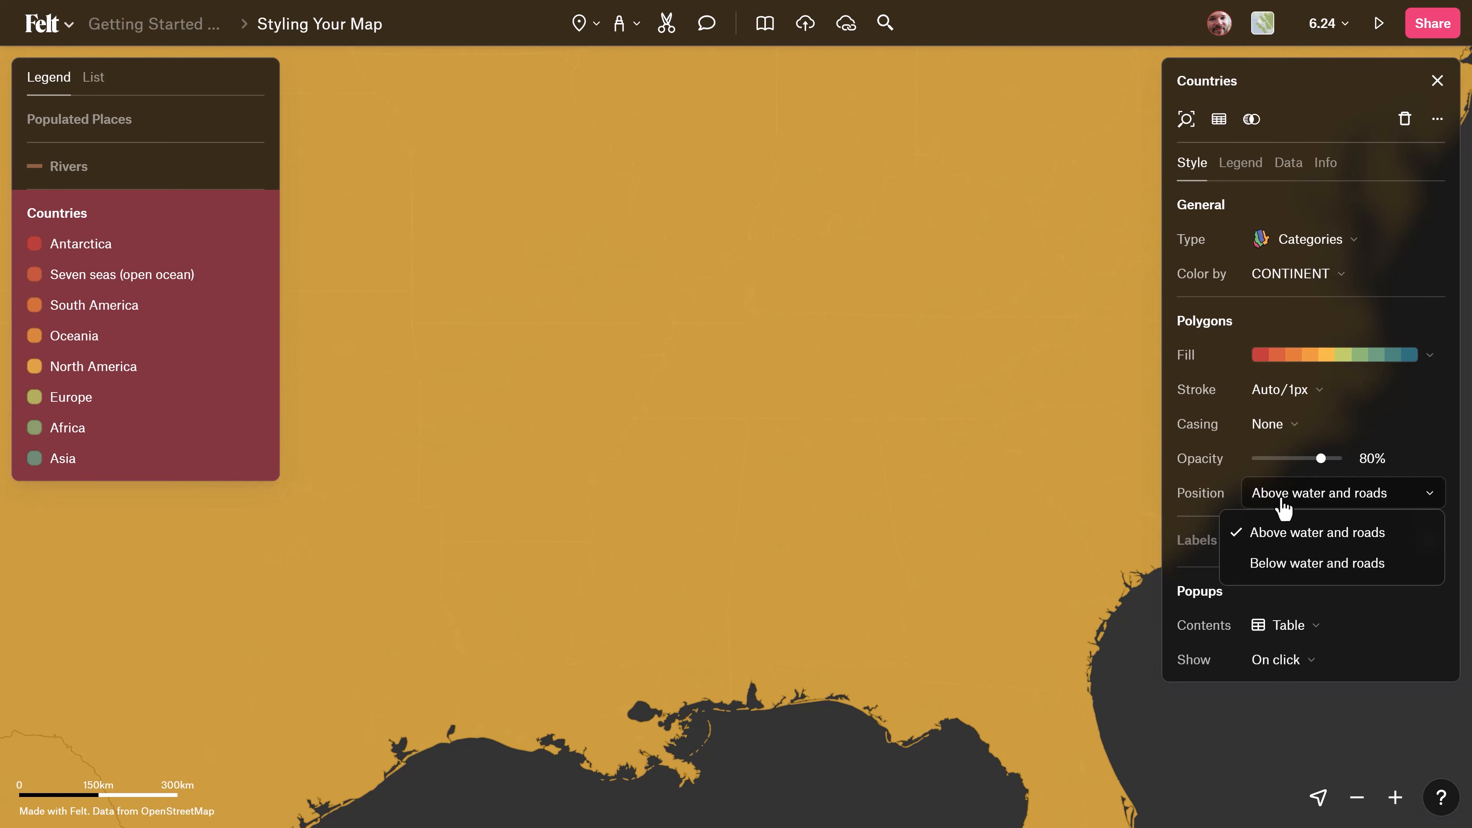
left_click(1305, 565)
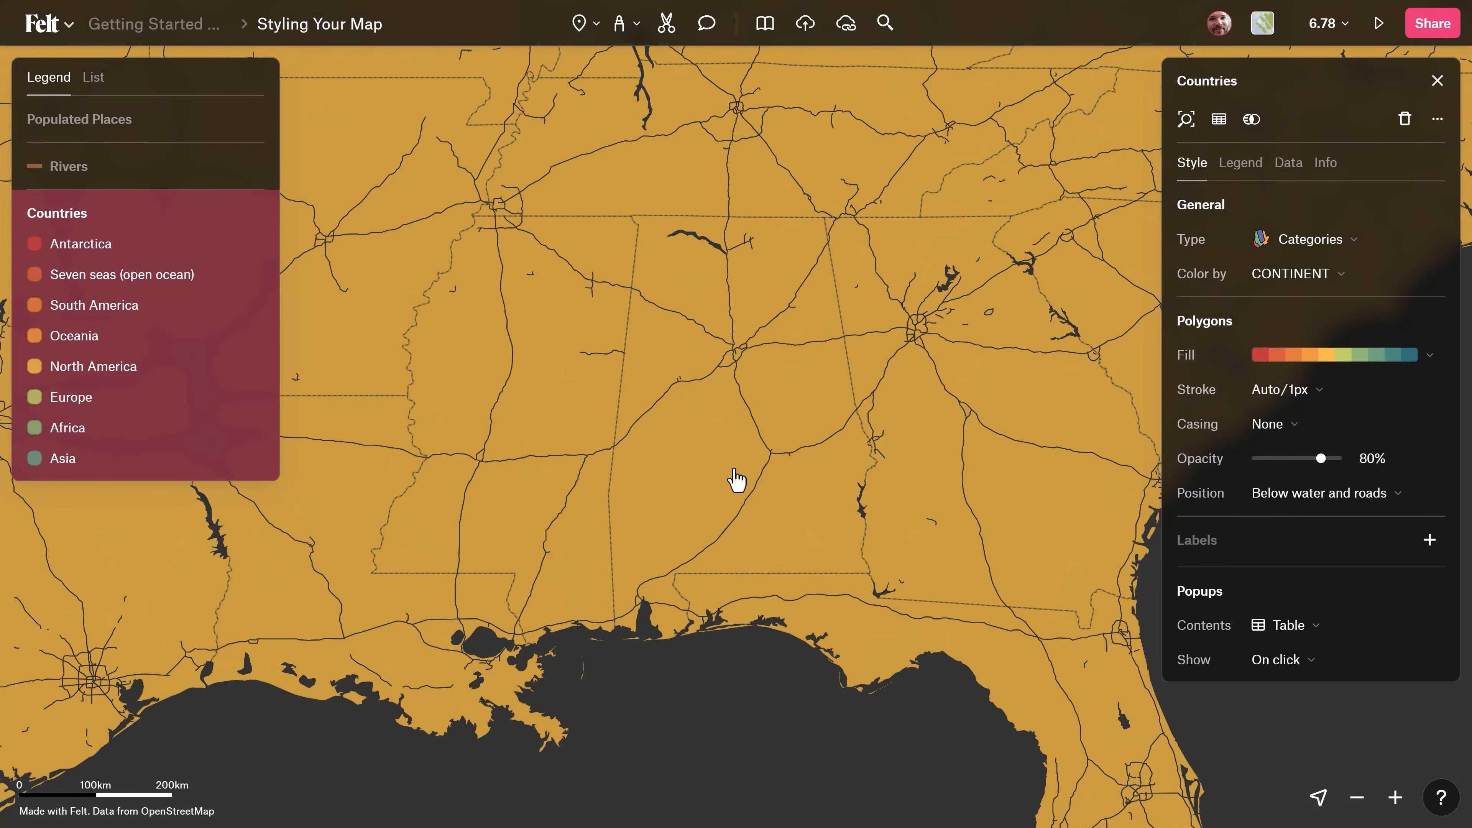
Add labels to the Countries layer.
scroll(740, 484, "down", 5)
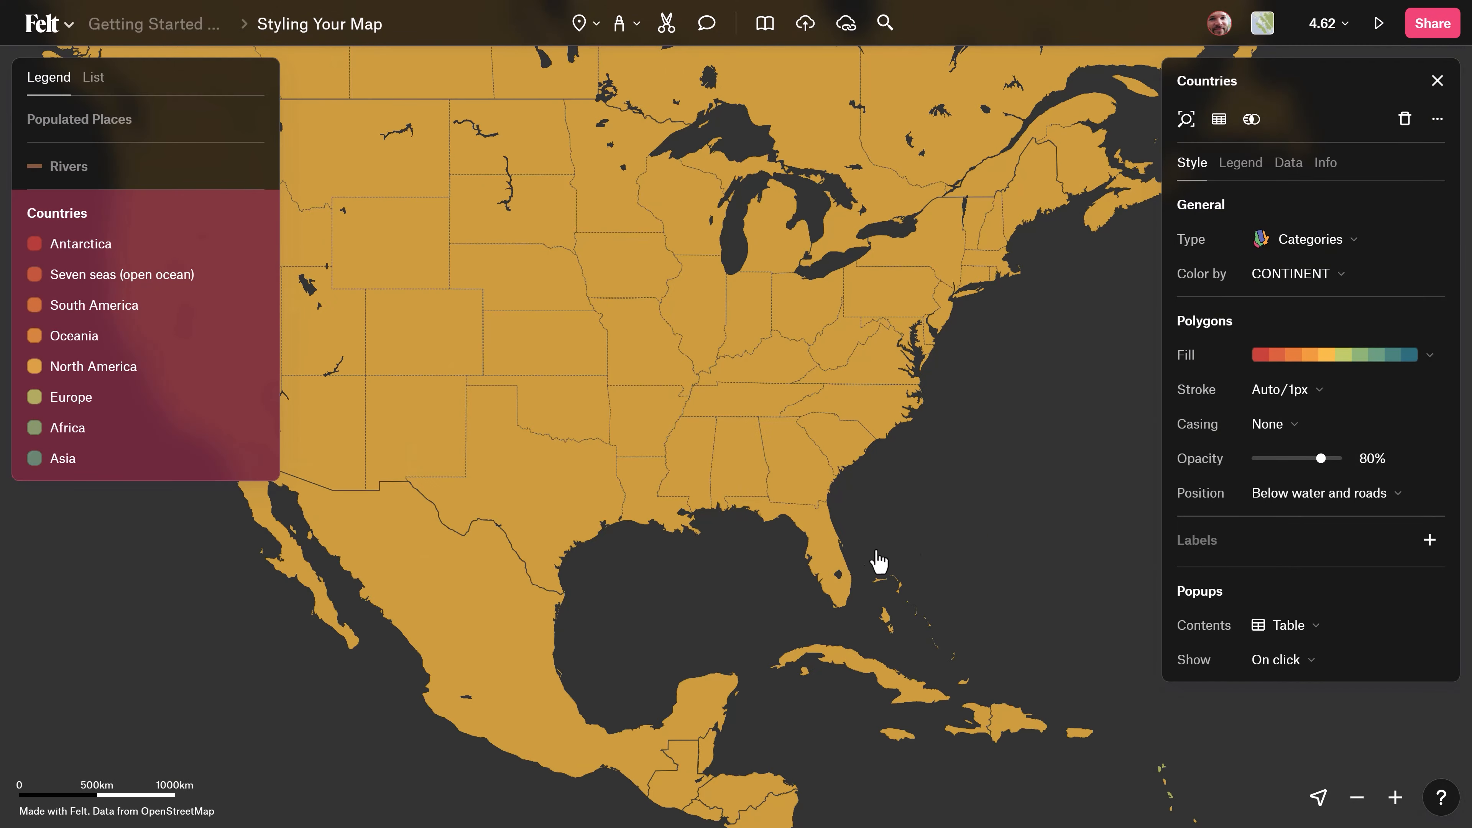
scroll(719, 471, "down", 3)
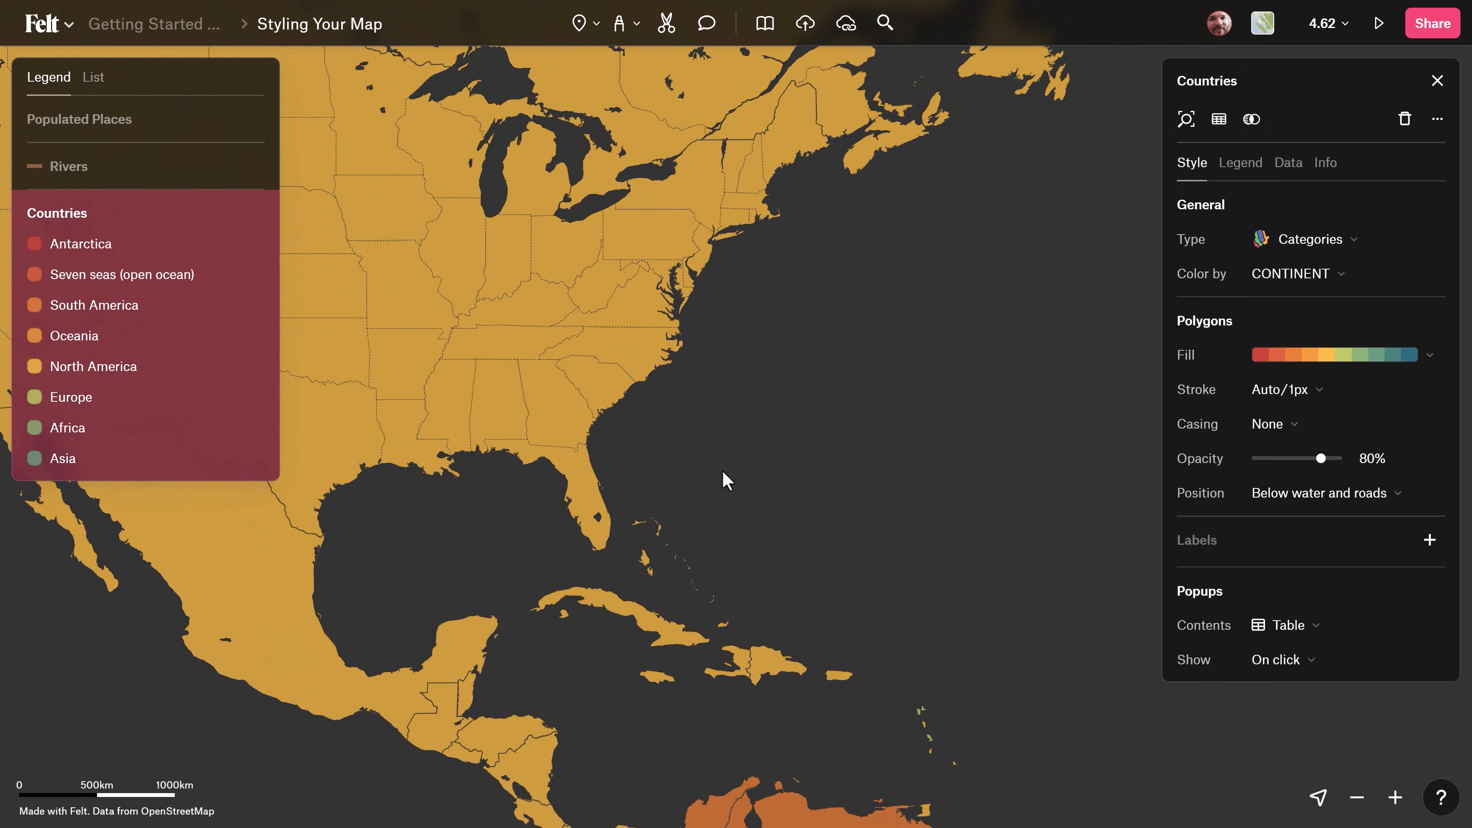
left_click(1429, 541)
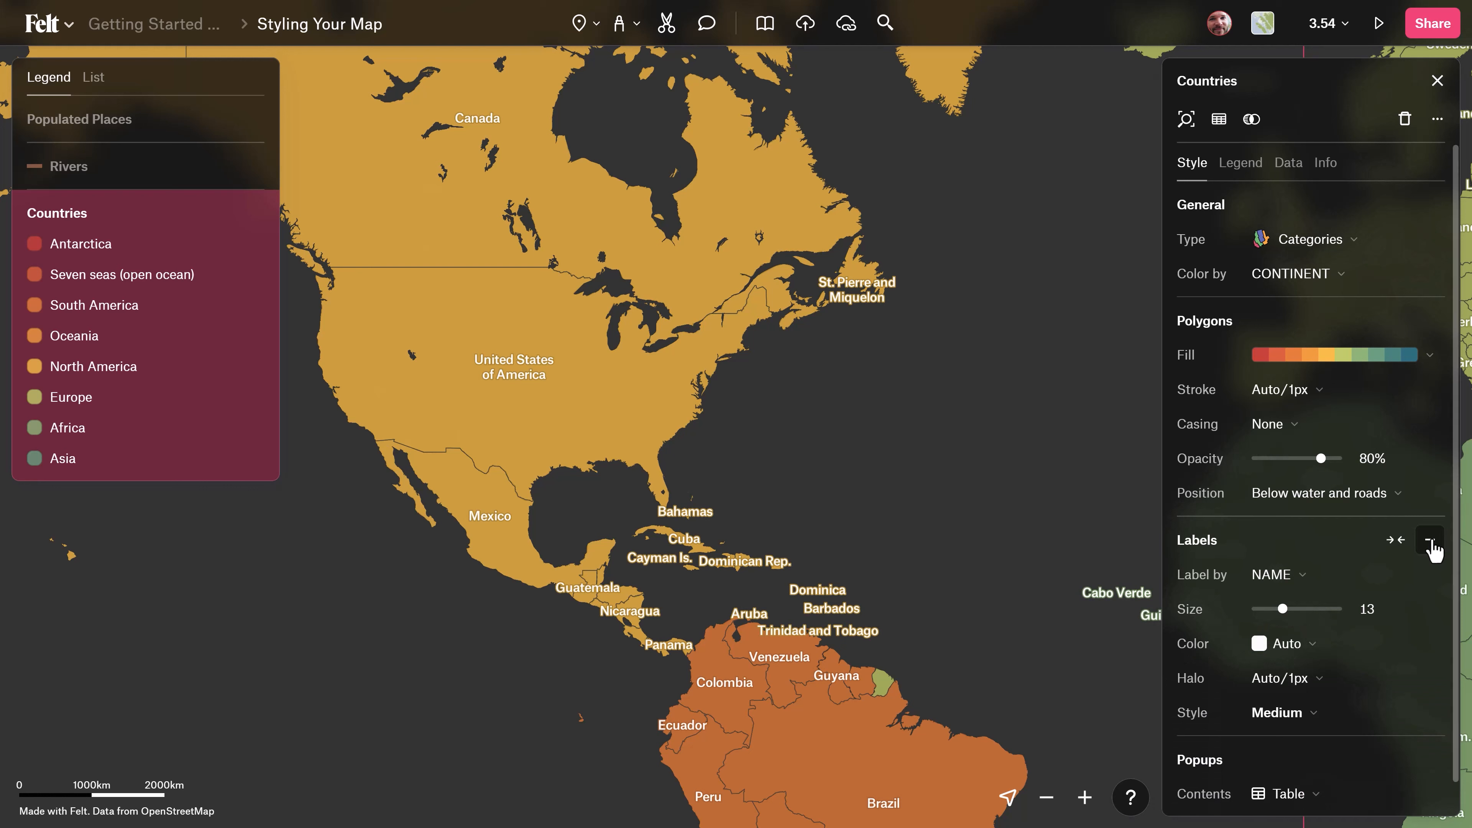
Check which fields and text styles are available for the Countries labels, keeping NAME and Medium.
left_click(1292, 586)
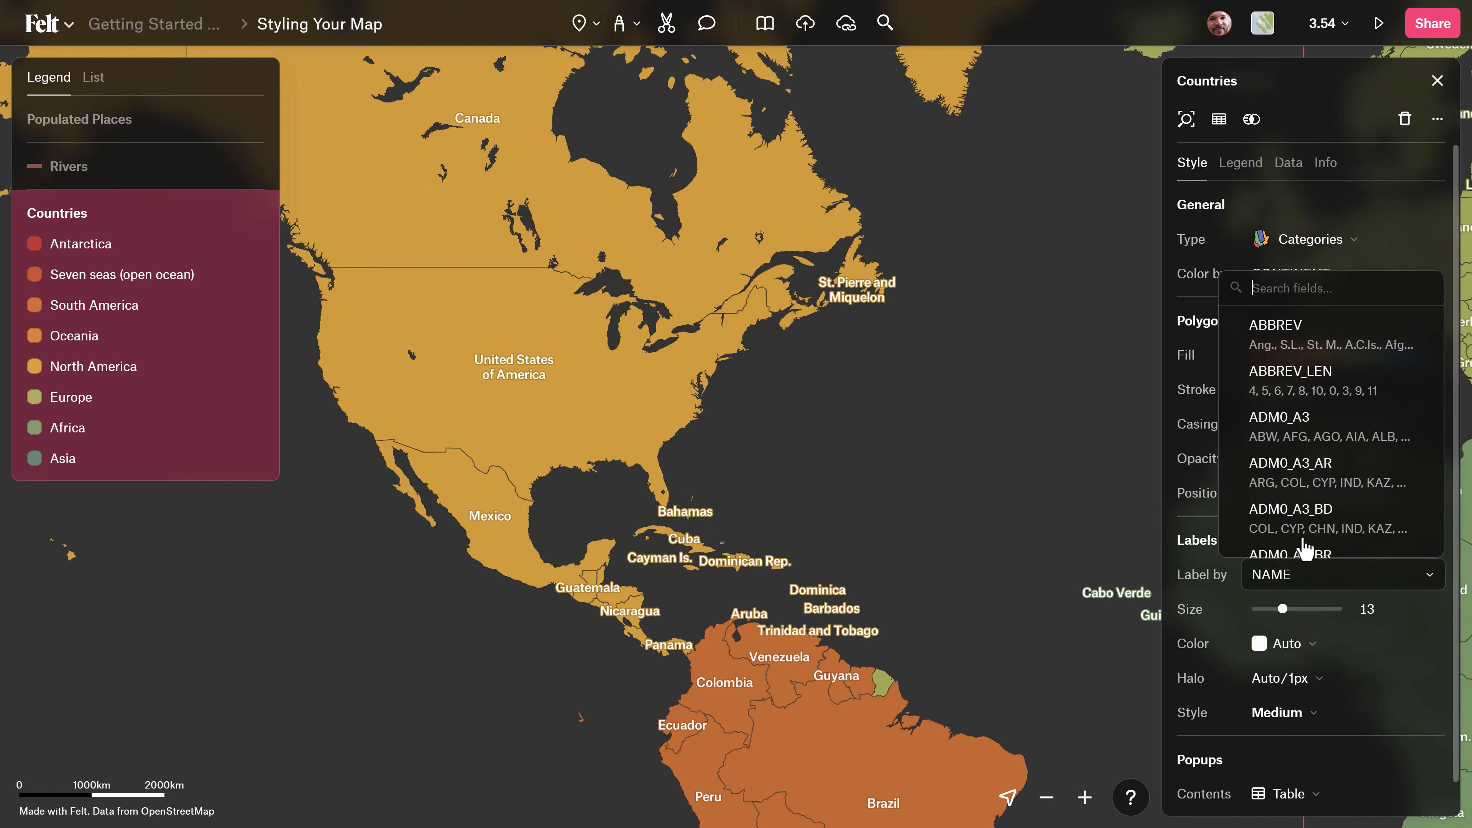
left_click(1193, 574)
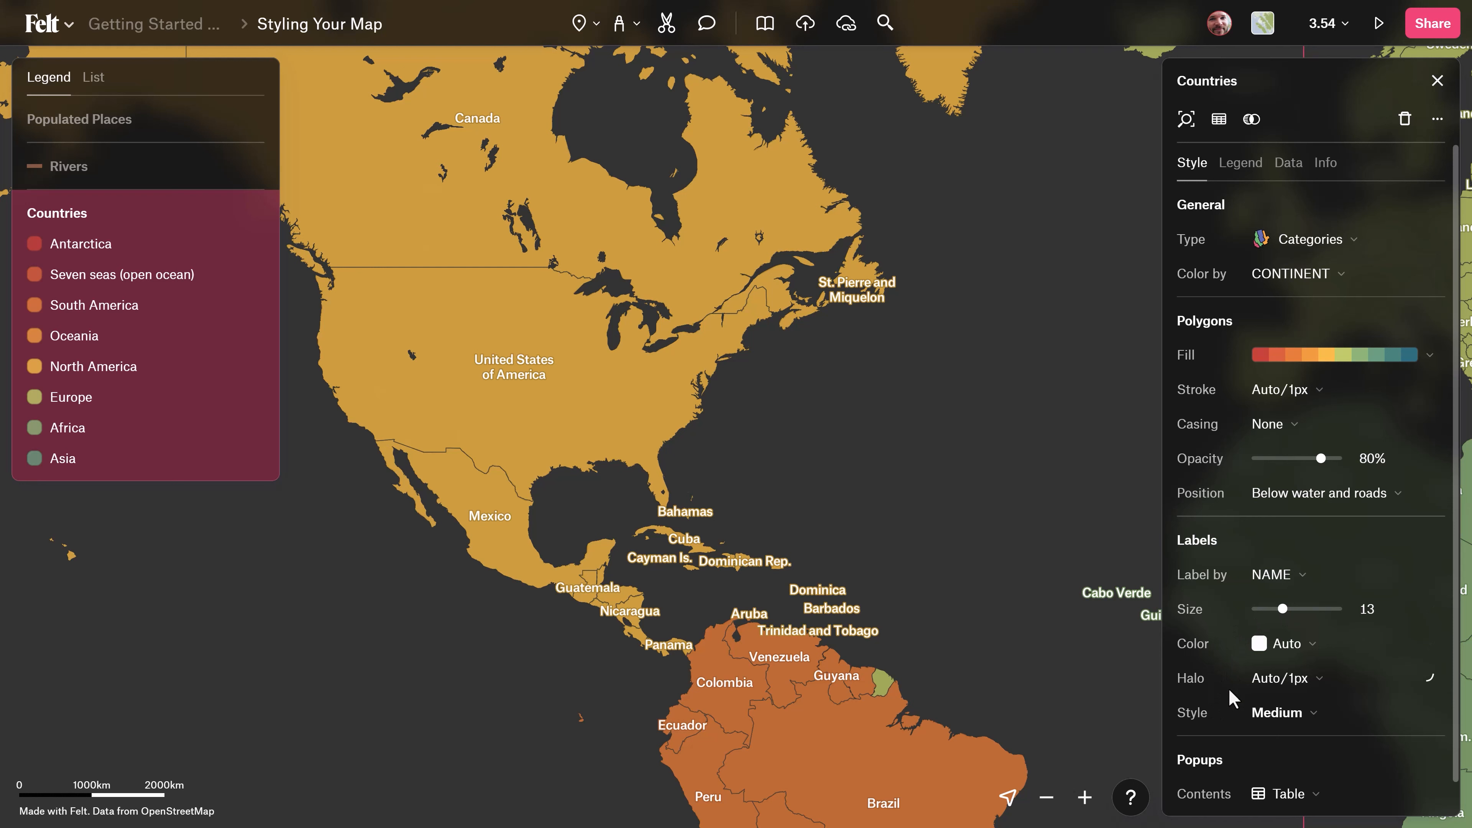
left_click(1282, 713)
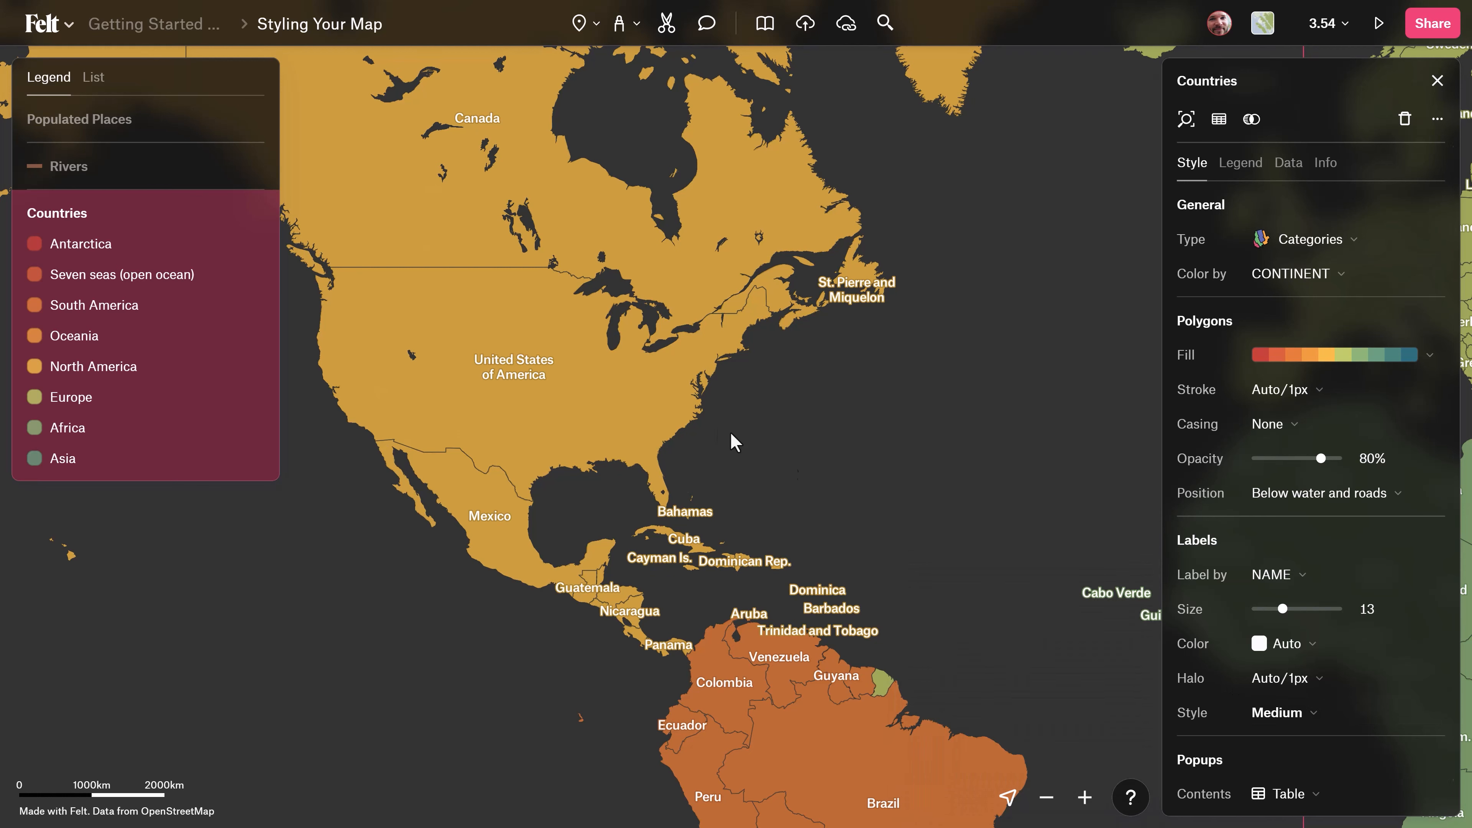
Show the United States of America popup and review the attributes included in the Countries popup content.
left_click(656, 402)
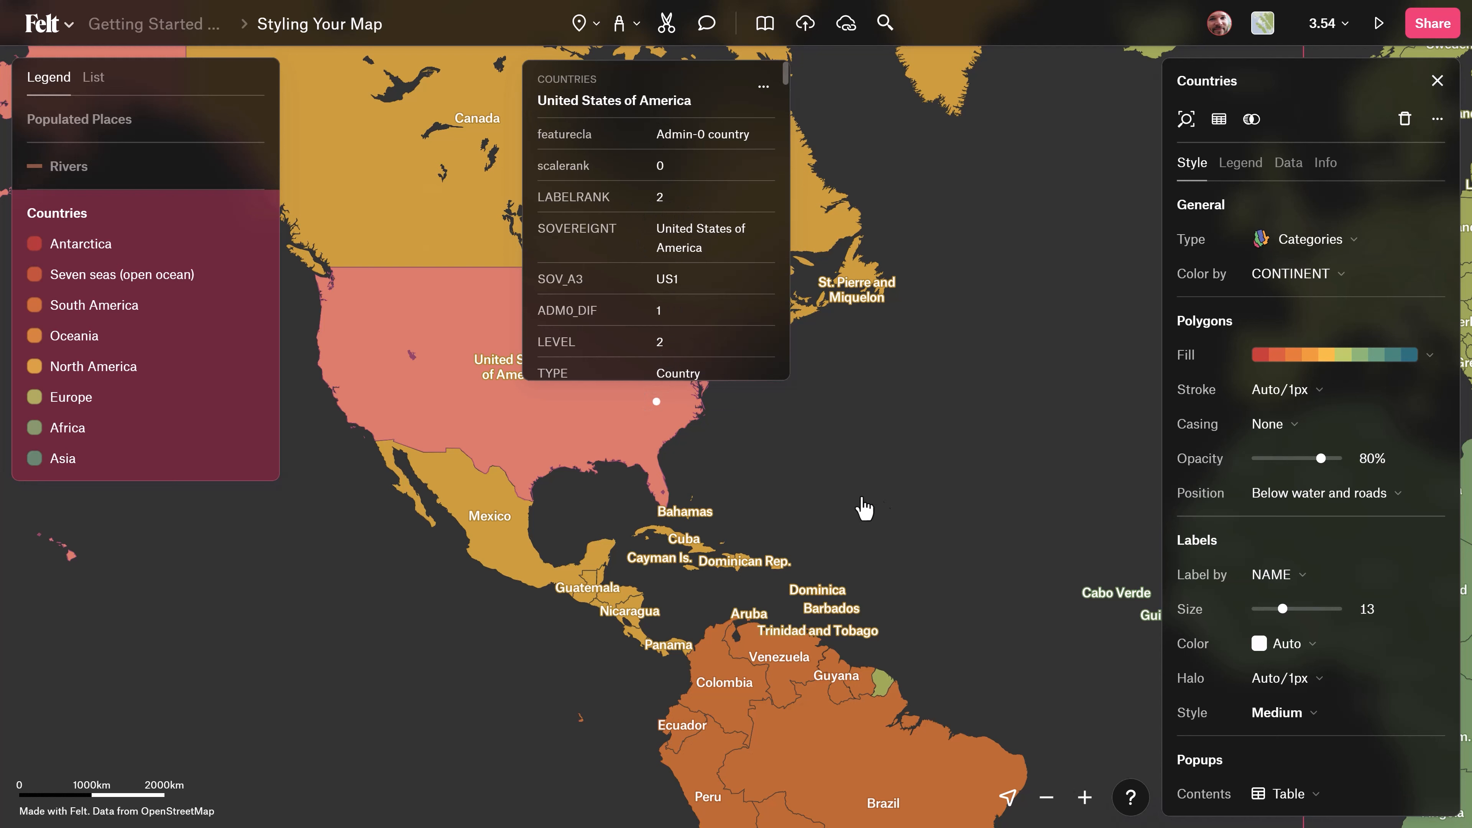
scroll(1351, 766, "down", 1)
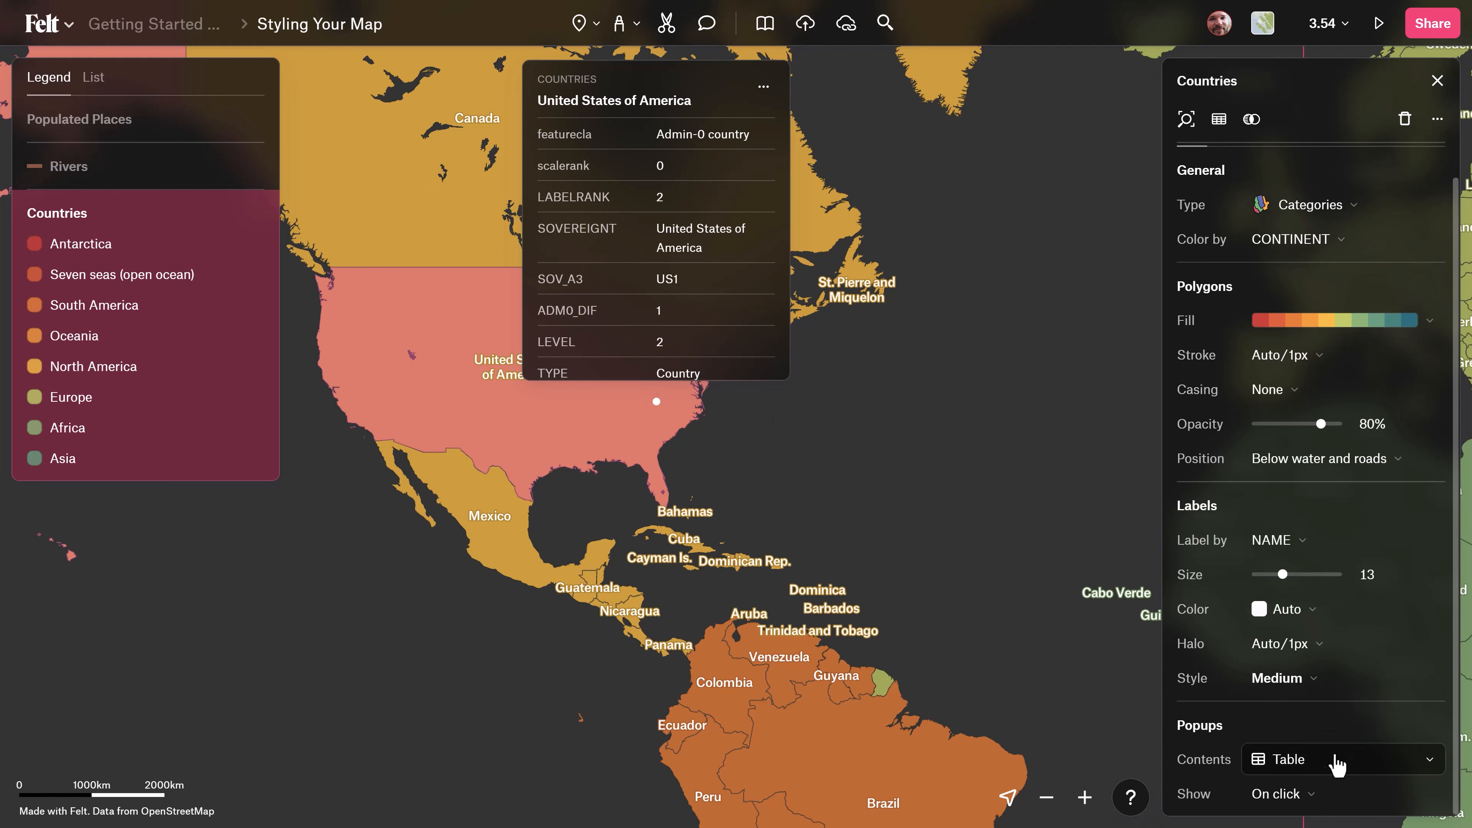
left_click(1314, 769)
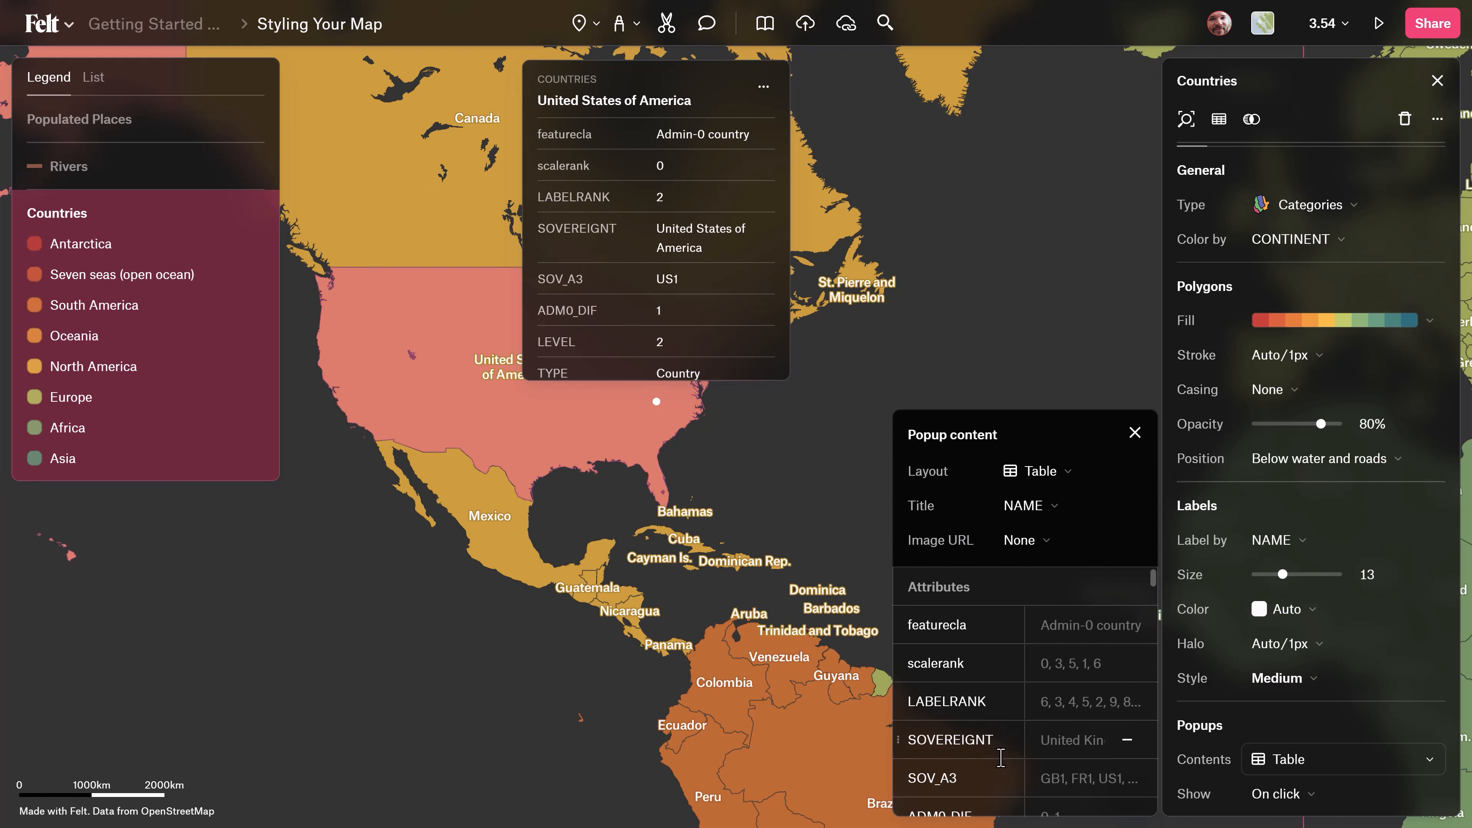
scroll(1107, 730, "down", 10)
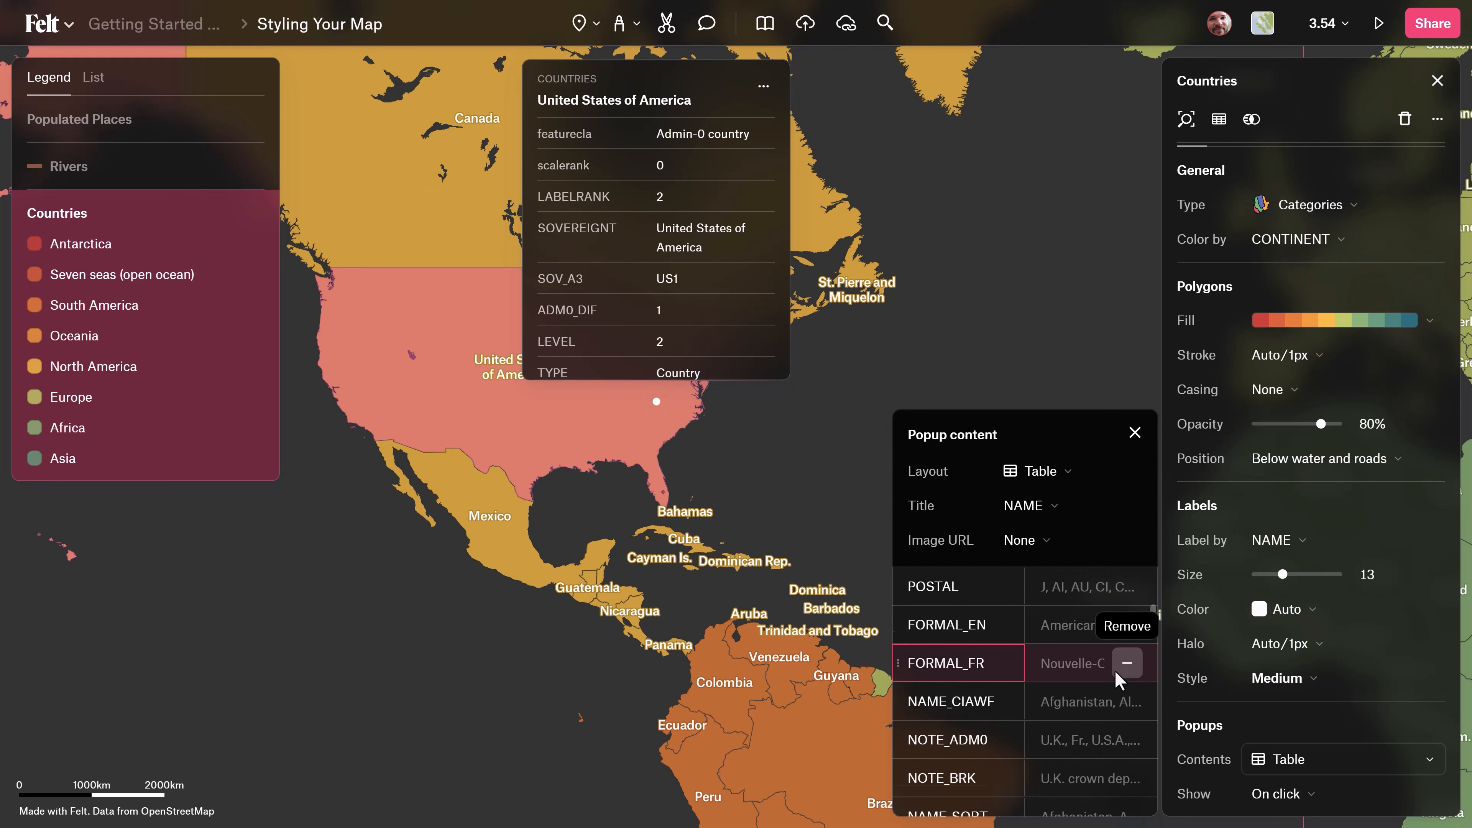
scroll(1044, 679, "down", 2)
double_click(963, 646)
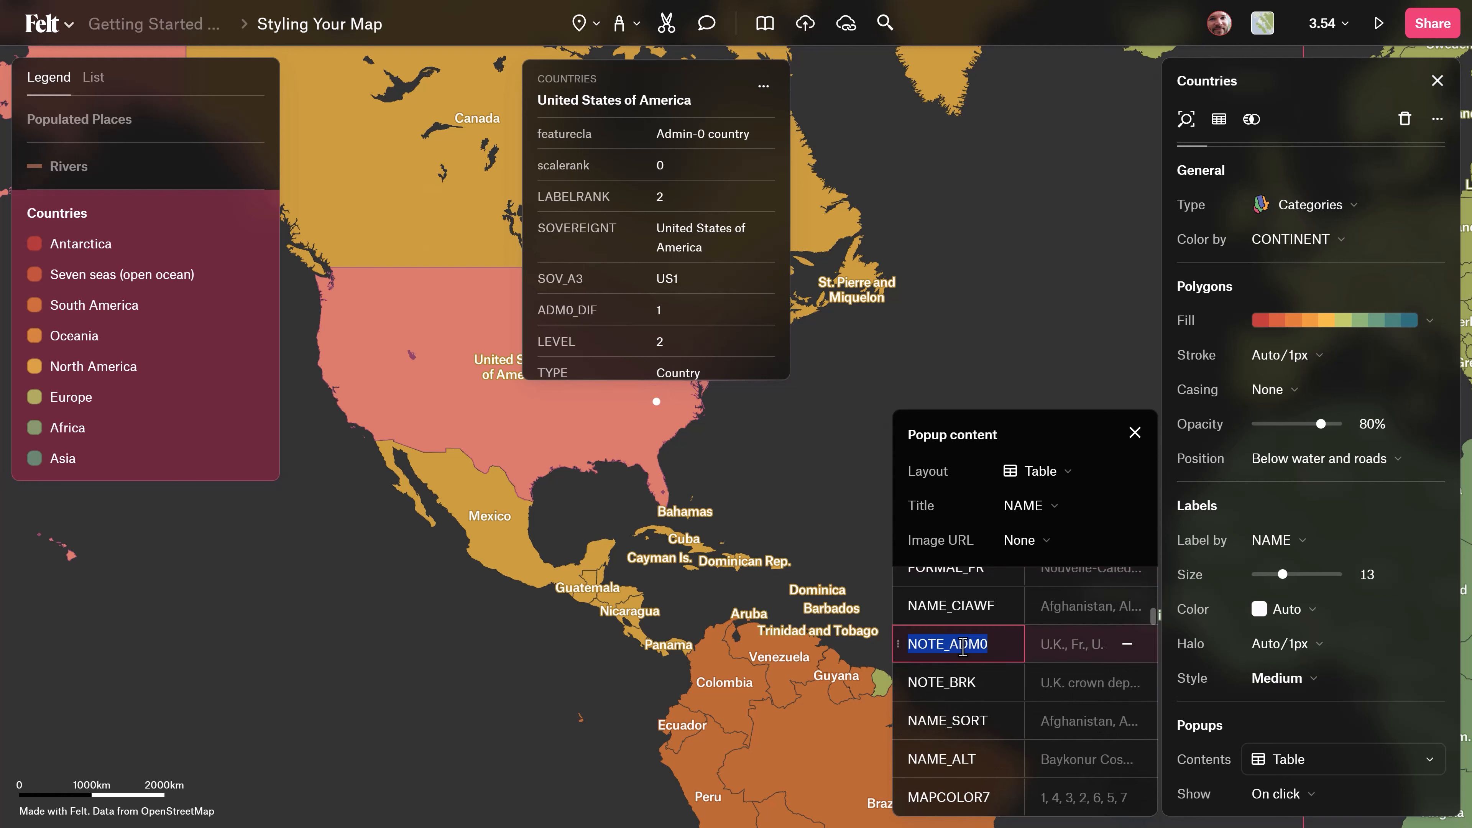
Set the Countries popups to show on hover and click, and try it on Colombia.
left_click(1284, 795)
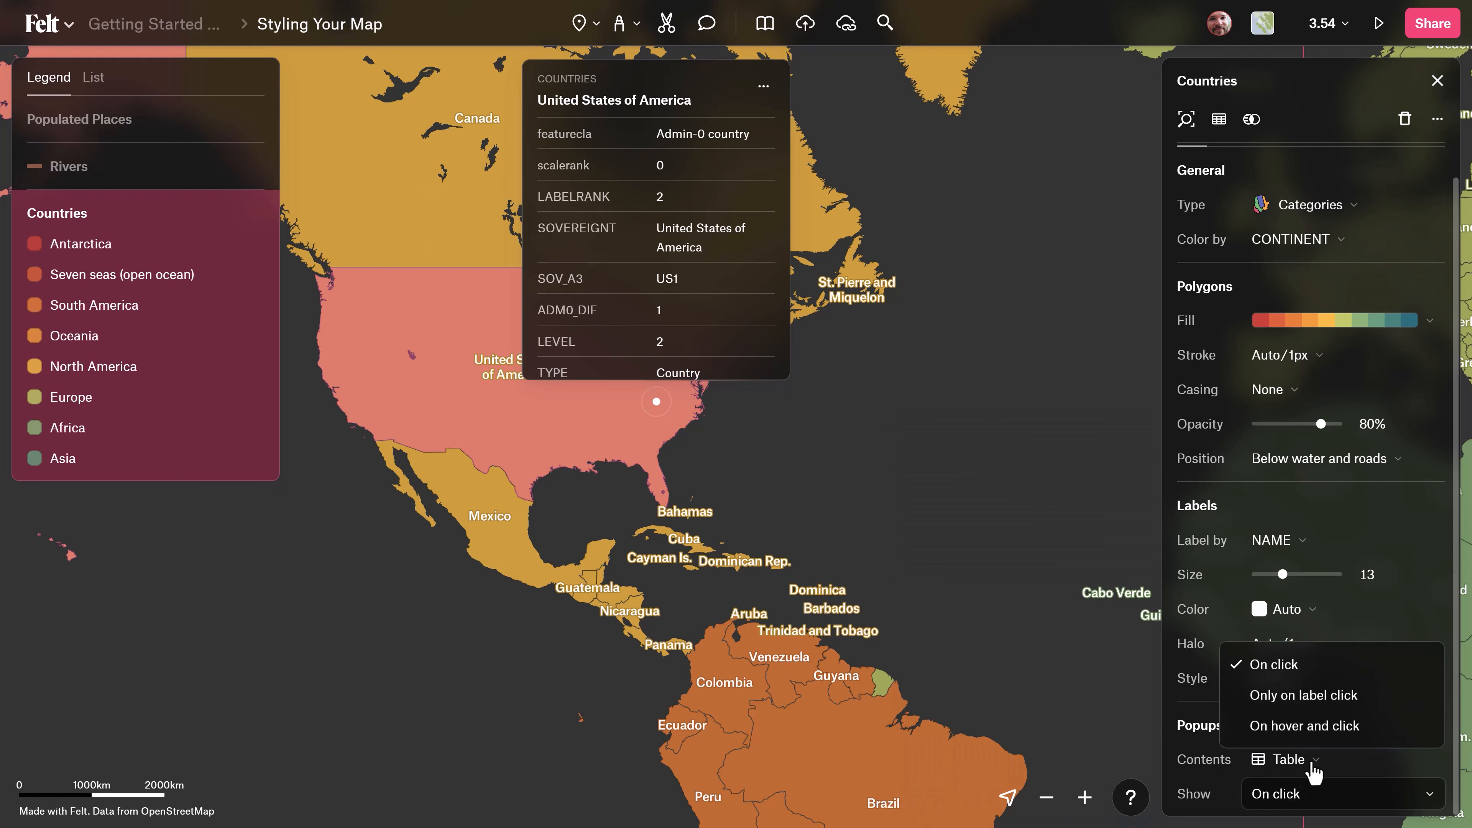
left_click(1292, 730)
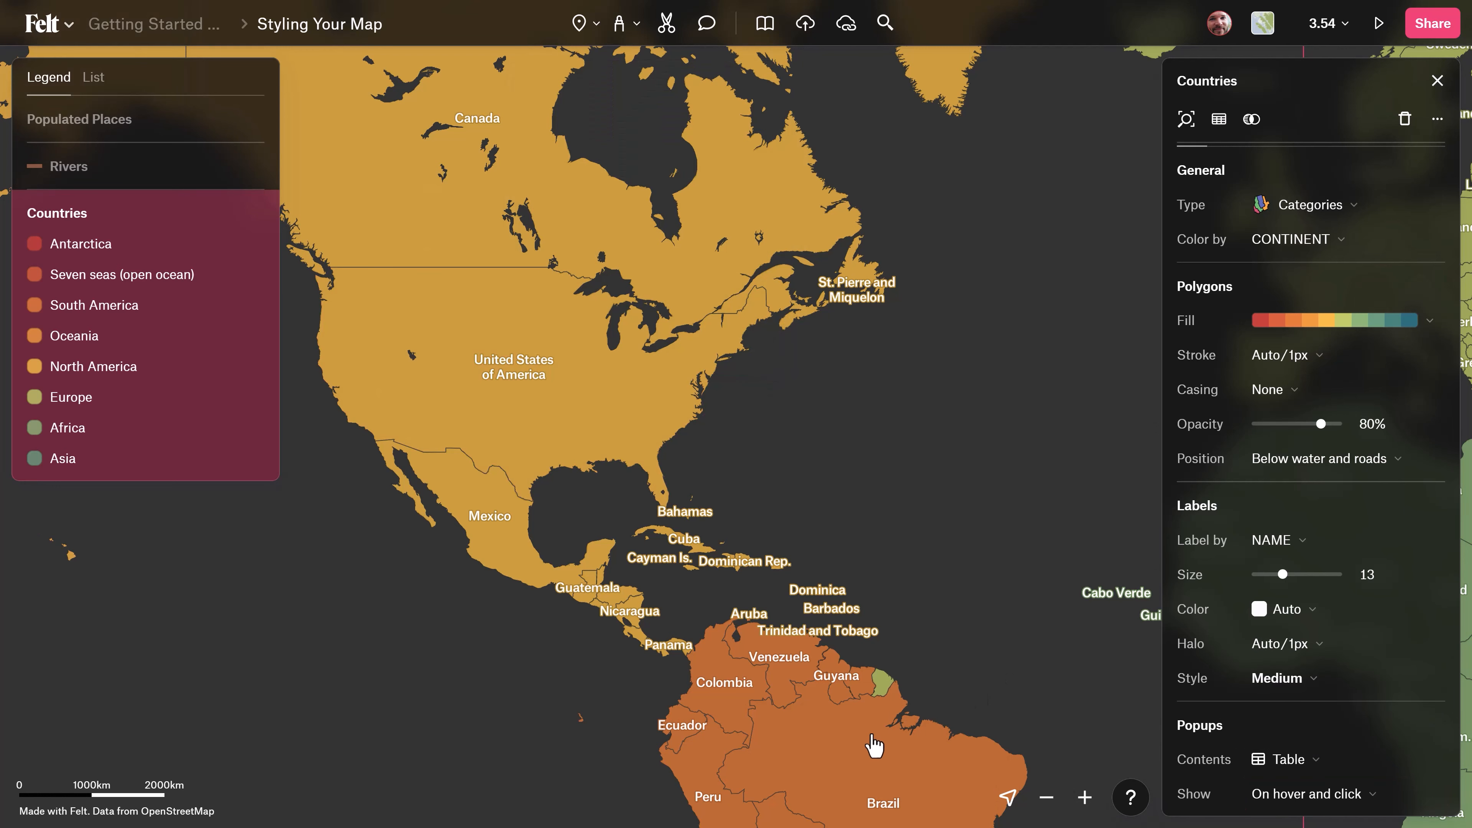
mouse_move(742, 695)
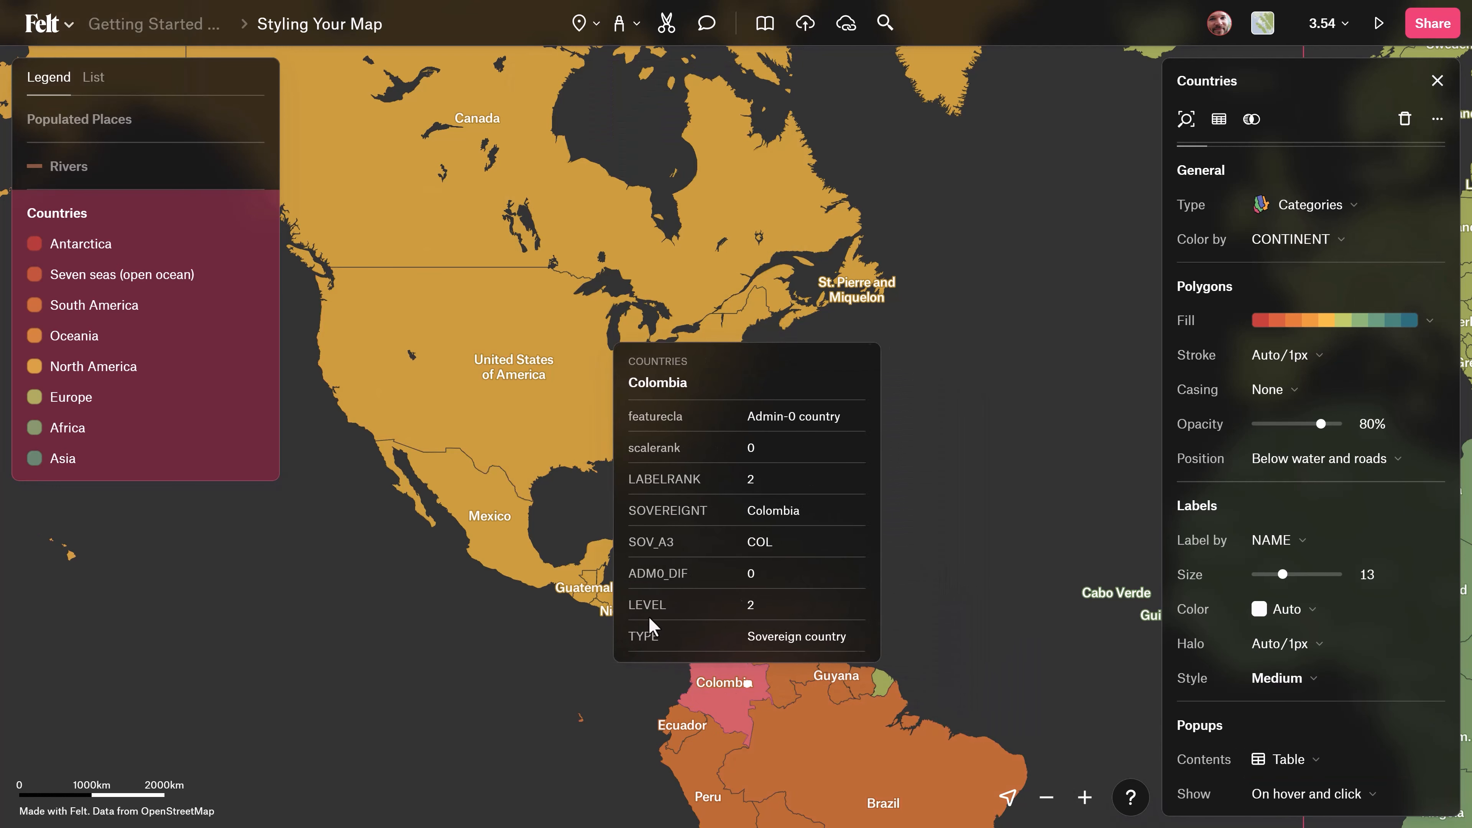
mouse_move(595, 585)
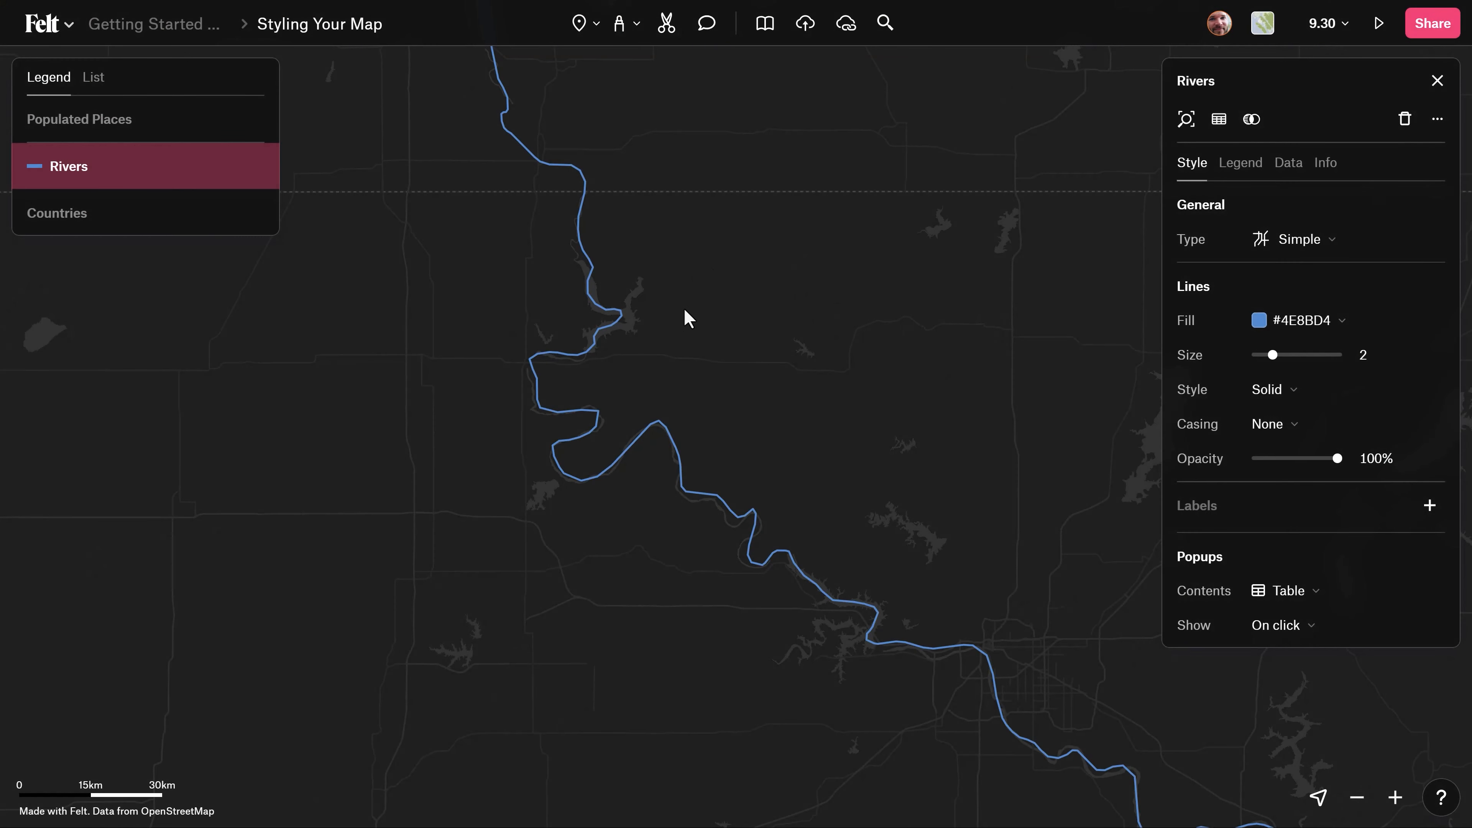
Examine how the Rivers lines look from a close-up regional view out to the whole of North America.
left_click_drag(688, 318, 874, 625)
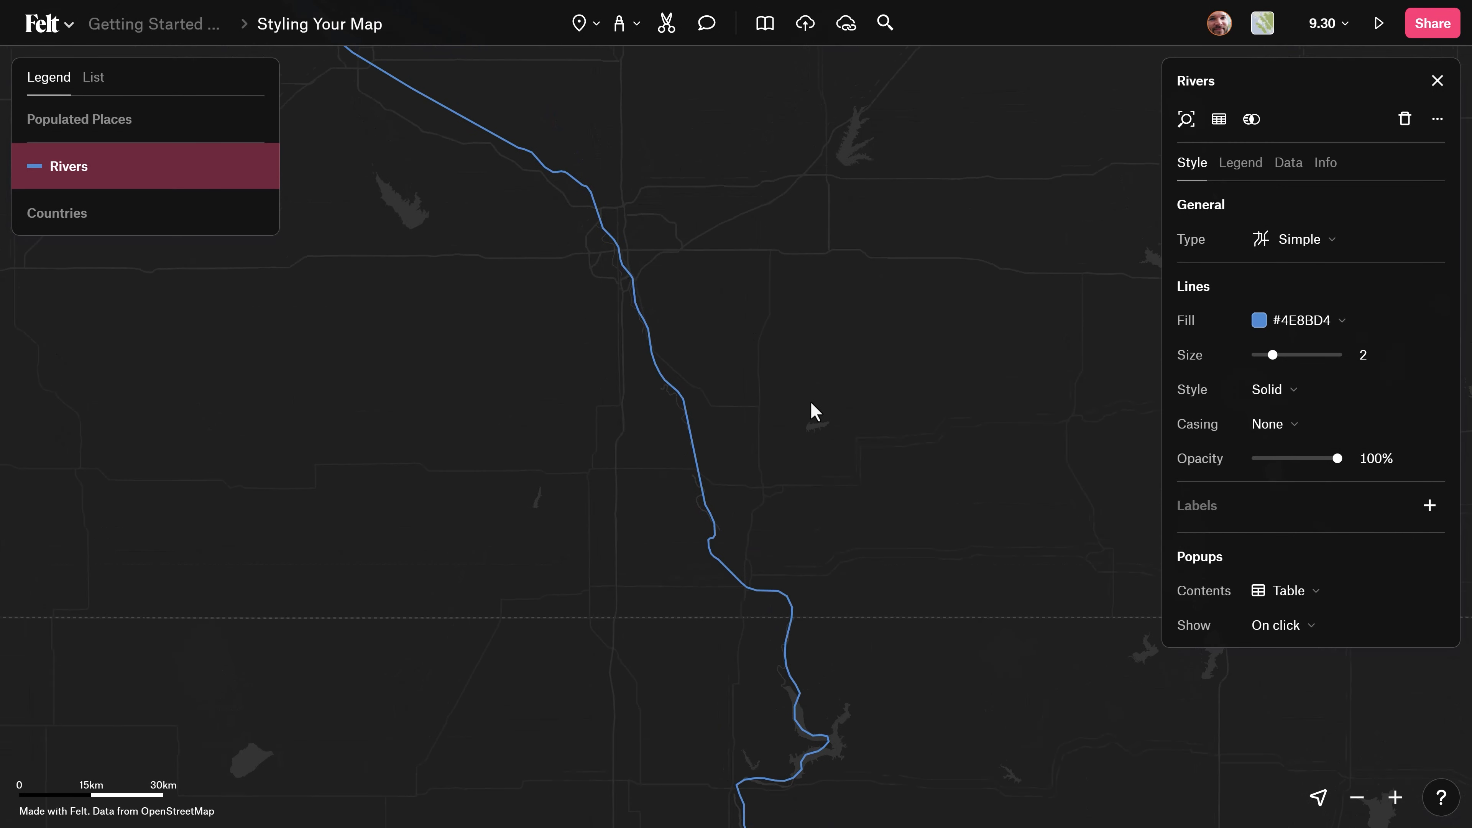
left_click_drag(814, 412, 897, 507)
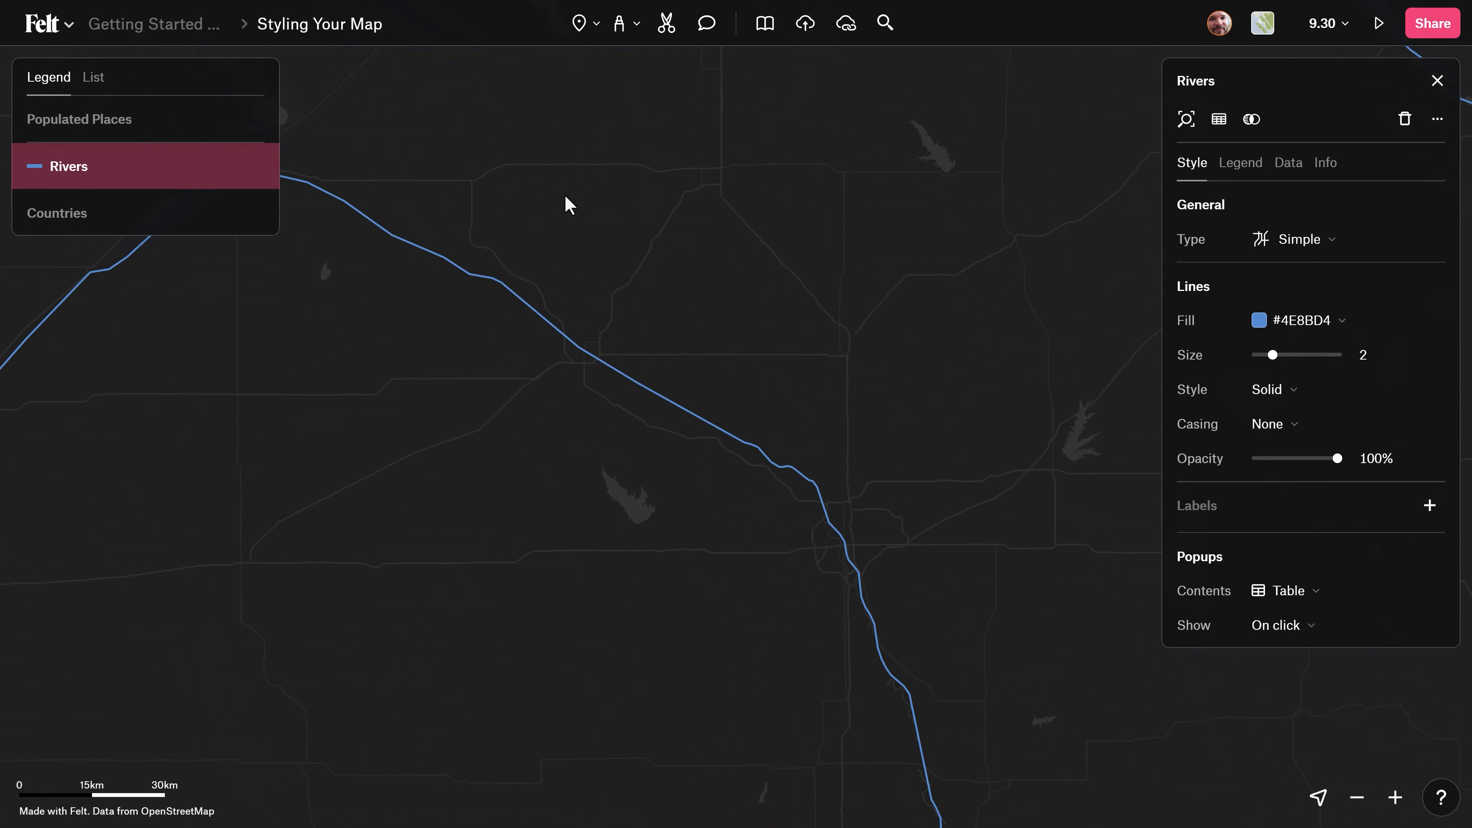
left_click_drag(793, 177, 1043, 164)
left_click_drag(732, 420, 843, 388)
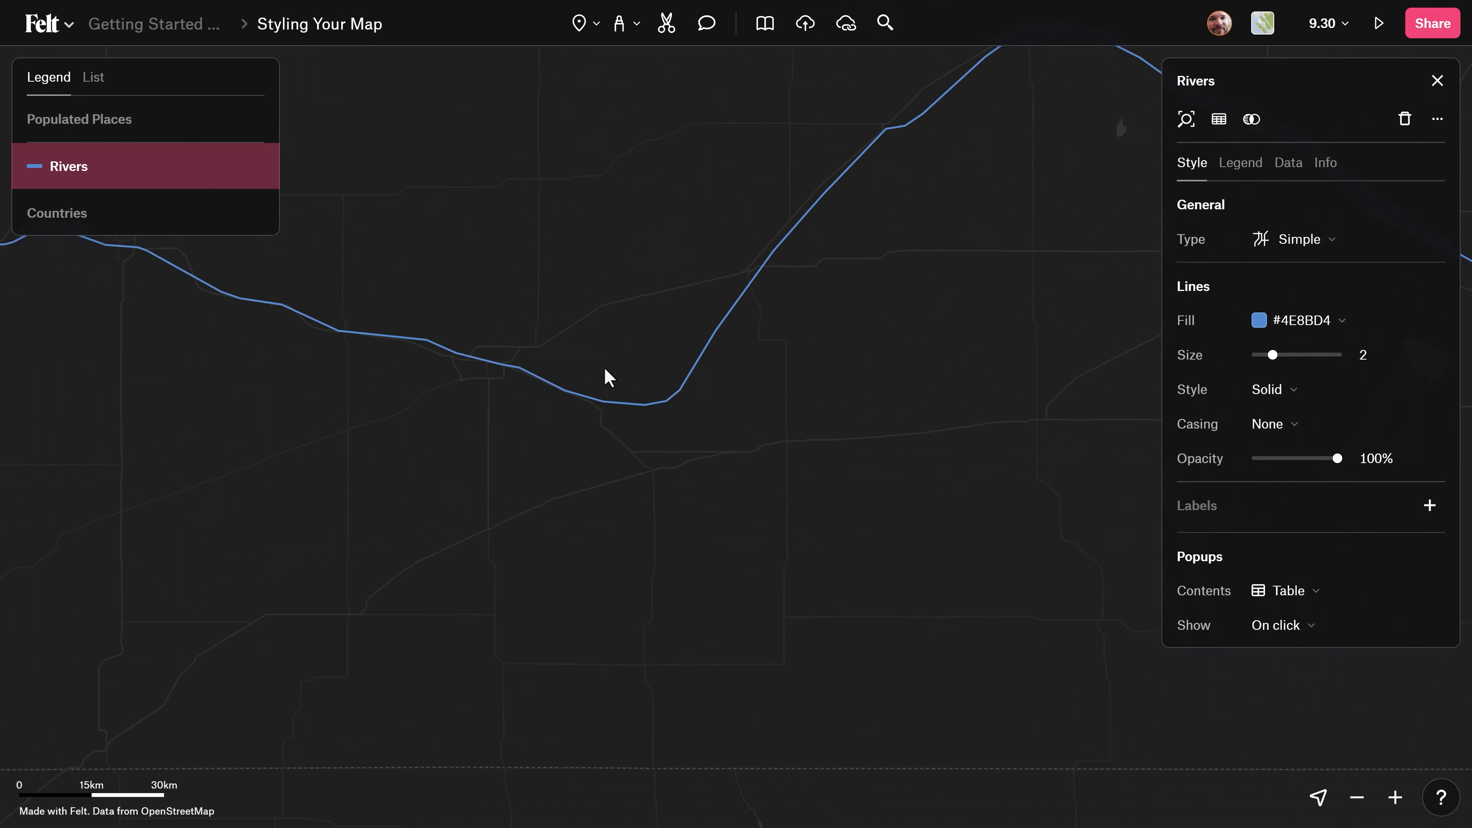
scroll(583, 450, "down", 1)
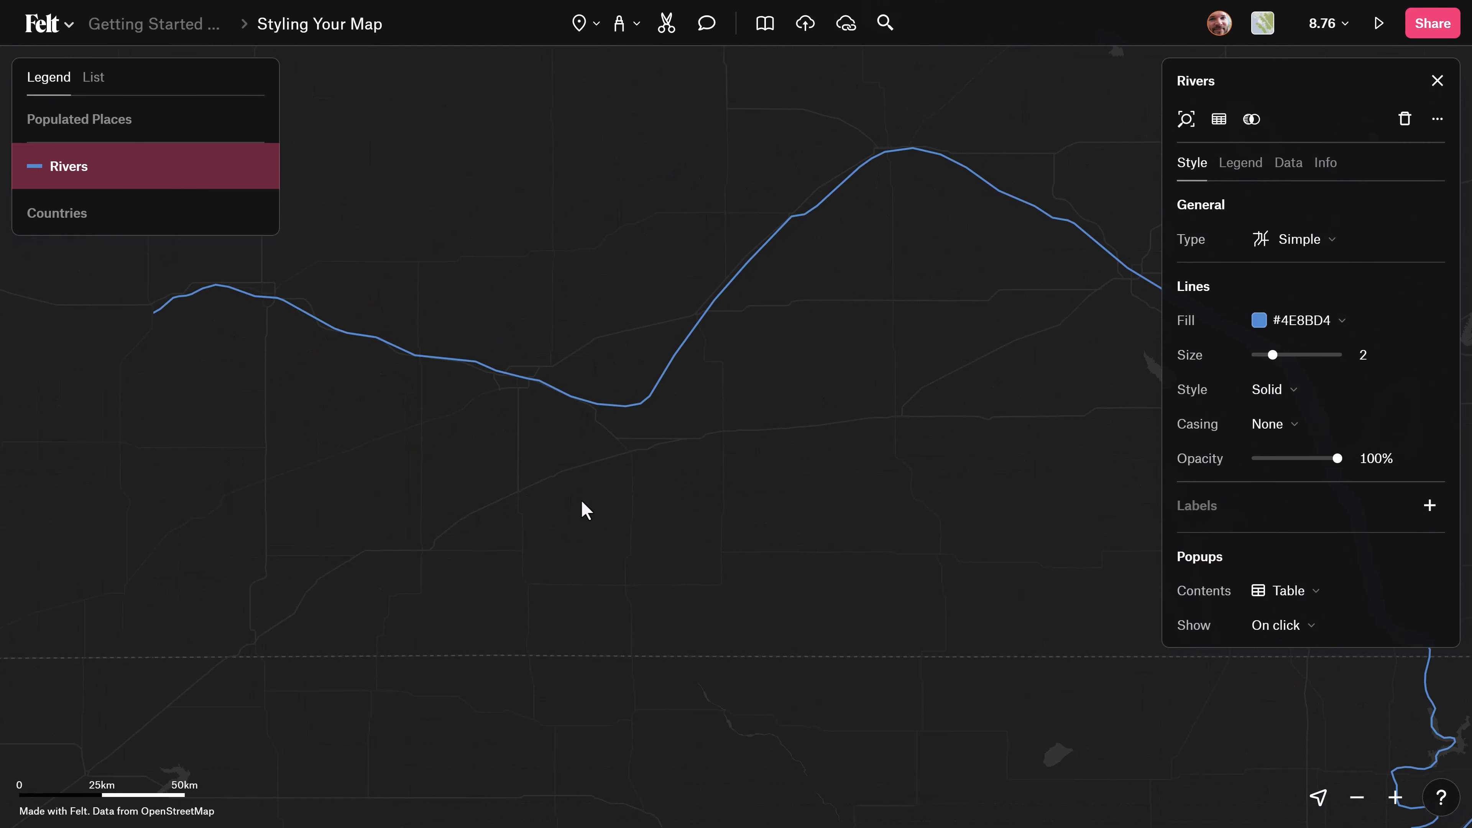
scroll(582, 501, "down", 4)
scroll(584, 508, "down", 8)
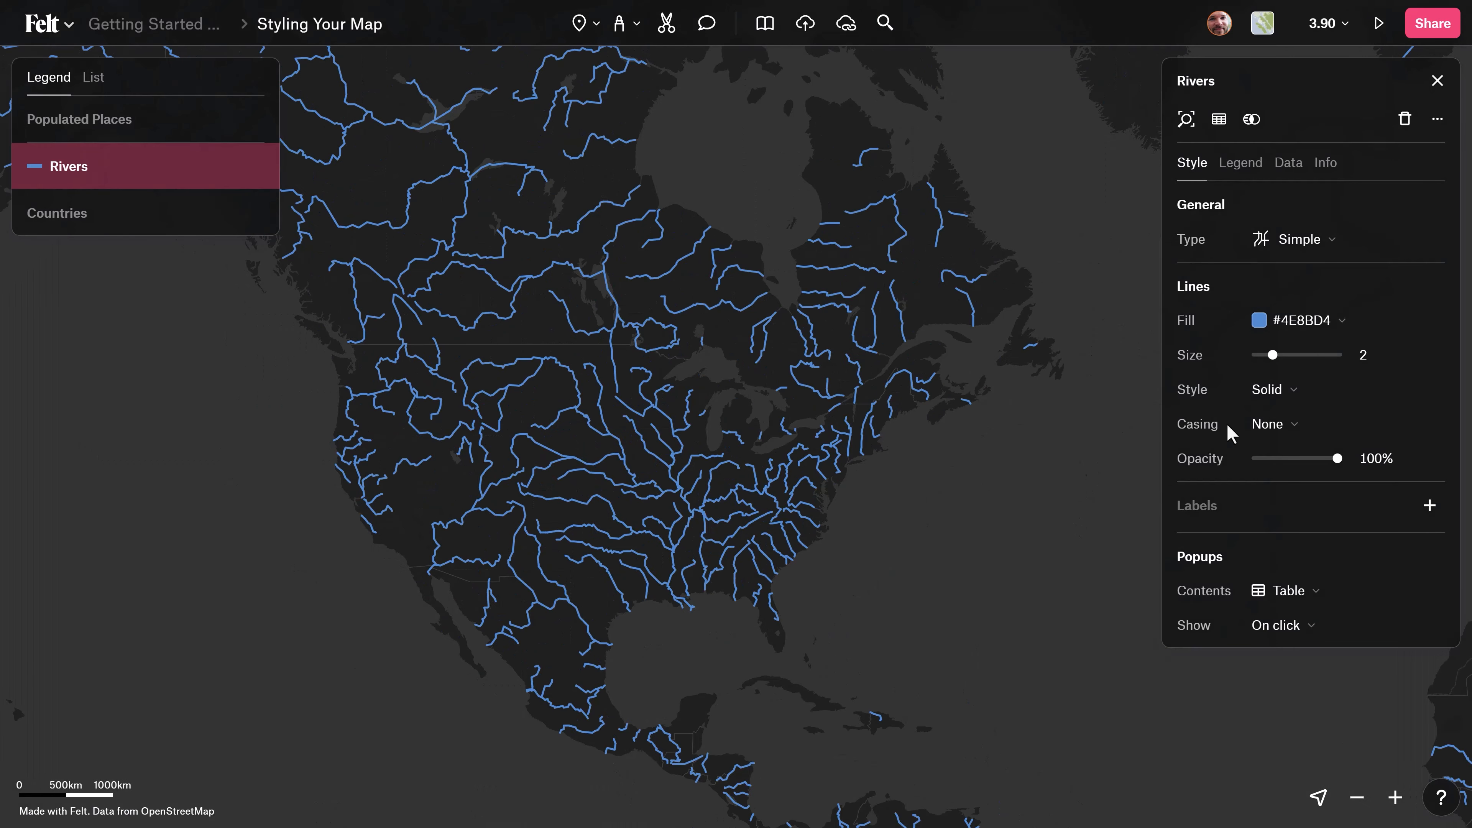
Set the Rivers line size to 0.1 and check the lines at wider and closer zoom levels.
left_click(1367, 354)
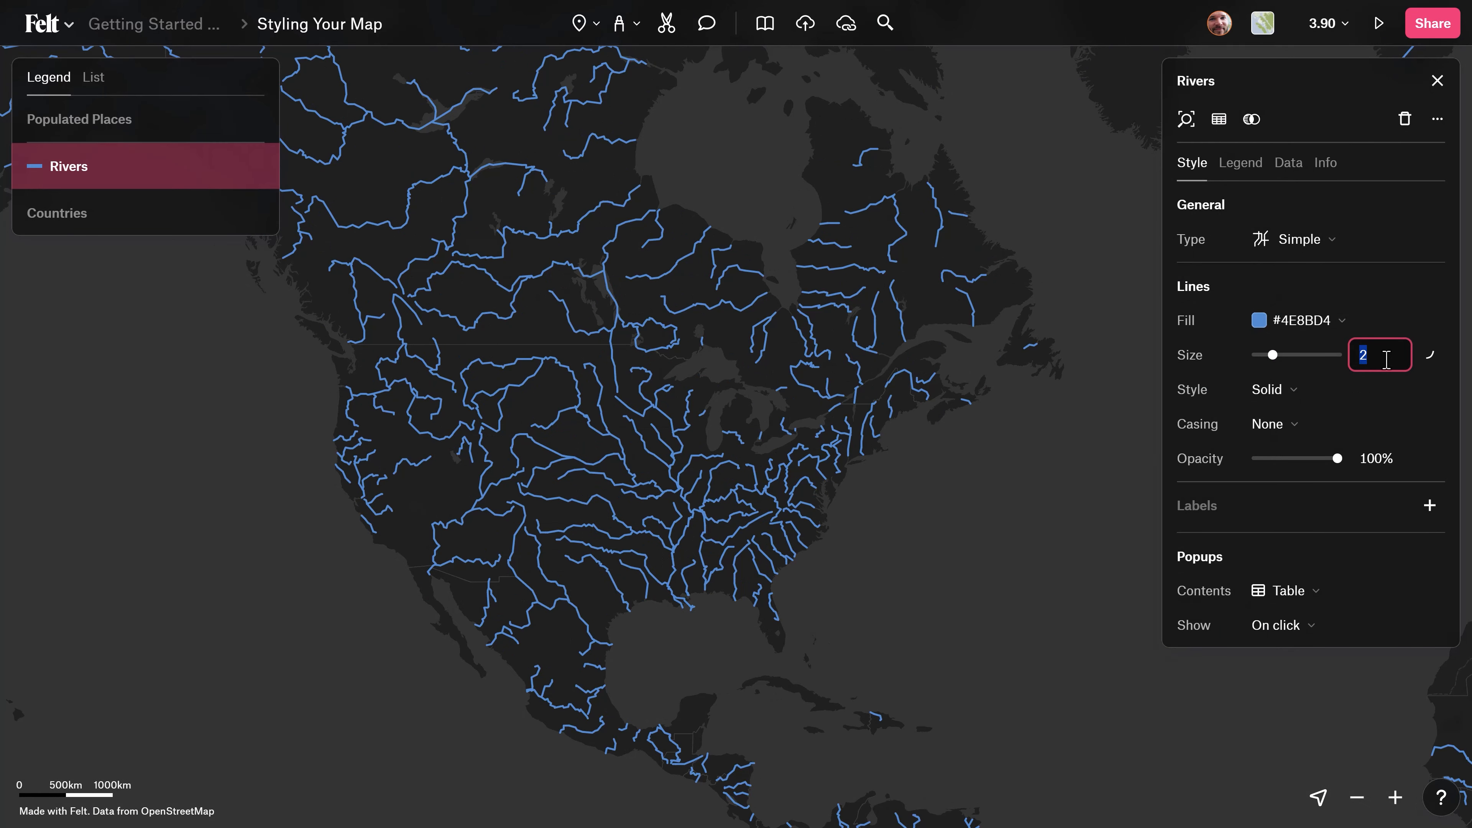
type(".1")
key("Return")
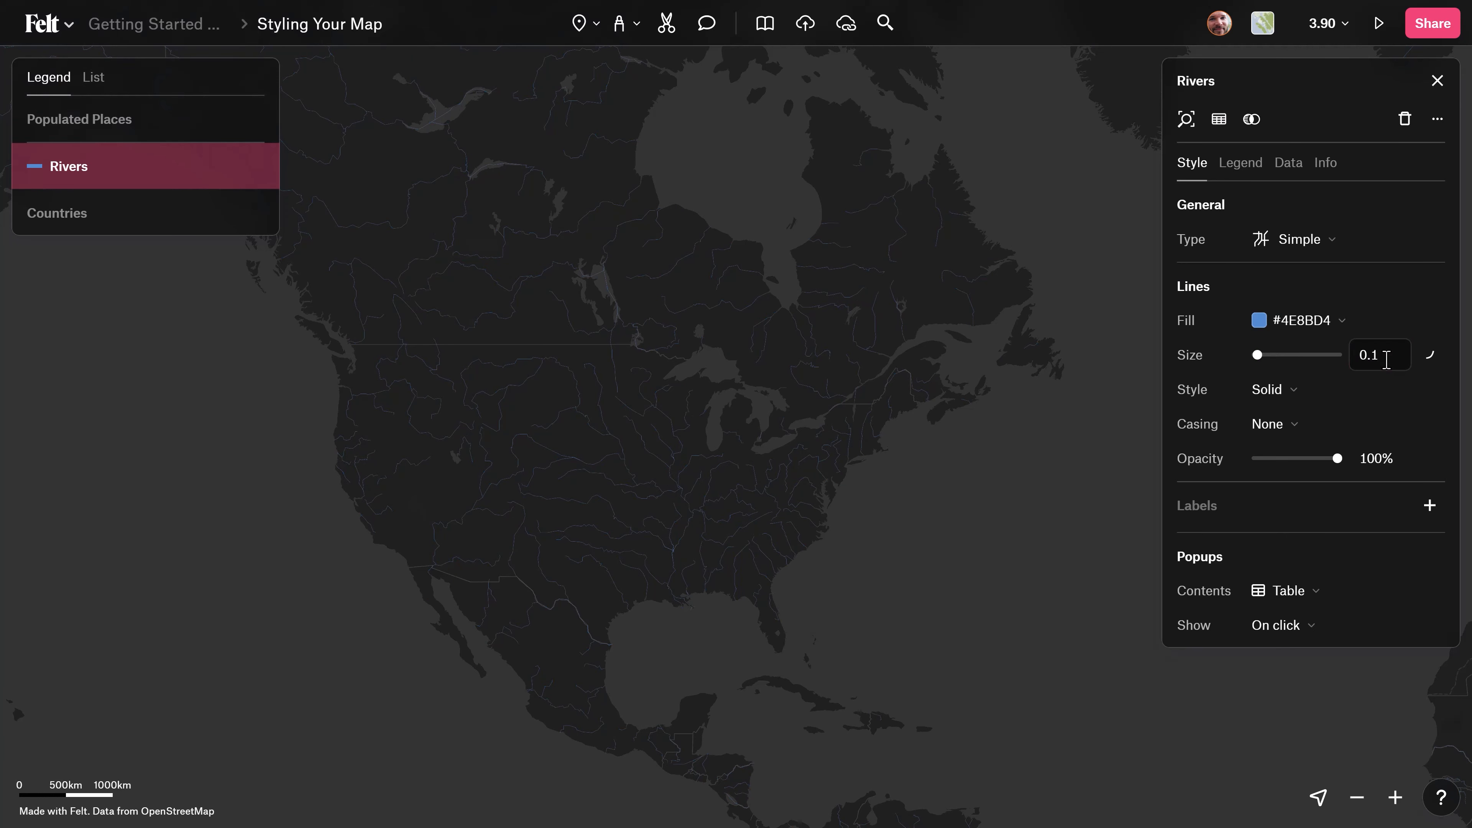
scroll(683, 599, "down", 3)
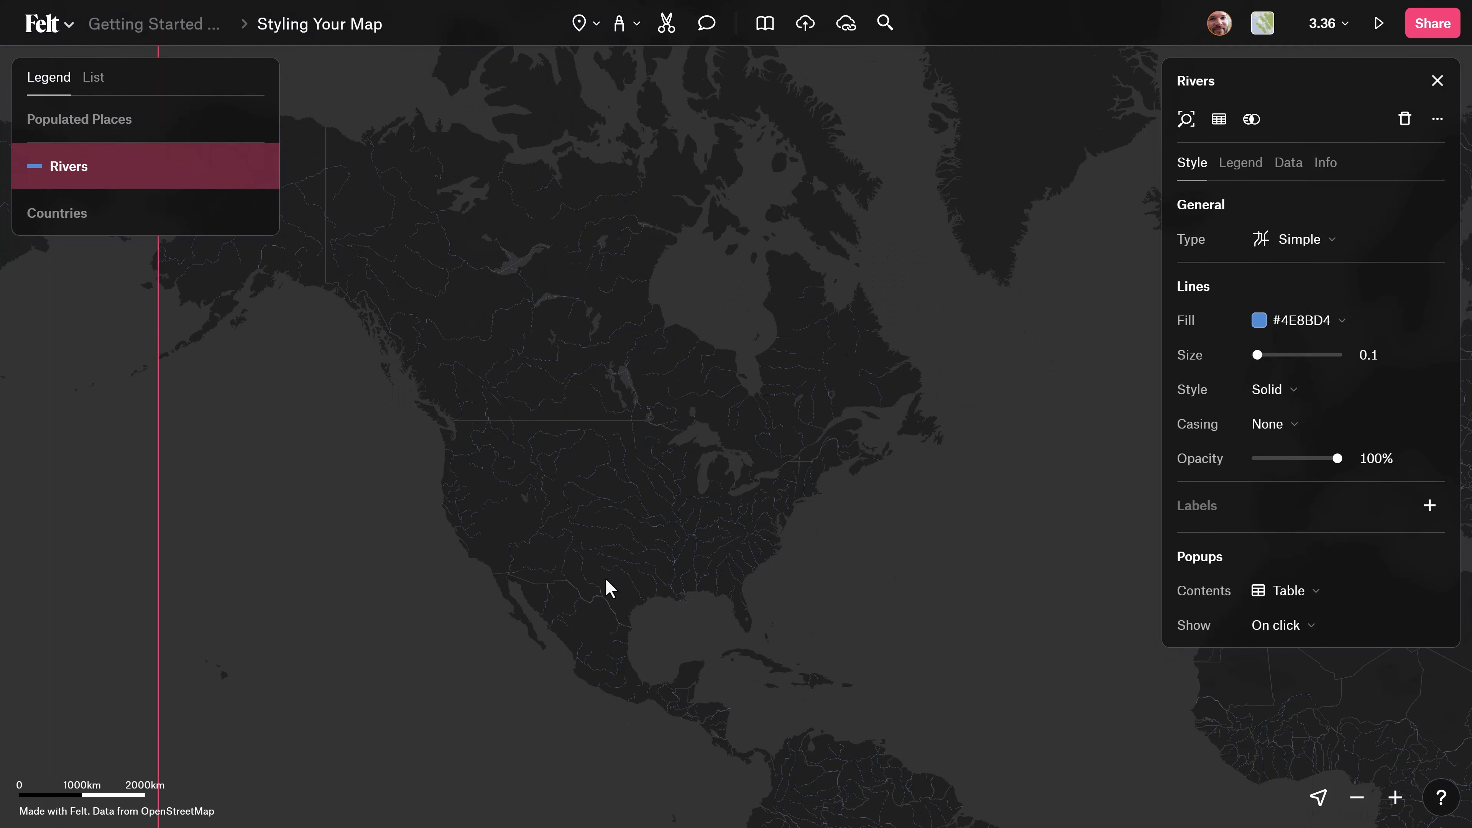
scroll(647, 571, "up", 5)
scroll(671, 503, "up", 5)
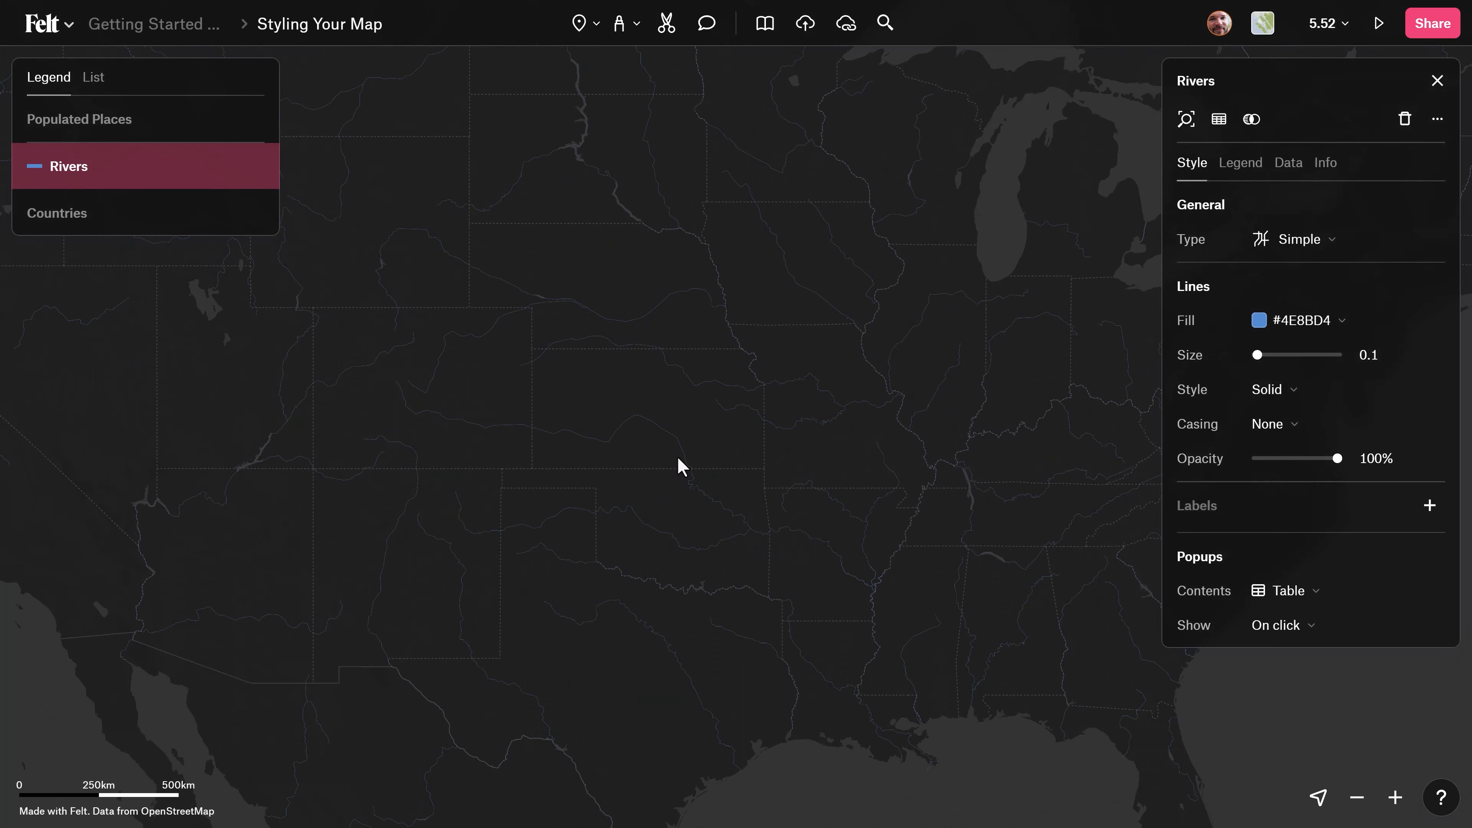
scroll(678, 457, "up", 5)
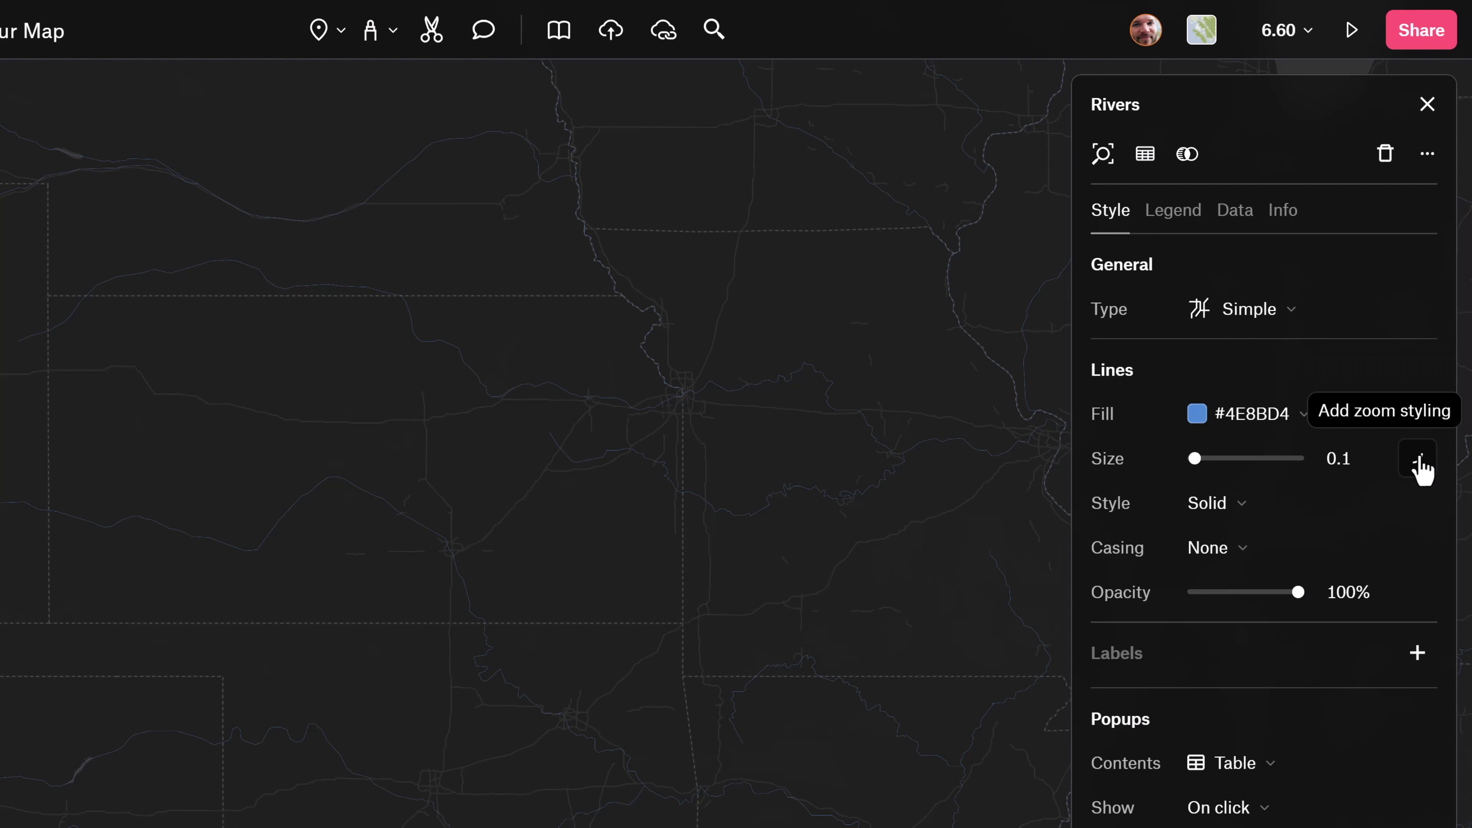
Add zoom styling to the Rivers line size and preview its stops at zoom 7 and zoom 12.
left_click(1420, 467)
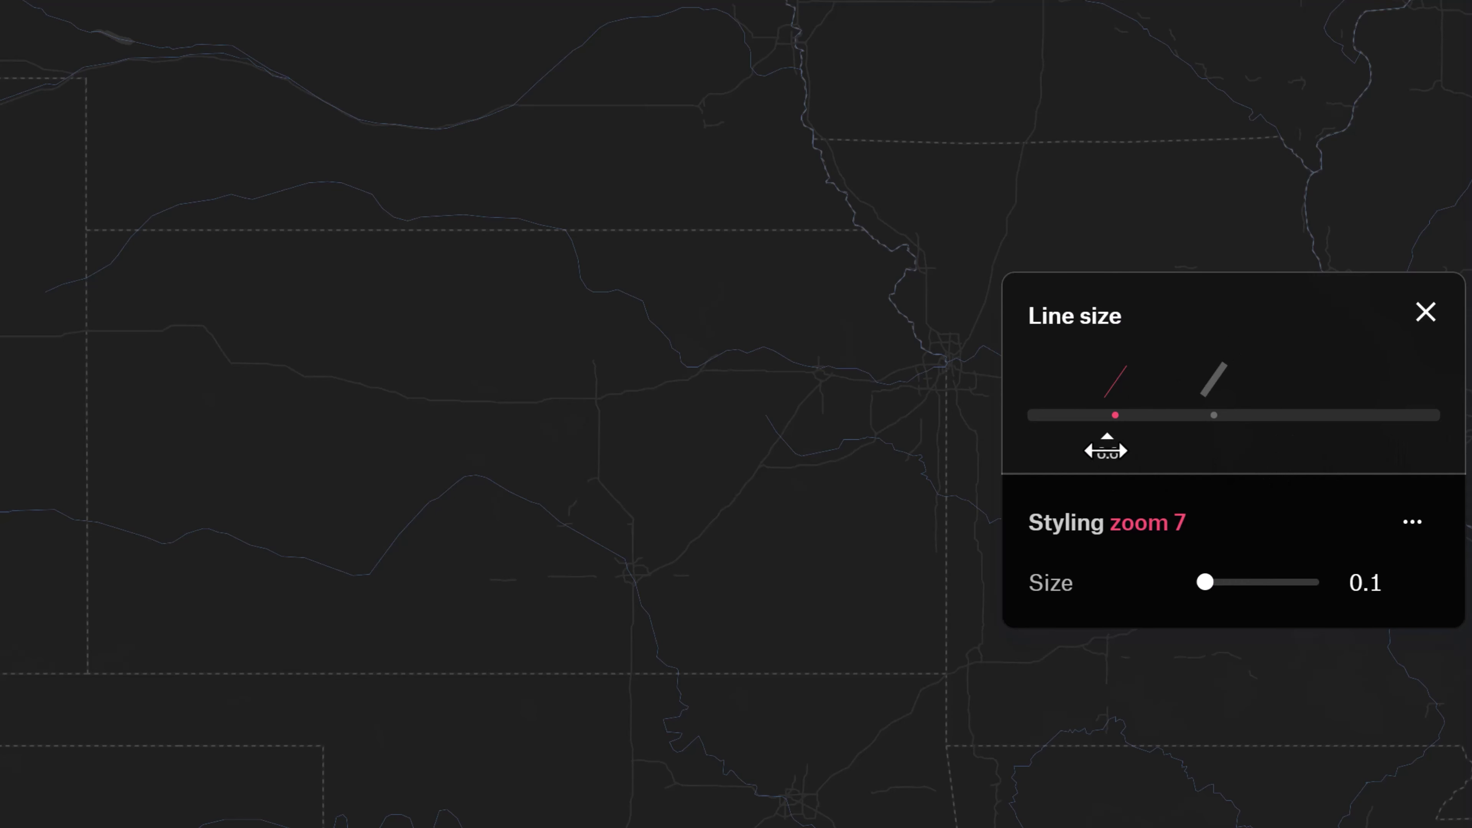
mouse_move(1106, 450)
left_mouse_down()
mouse_move(1176, 447)
mouse_move(1017, 456)
mouse_move(1360, 436)
mouse_move(1066, 443)
left_mouse_up()
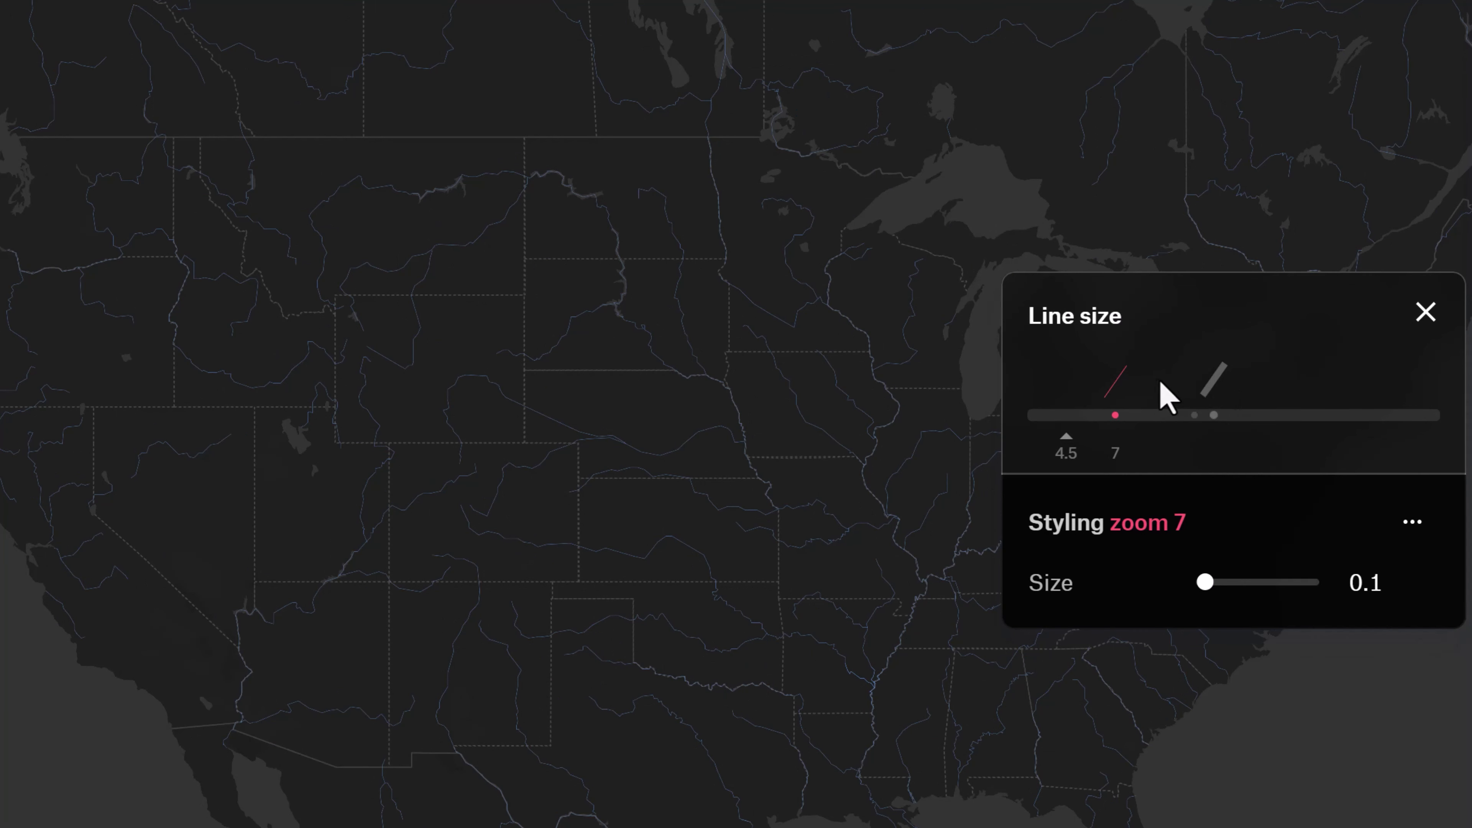
left_click(1113, 377)
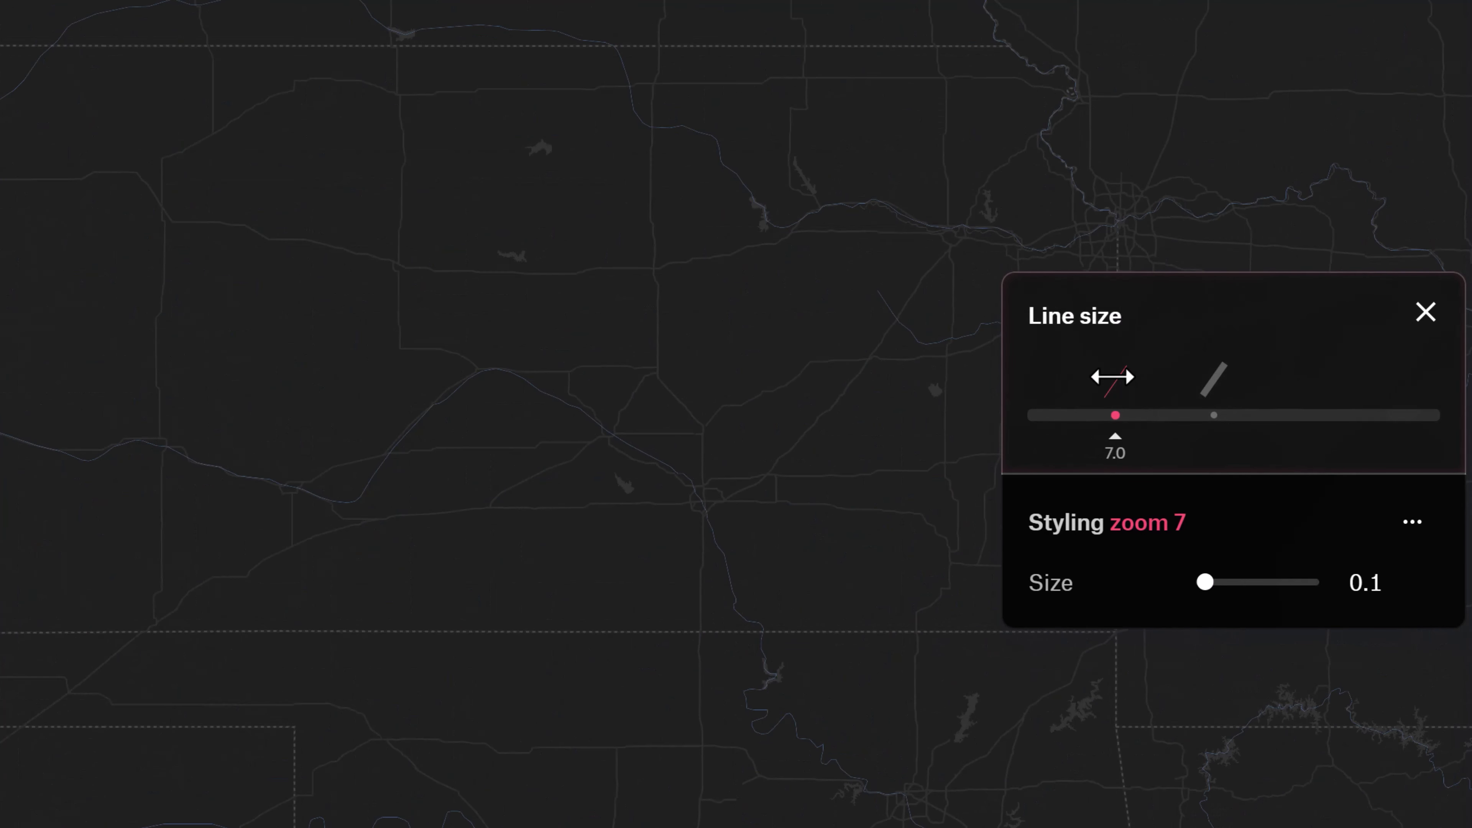
left_click(1216, 375)
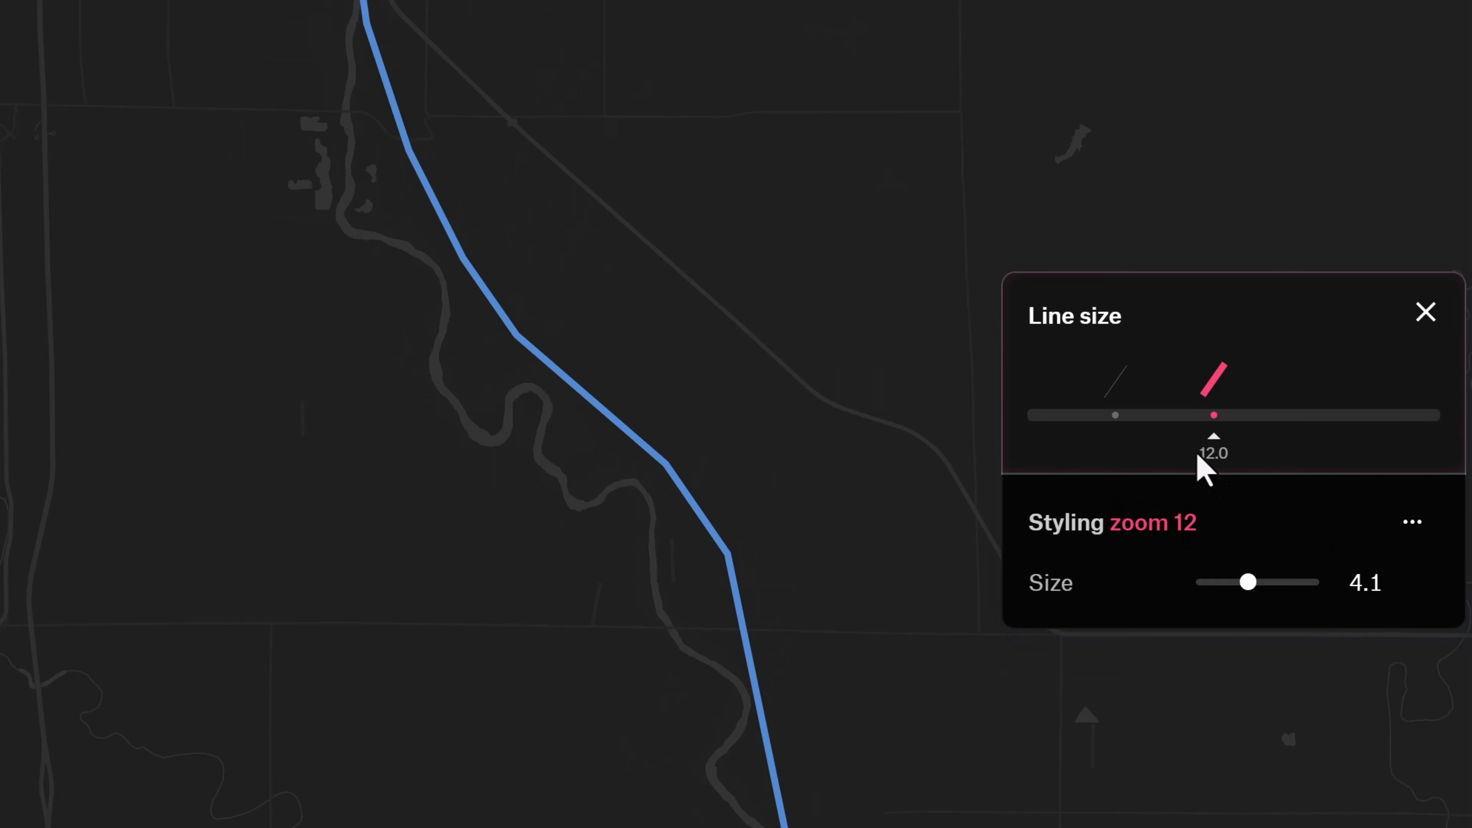
left_click(1117, 375)
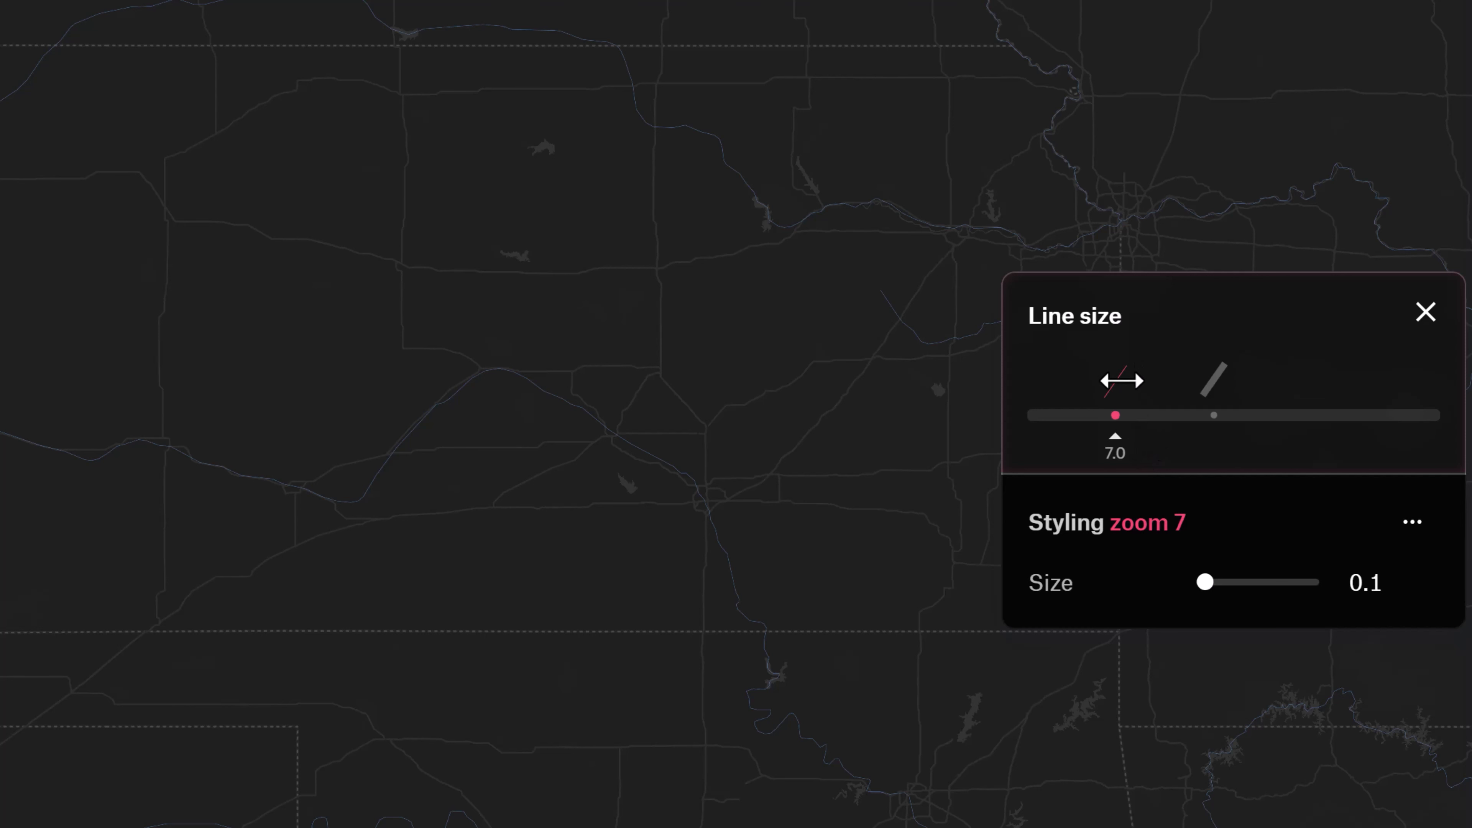
Move the Rivers line size stops to zoom 3 and zoom 11, and preview the map near both levels.
left_click_drag(1115, 384, 1024, 390)
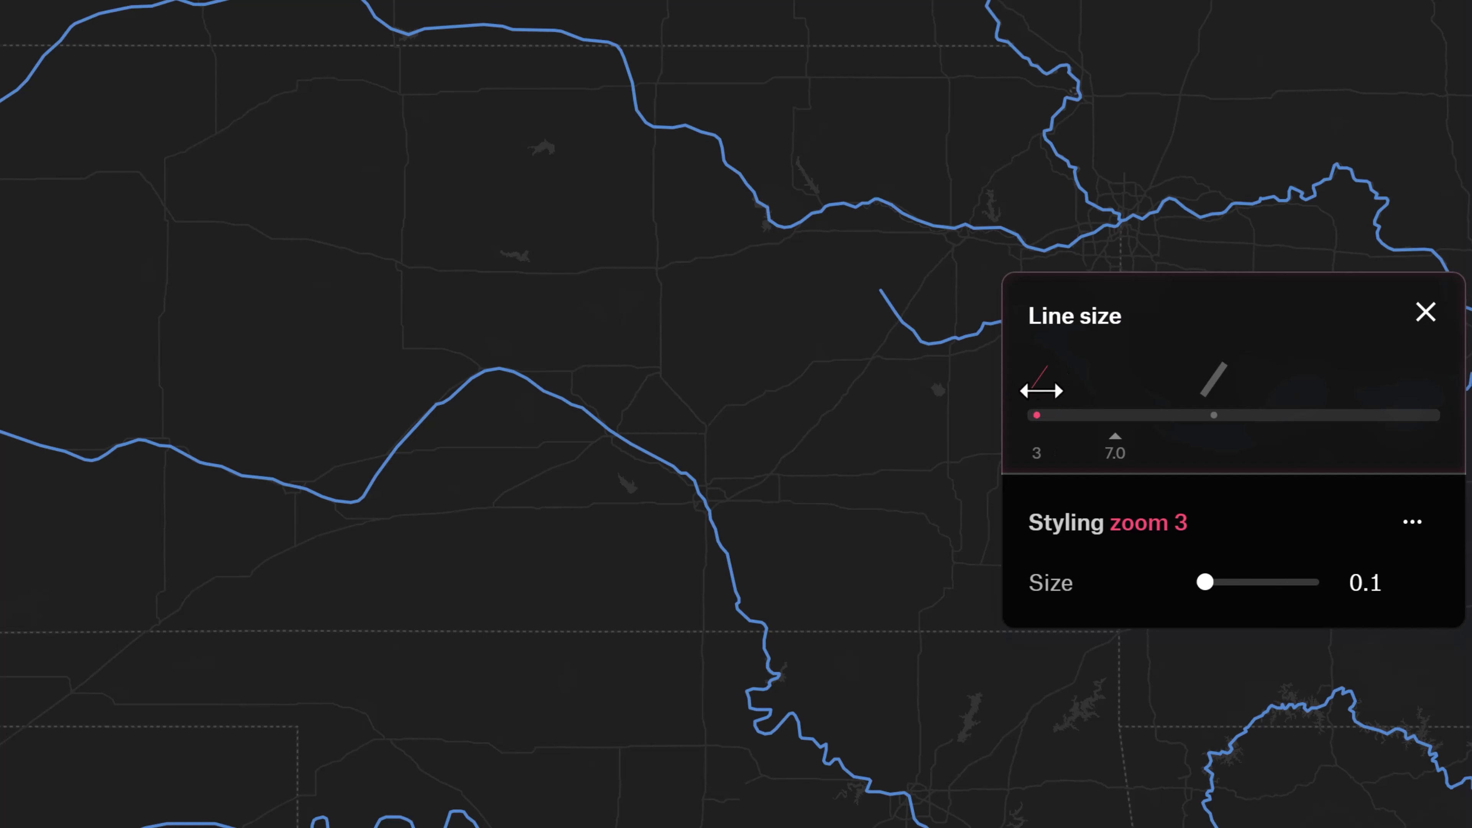
left_click_drag(1208, 389, 1196, 376)
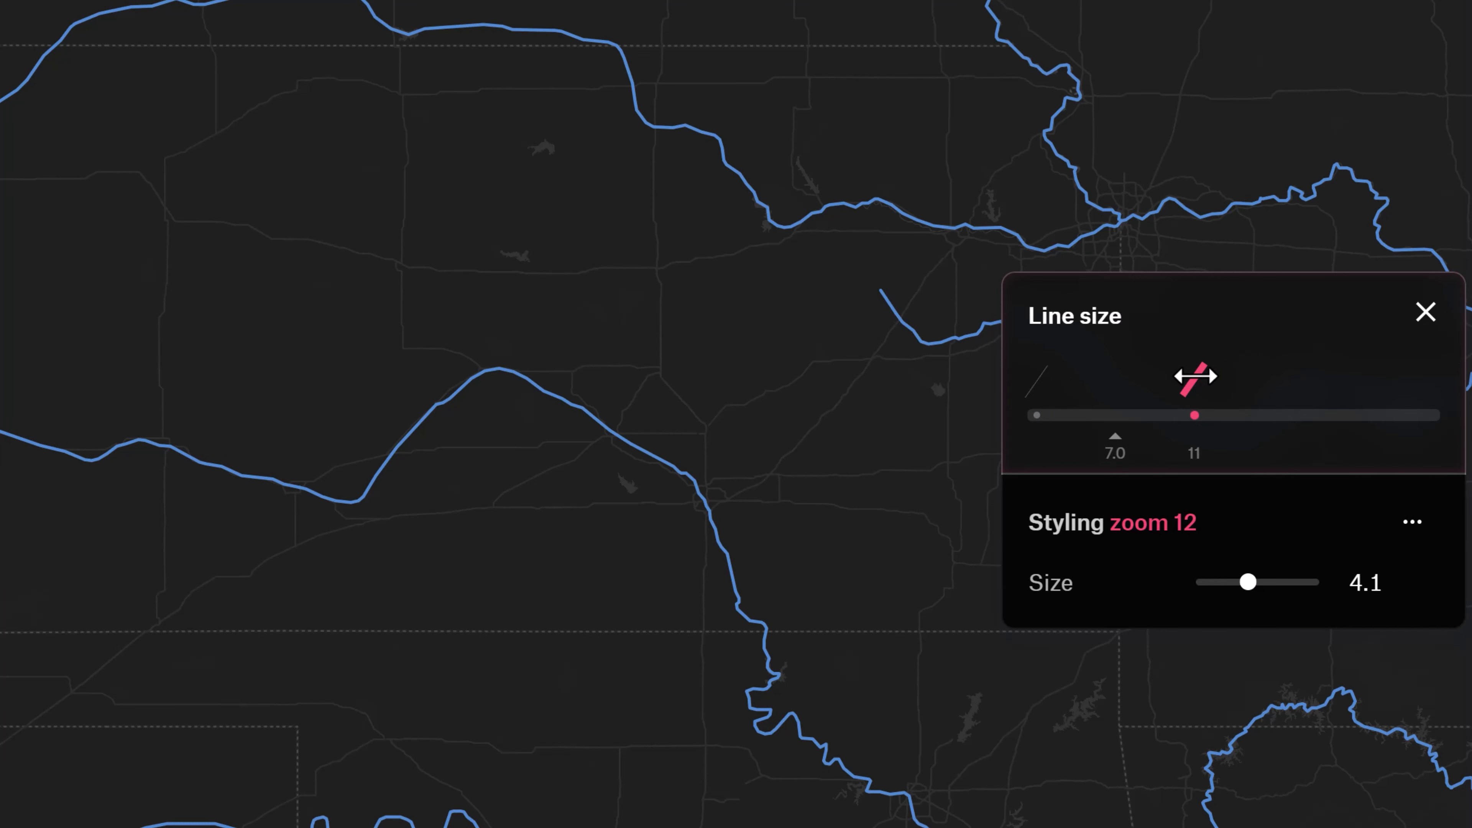
left_click_drag(1110, 438, 995, 445)
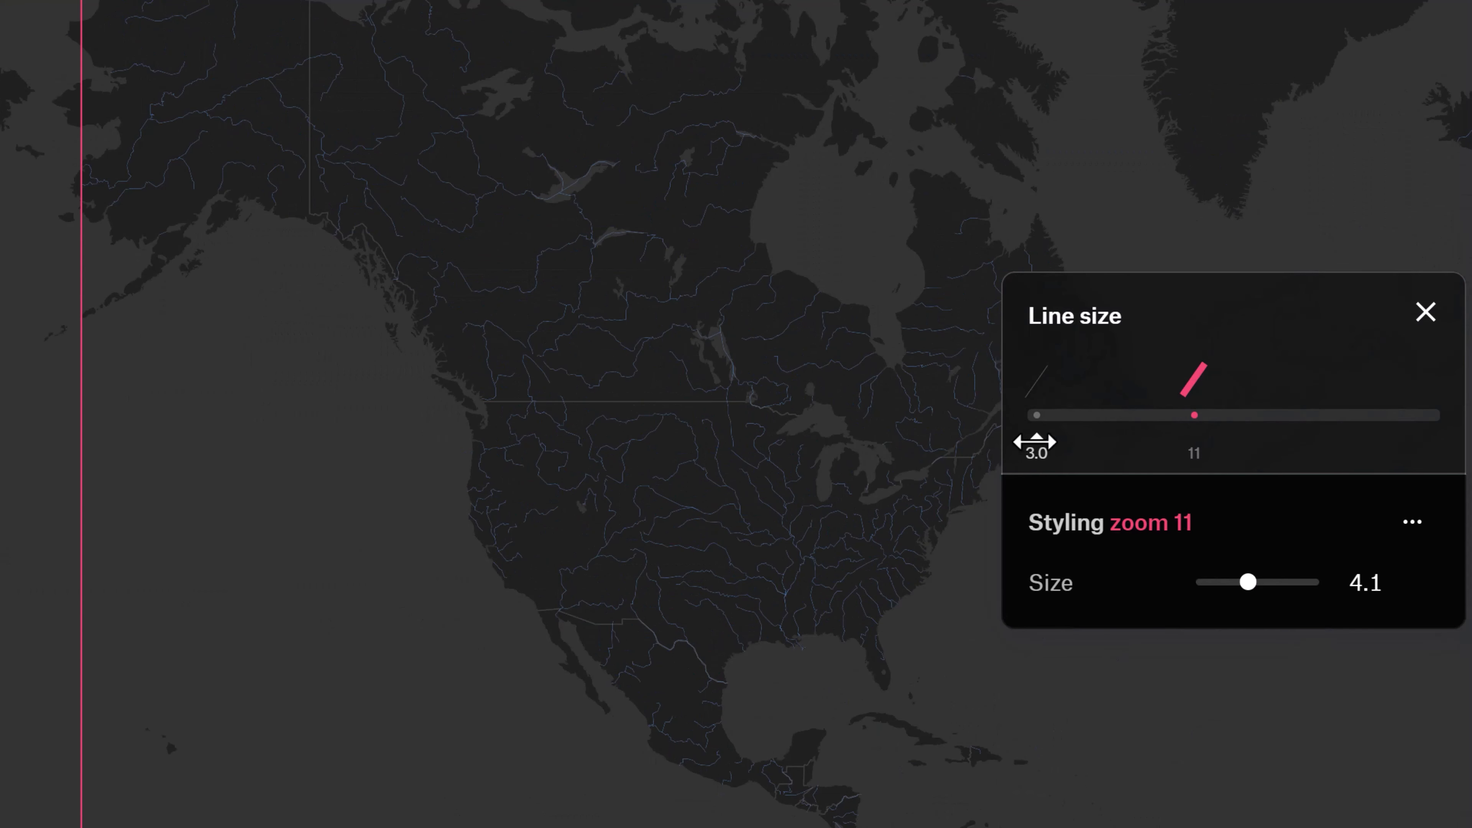
left_click(1037, 385)
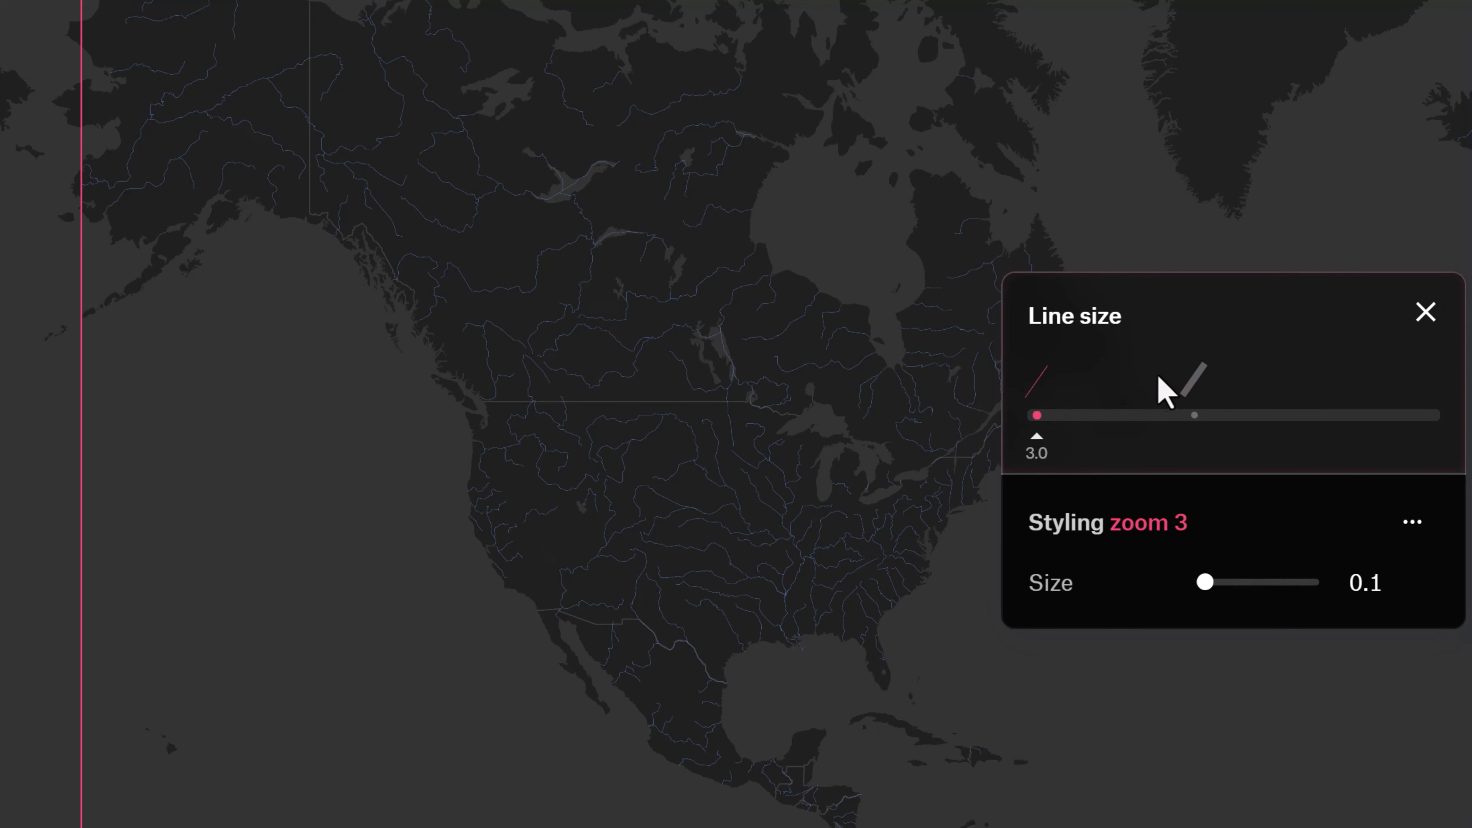
left_click(1194, 371)
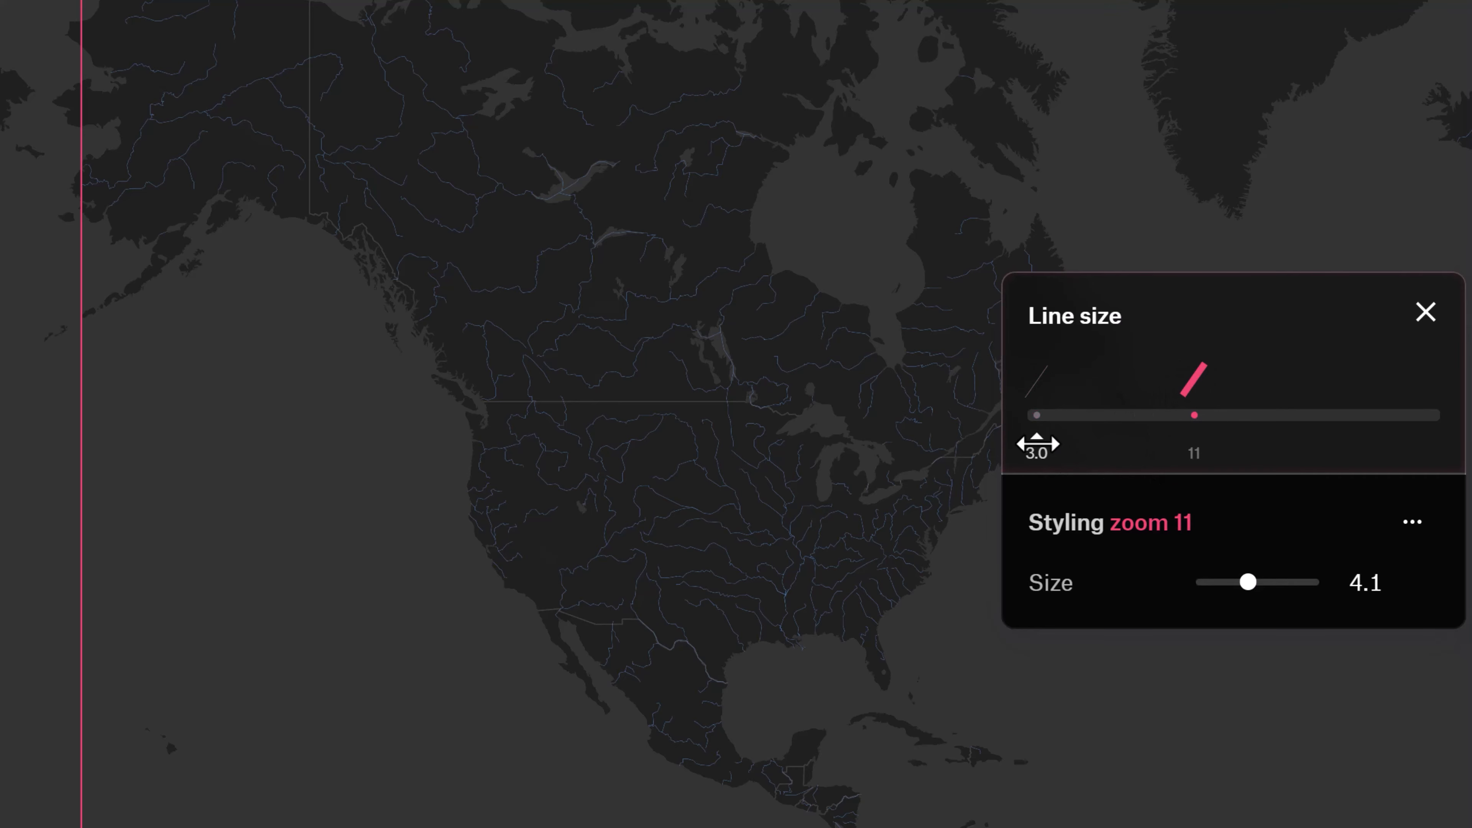
left_click_drag(1038, 443, 1193, 443)
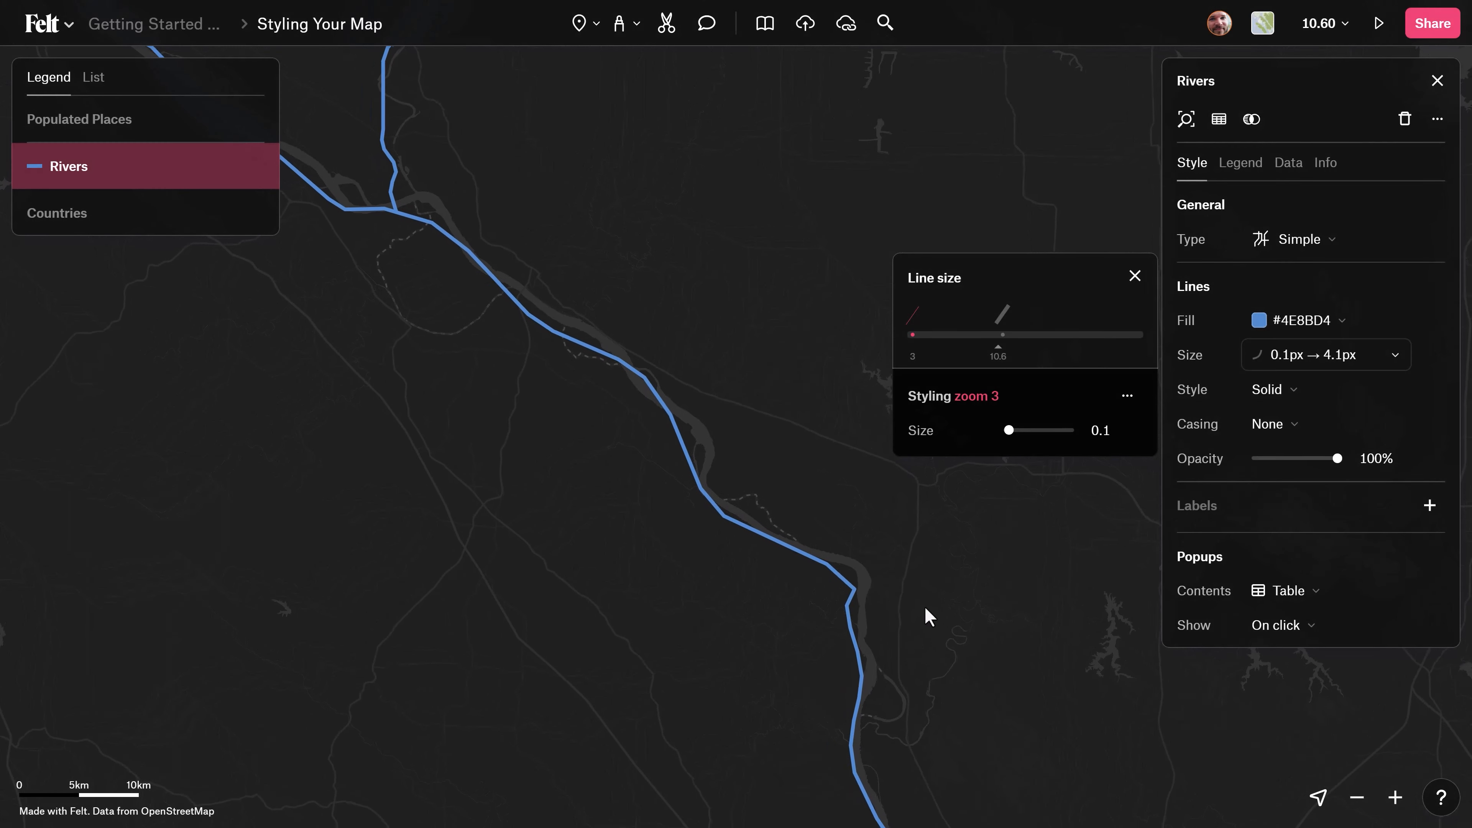
Check how the Rivers line thickness changes from a close river view out to the whole United States.
left_click_drag(853, 538, 615, 315)
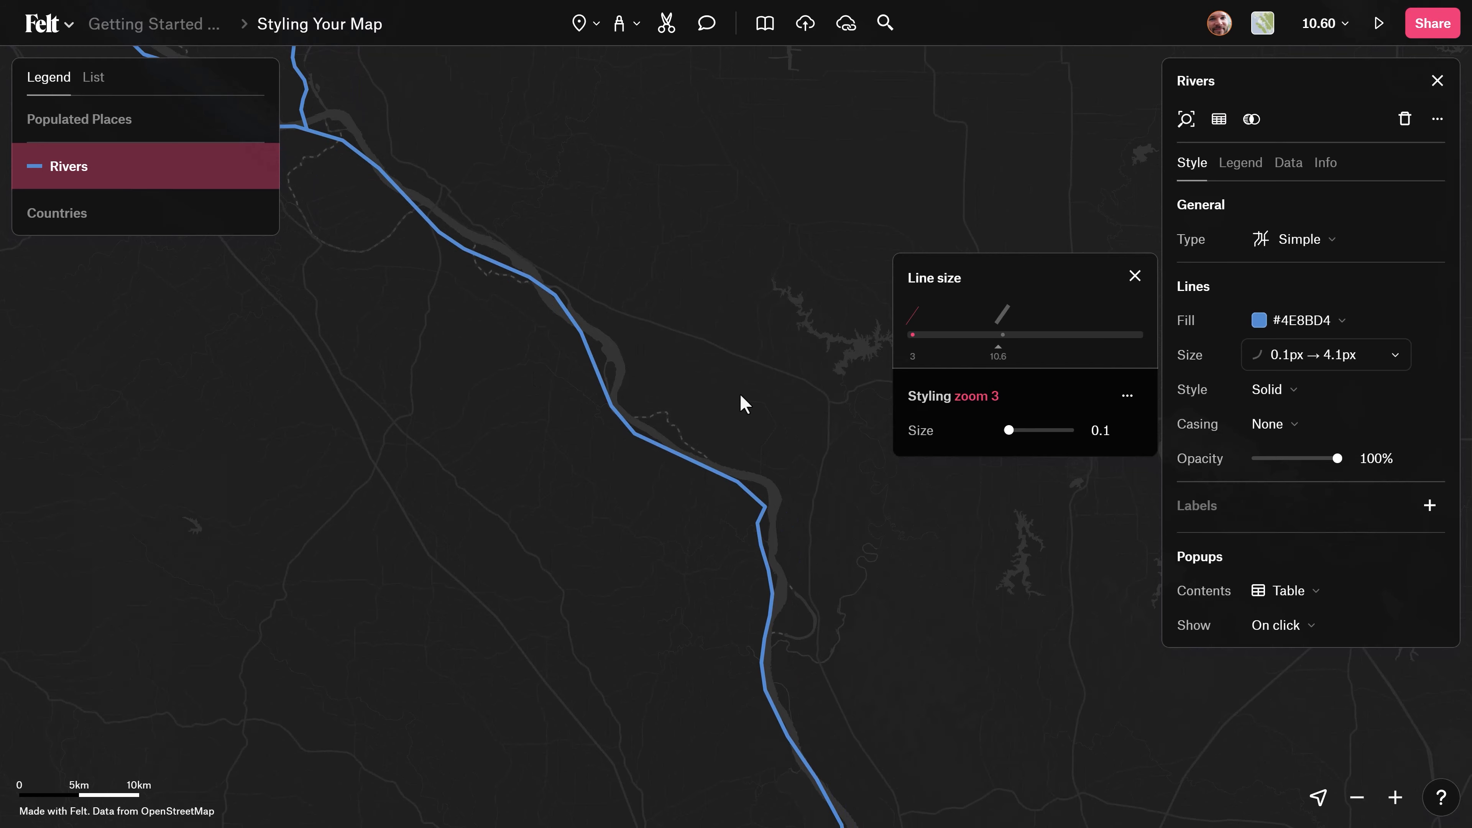
scroll(744, 404, "down", 5)
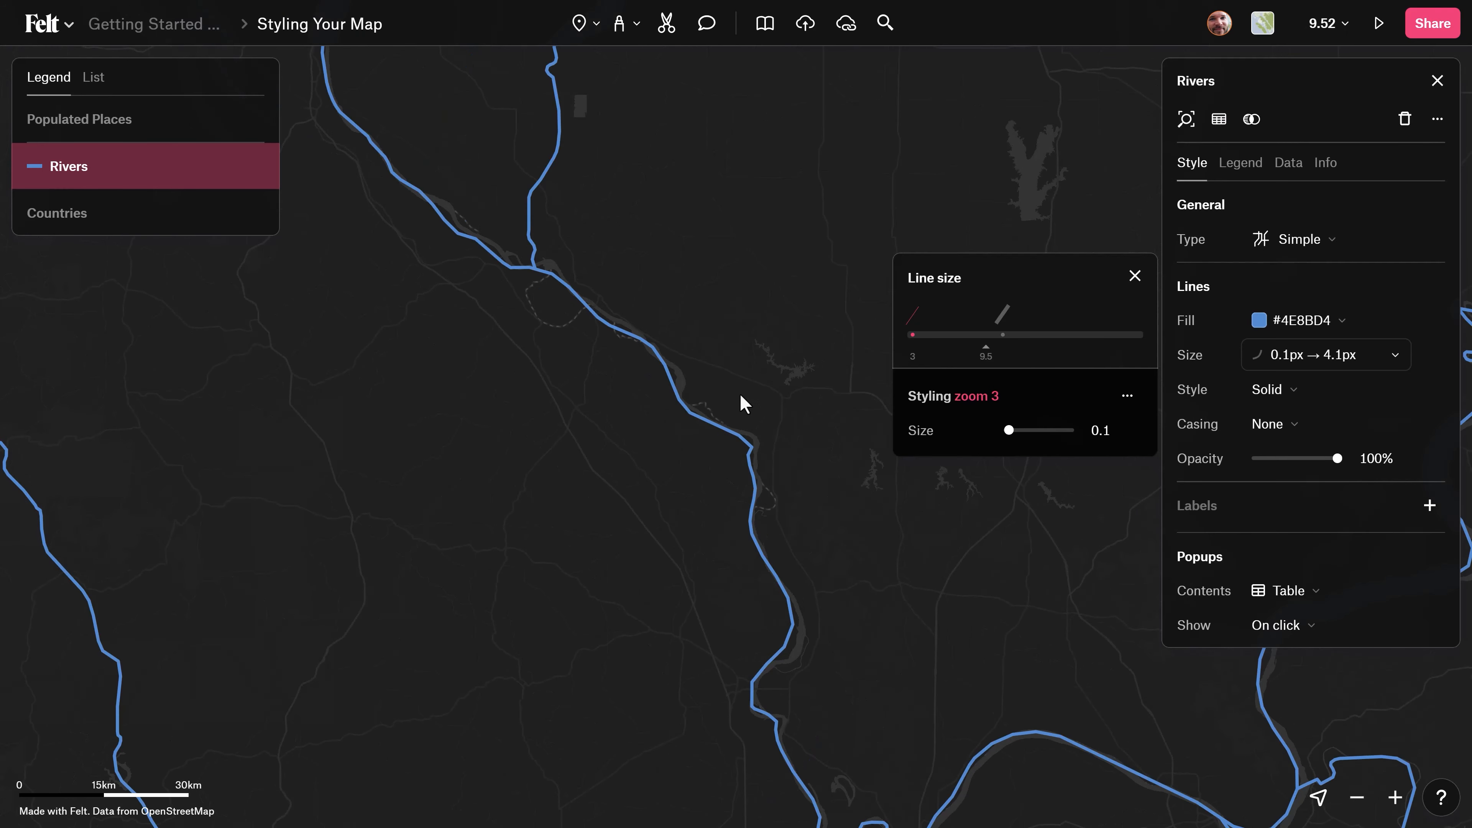
scroll(741, 396, "down", 6)
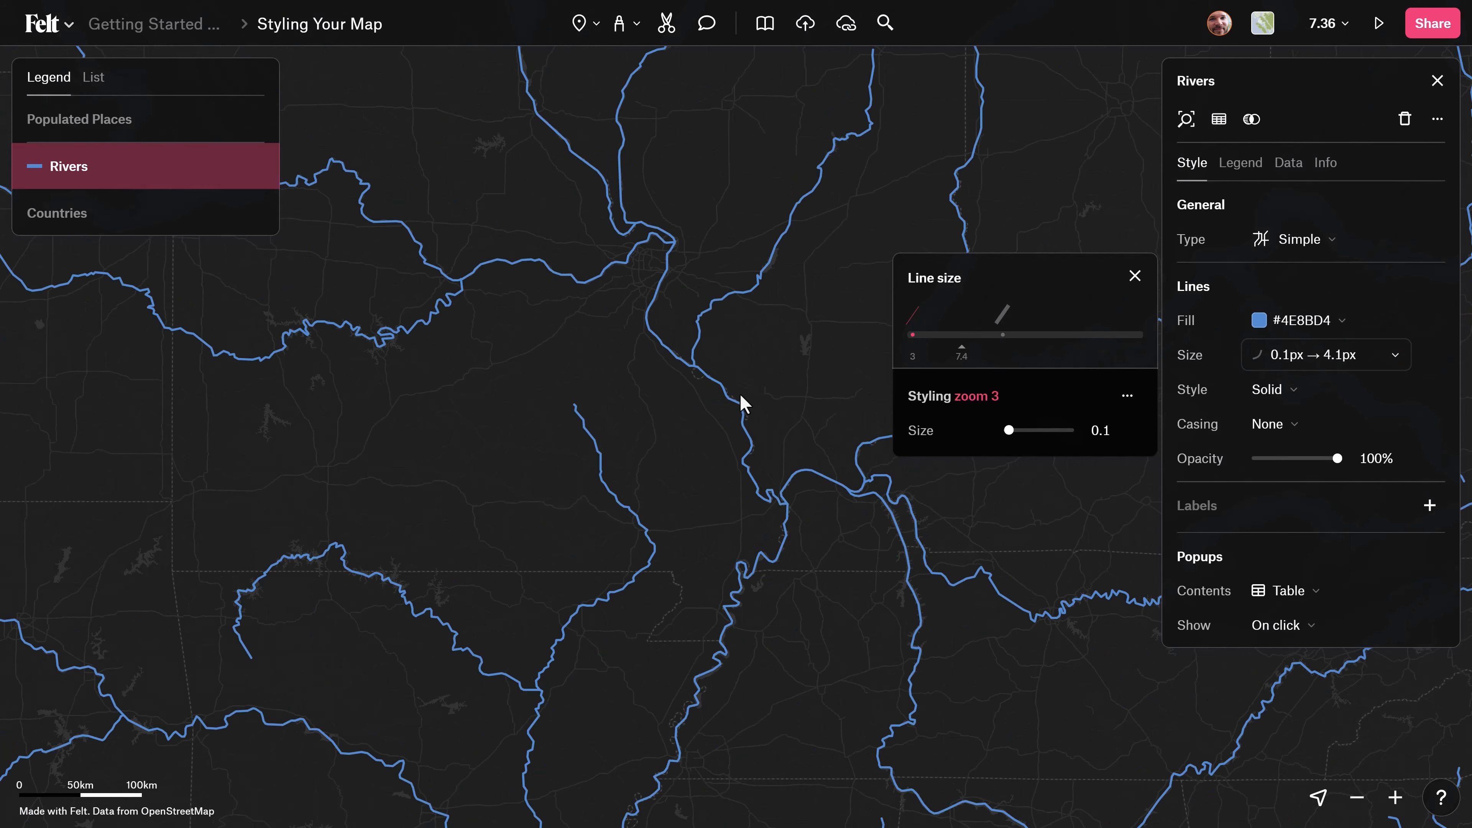
scroll(741, 396, "down", 3)
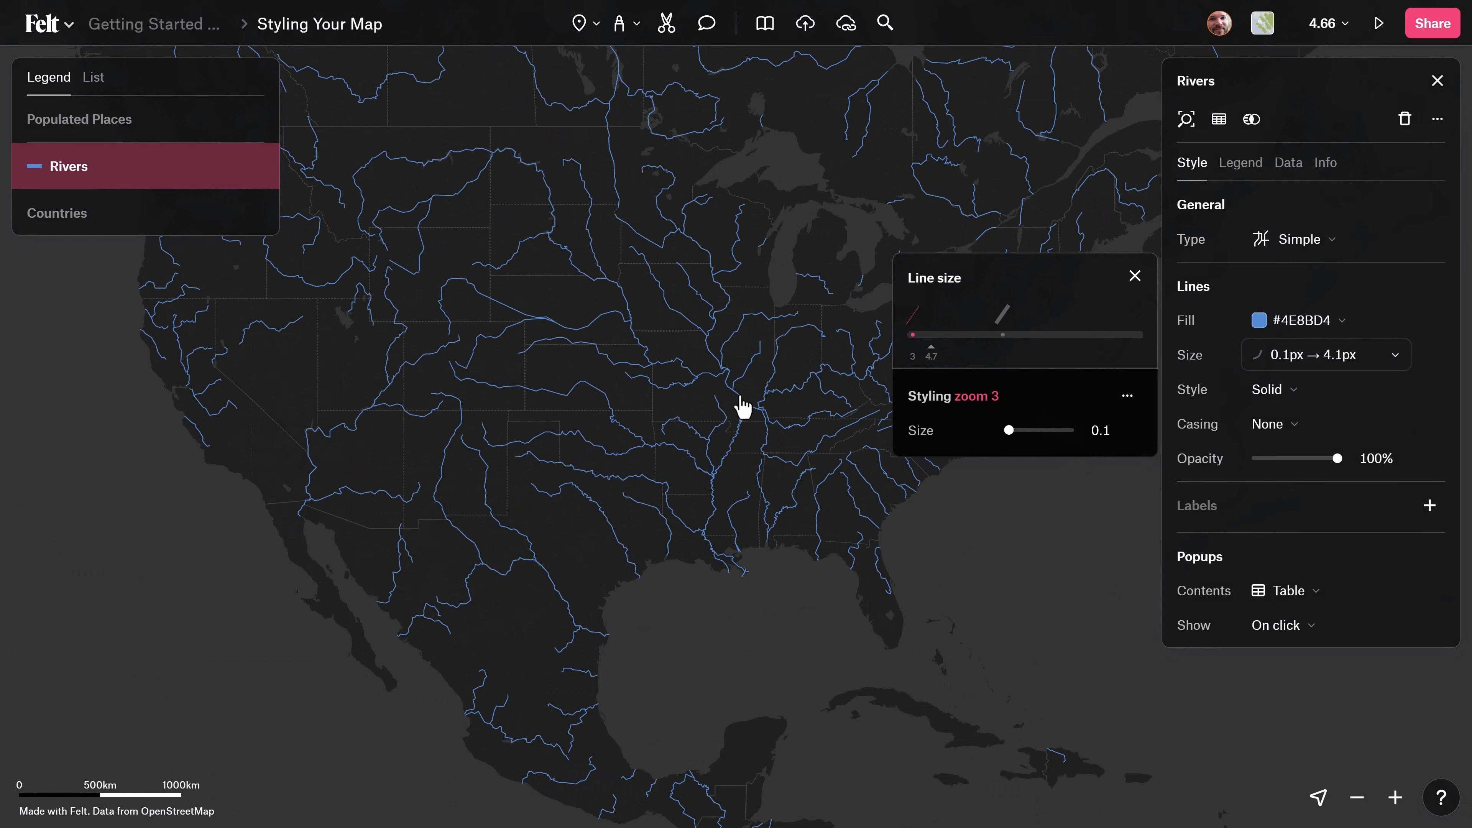
left_click_drag(498, 390, 611, 398)
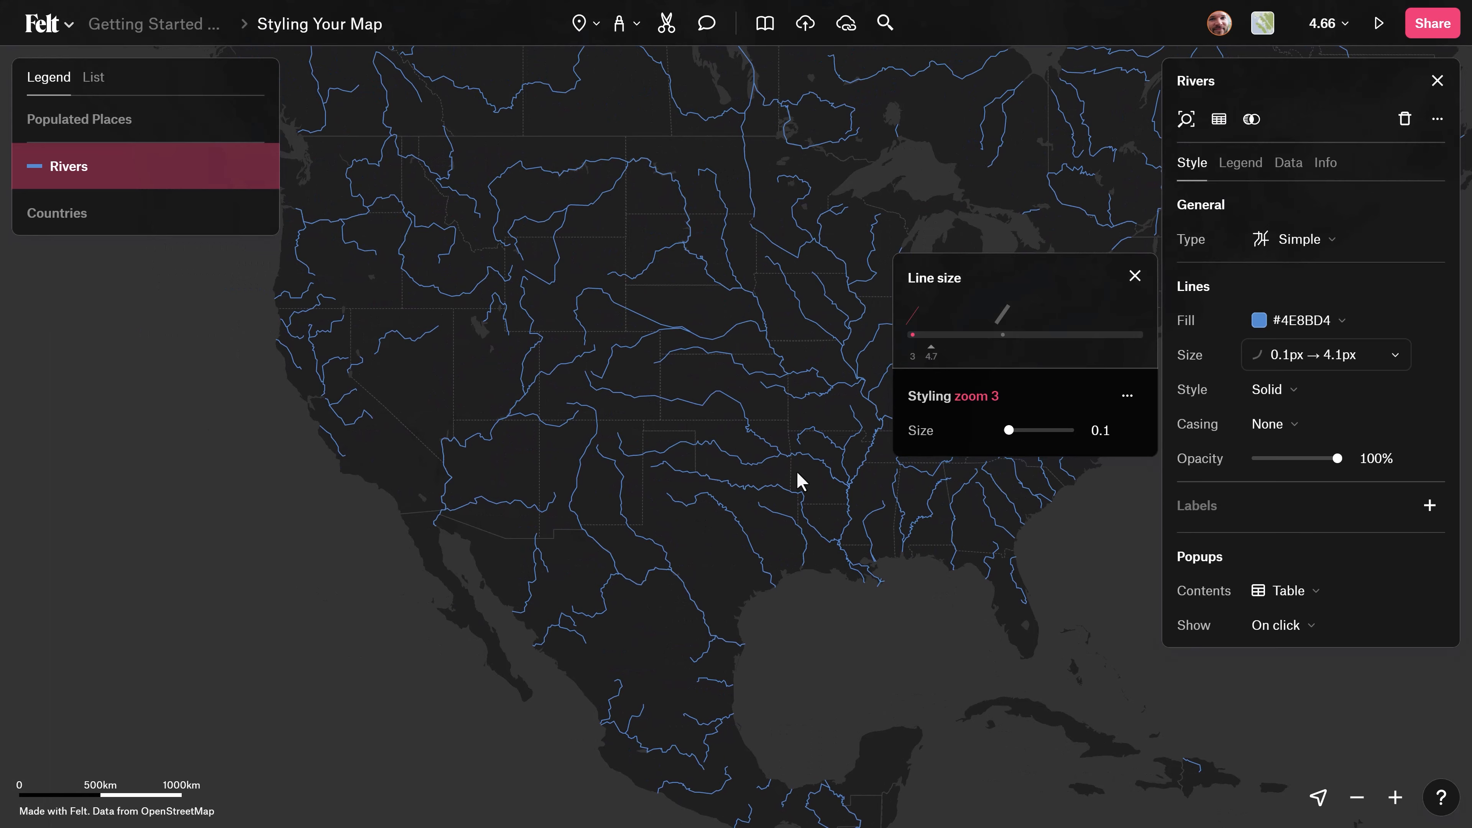
Add zoom styling to the Rivers opacity and place its stops at zoom 3 and zoom 7.
left_click_drag(797, 470, 680, 467)
scroll(683, 462, "down", 1)
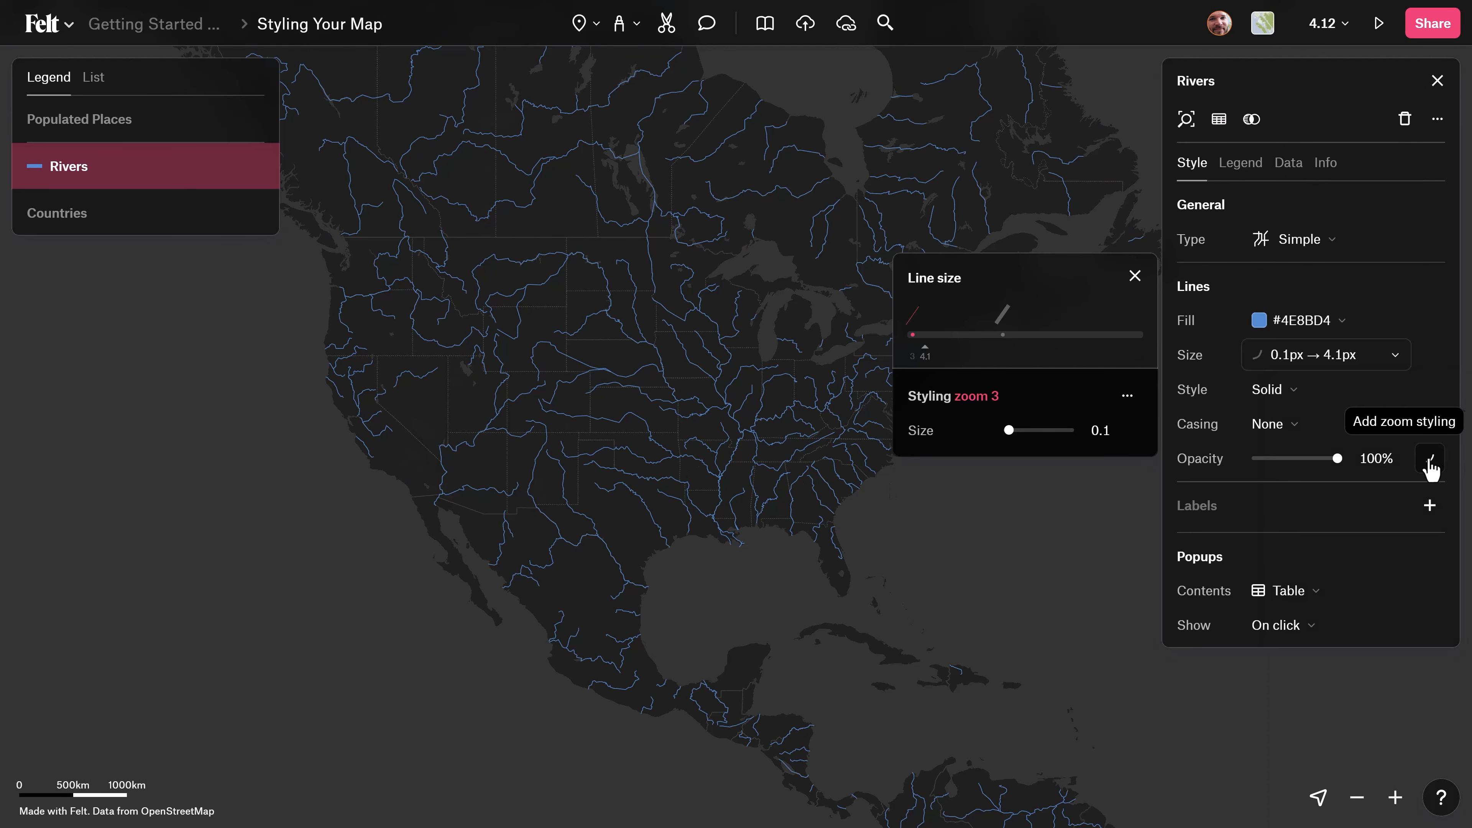
left_click(1430, 459)
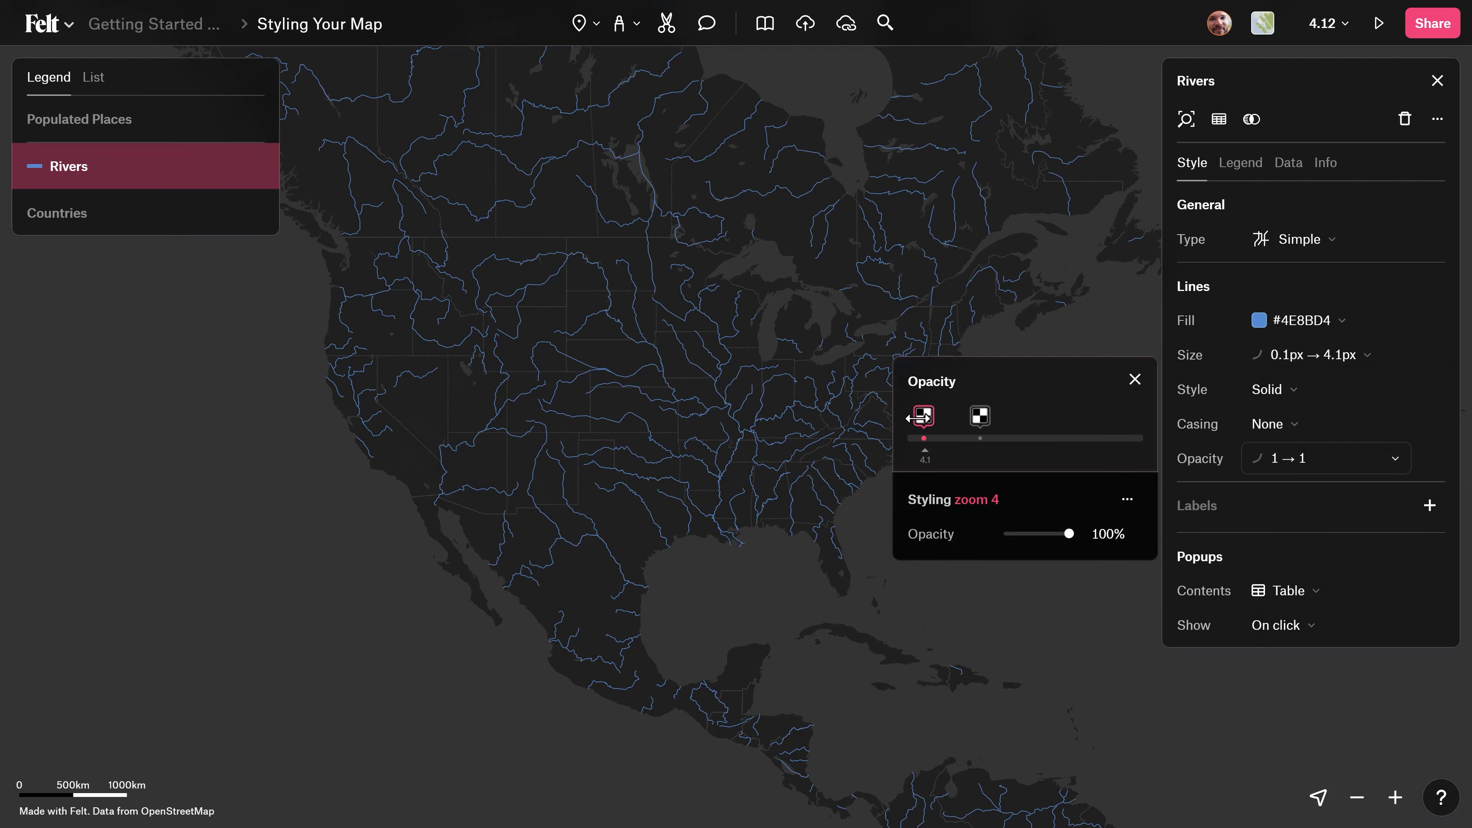
left_click_drag(919, 419, 964, 417)
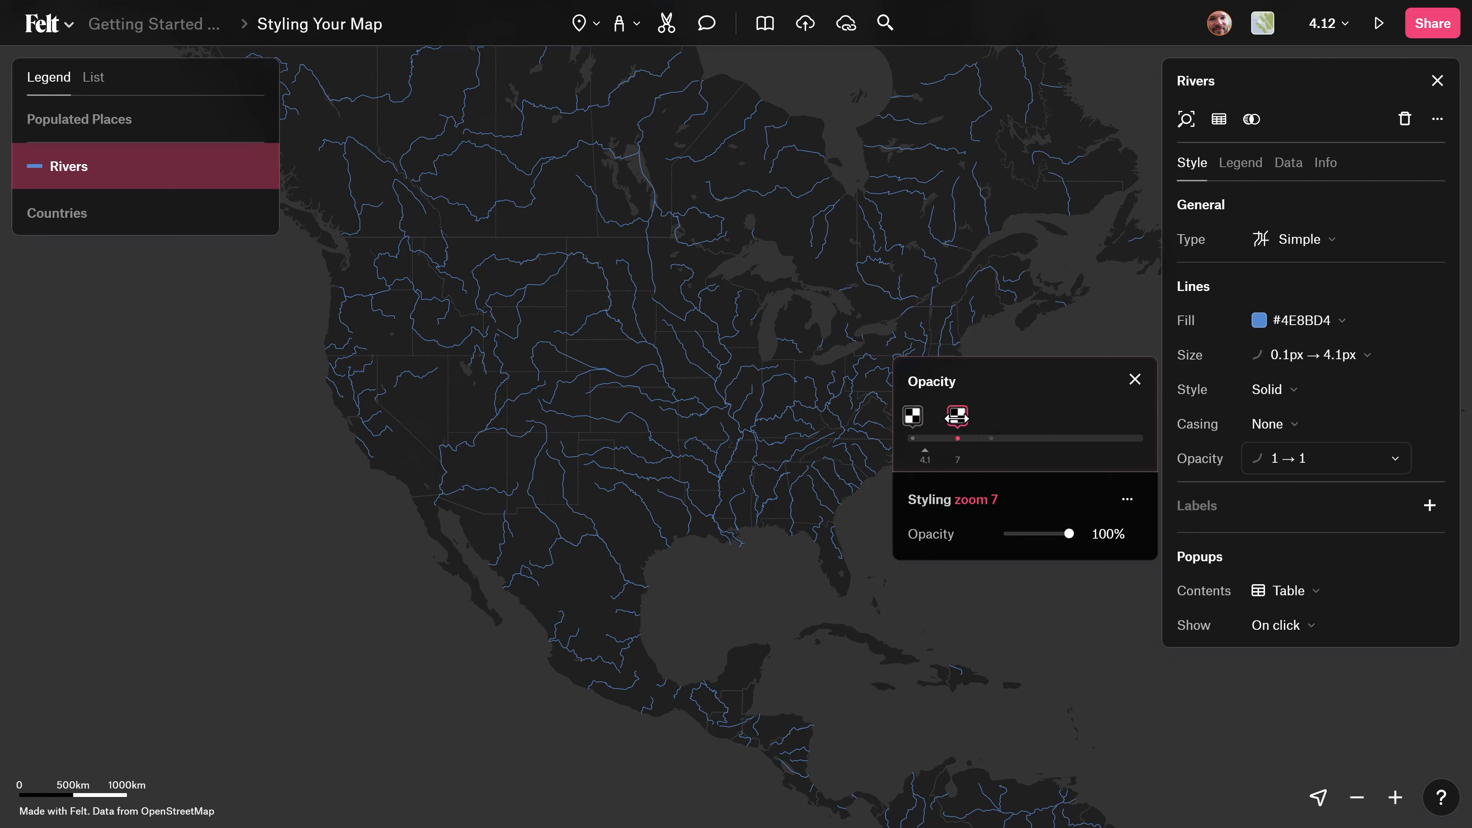
Set the Rivers opacity to 0% at the zoom 7 stop and preview the map at zoom 3.
left_click(956, 416)
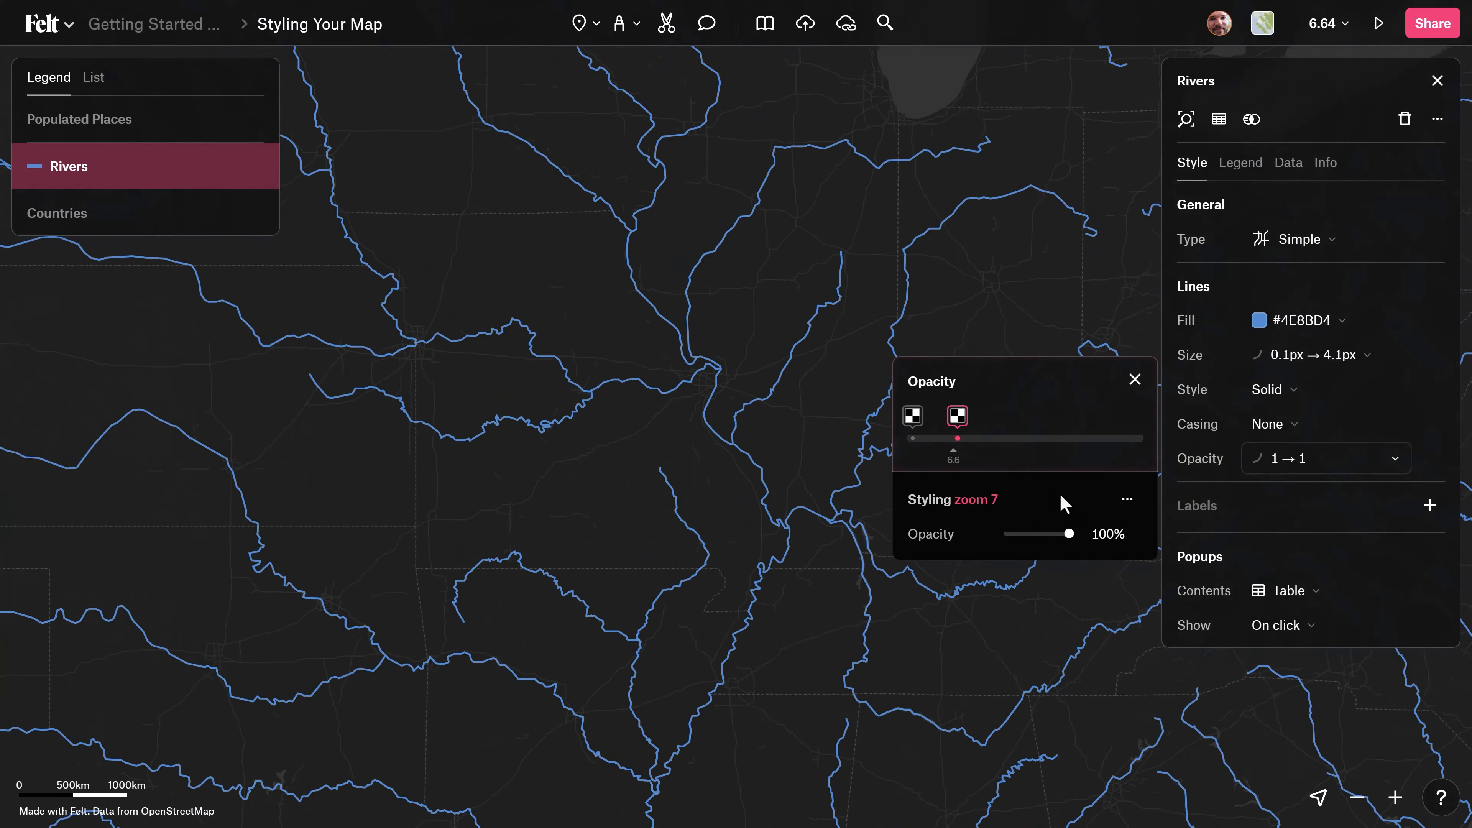
left_click(1112, 534)
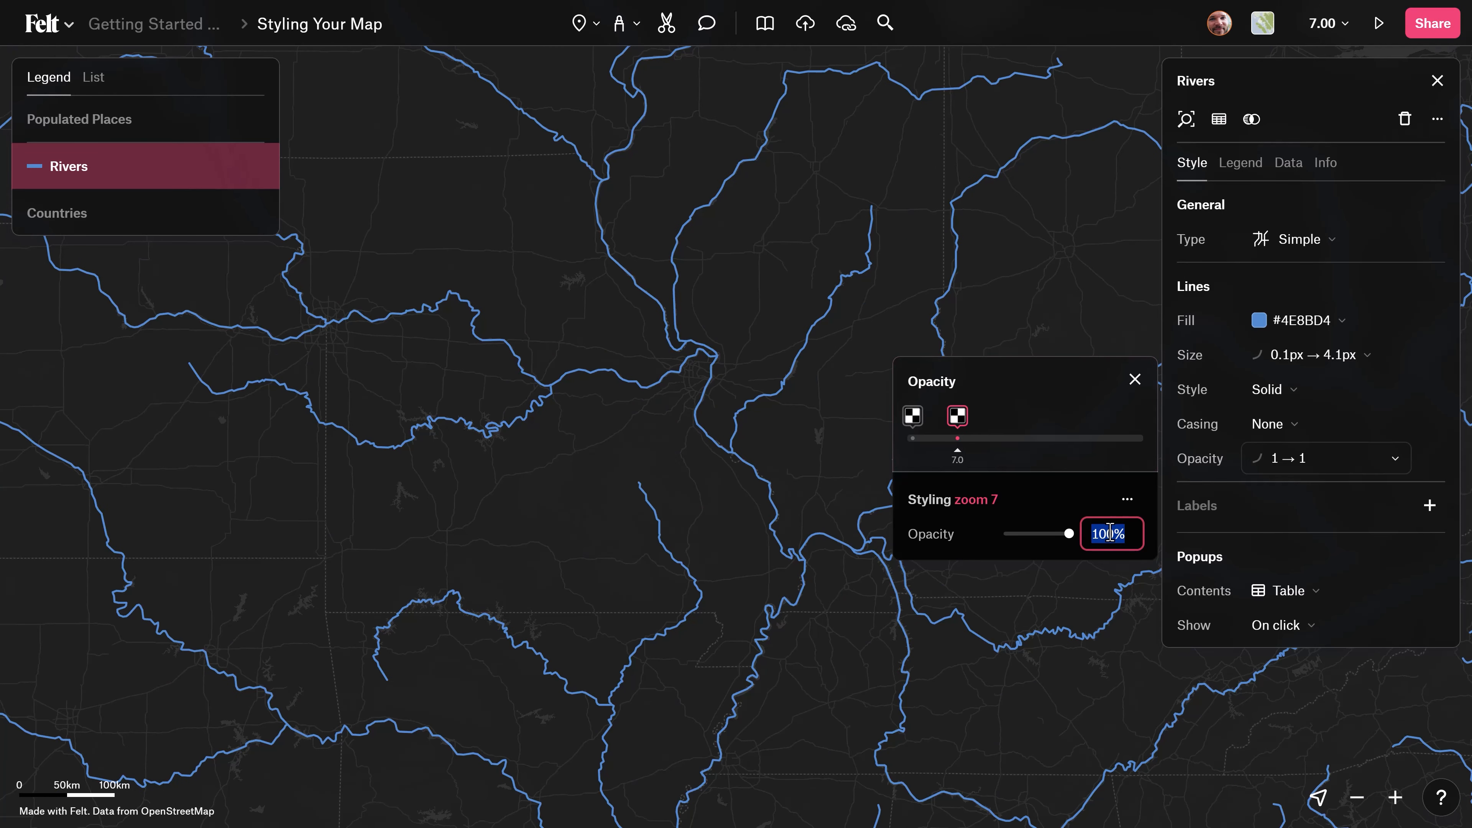
type("0")
key("Return")
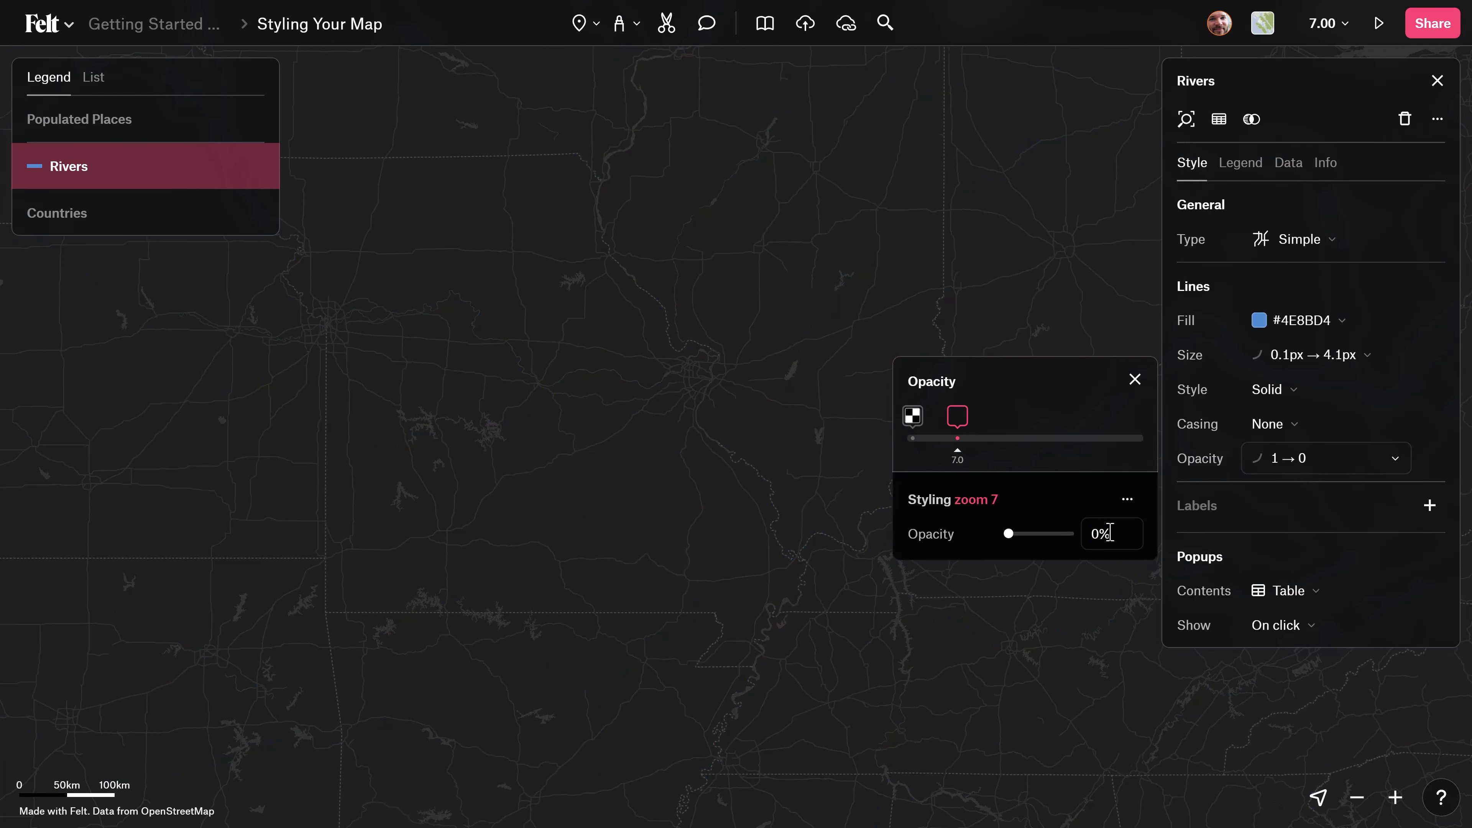
left_click(914, 419)
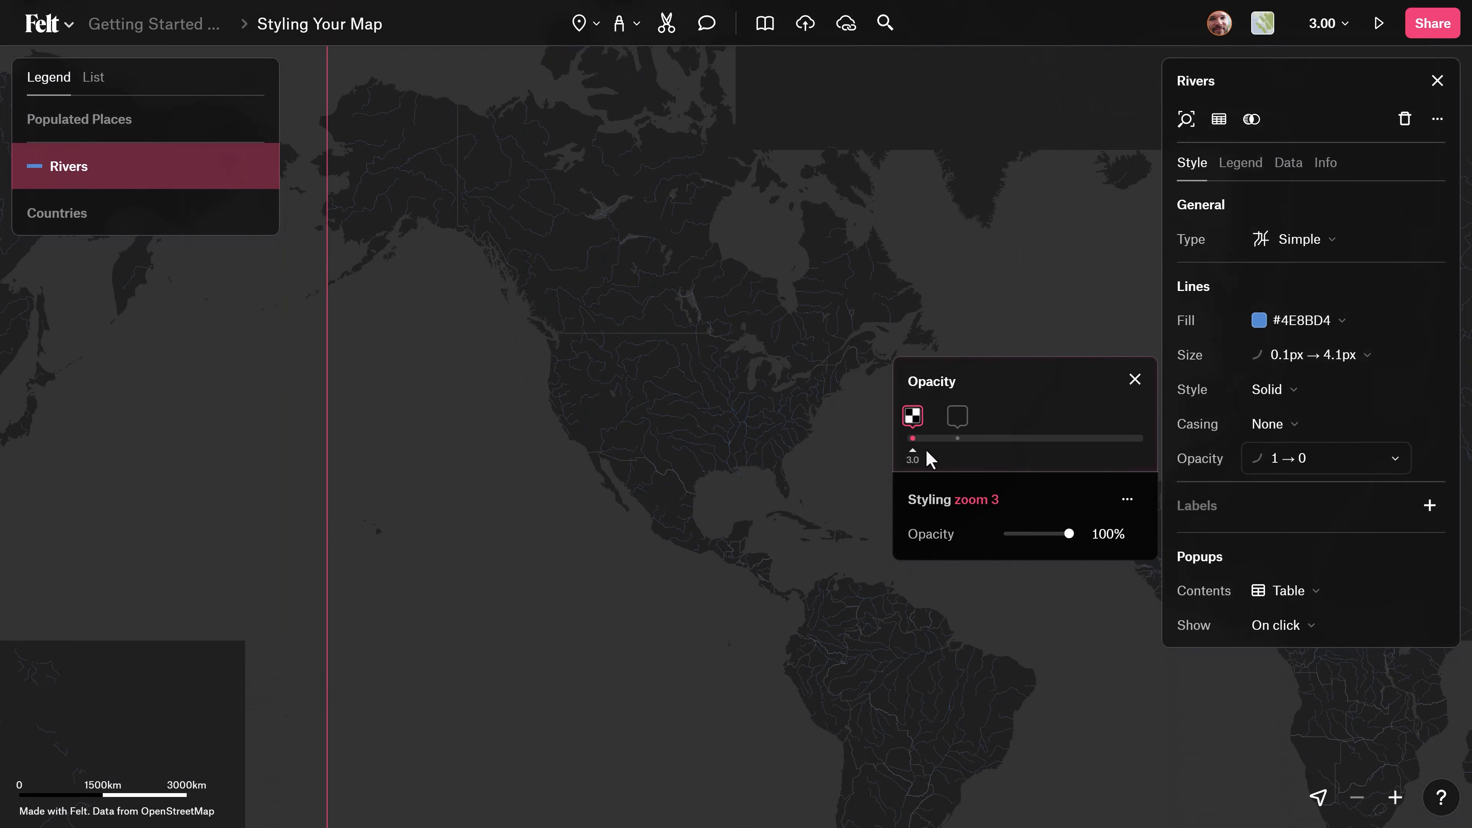
mouse_move(911, 454)
left_mouse_down()
mouse_move(971, 454)
mouse_move(920, 451)
left_mouse_up()
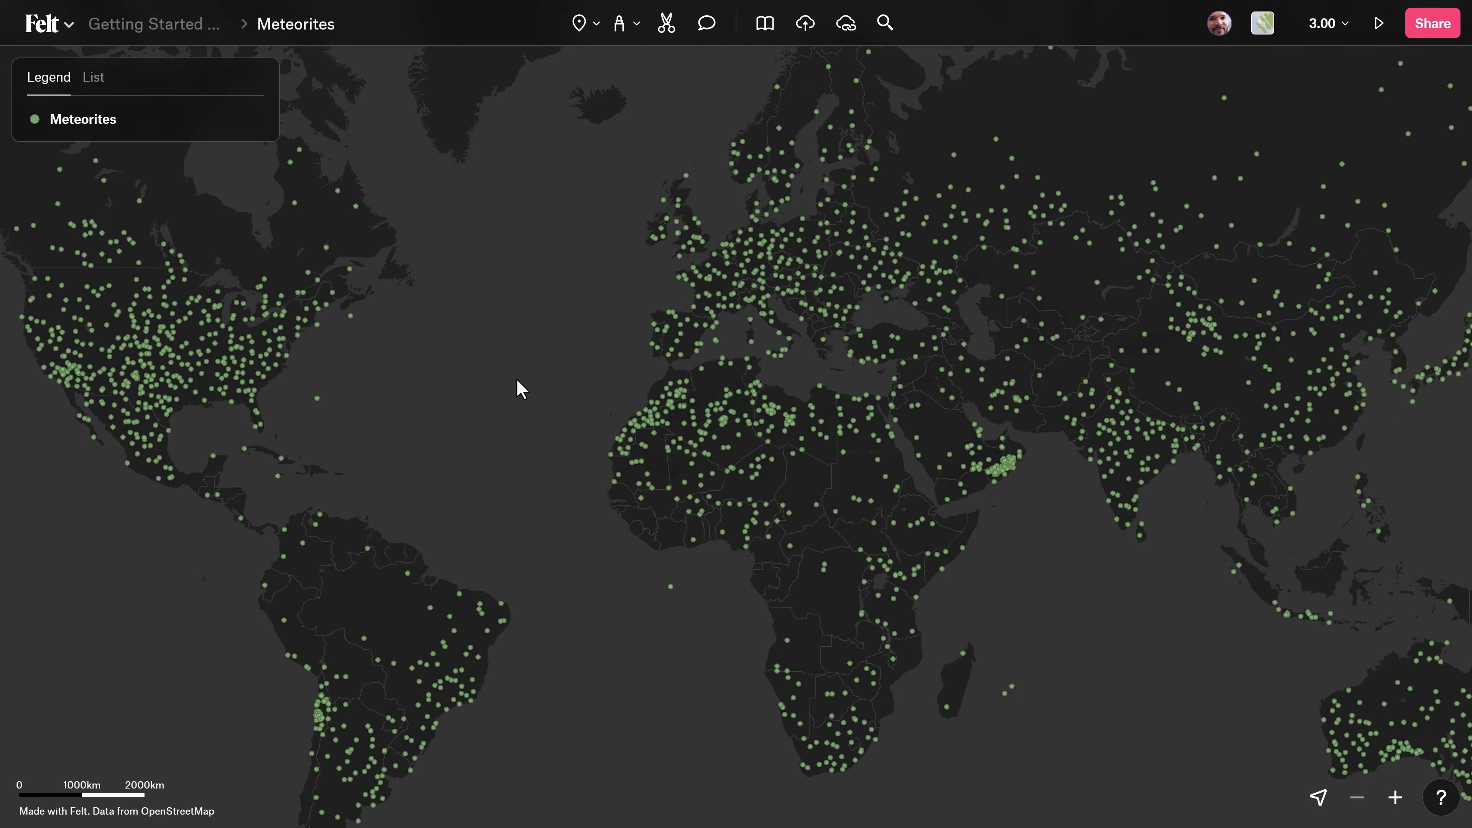
Style the Meteorites layer as a Heatmap and look through its color ramp options.
left_click(109, 134)
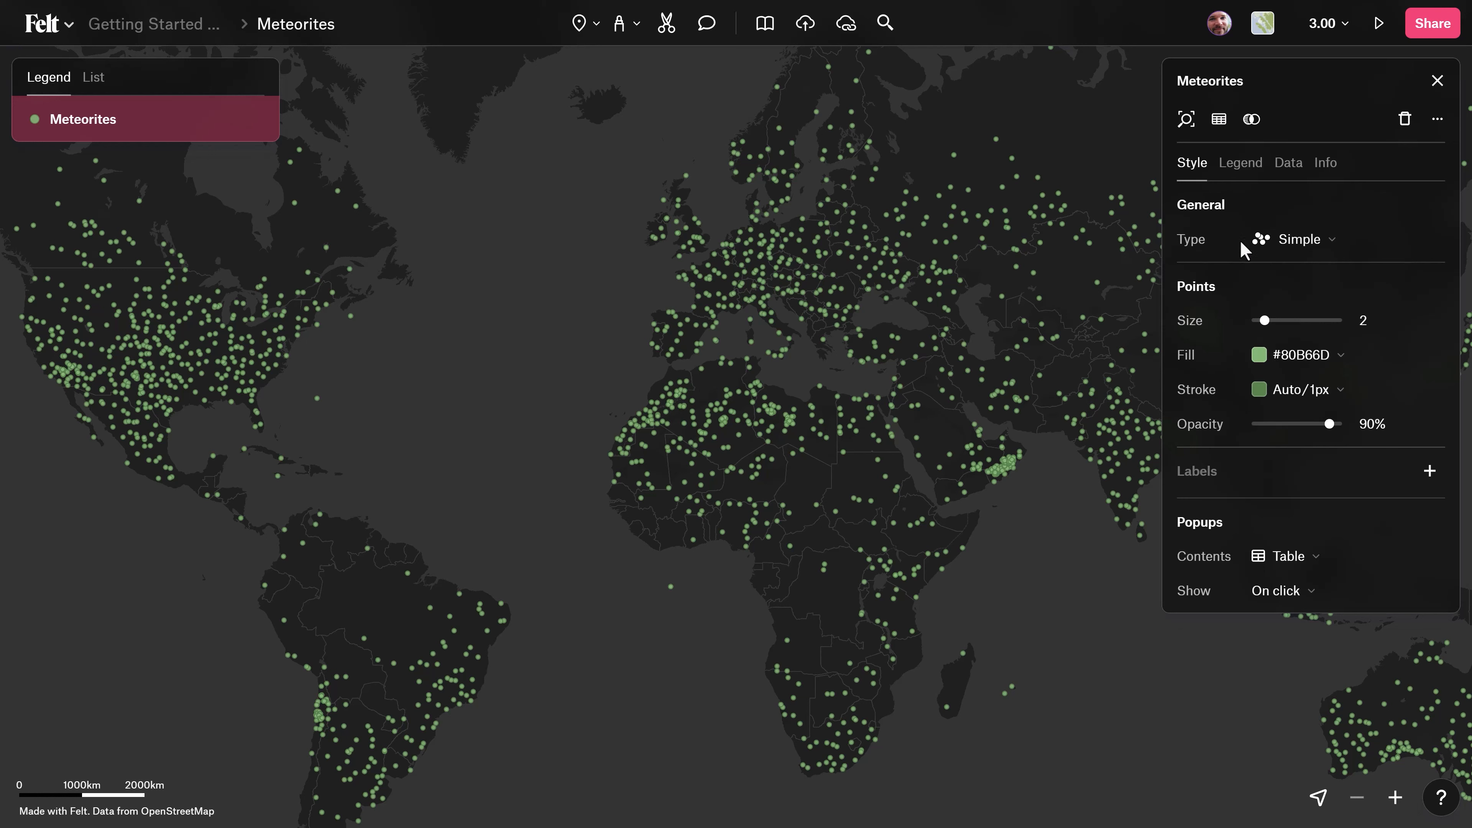
left_click(1279, 243)
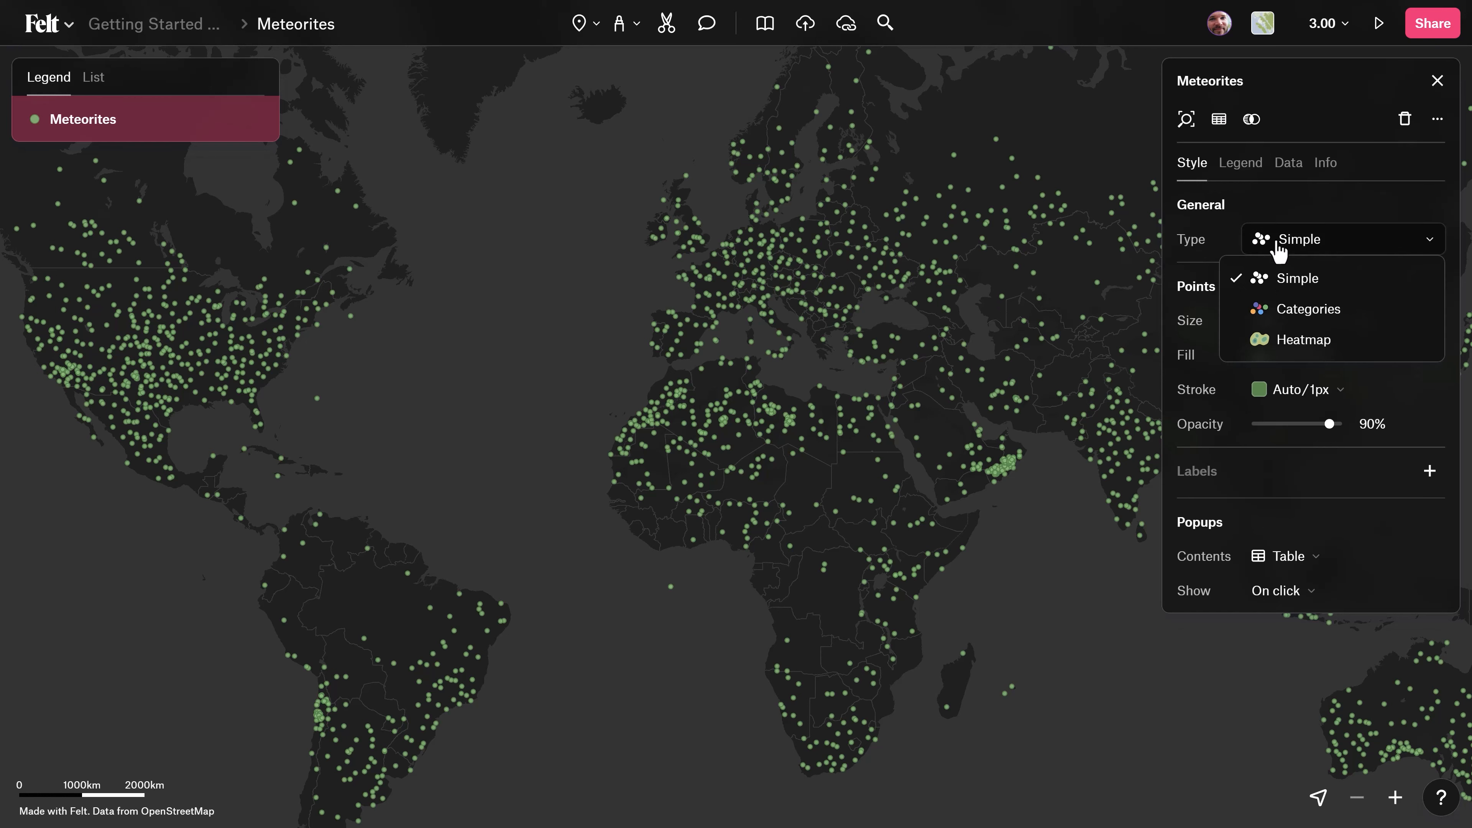
left_click(1292, 342)
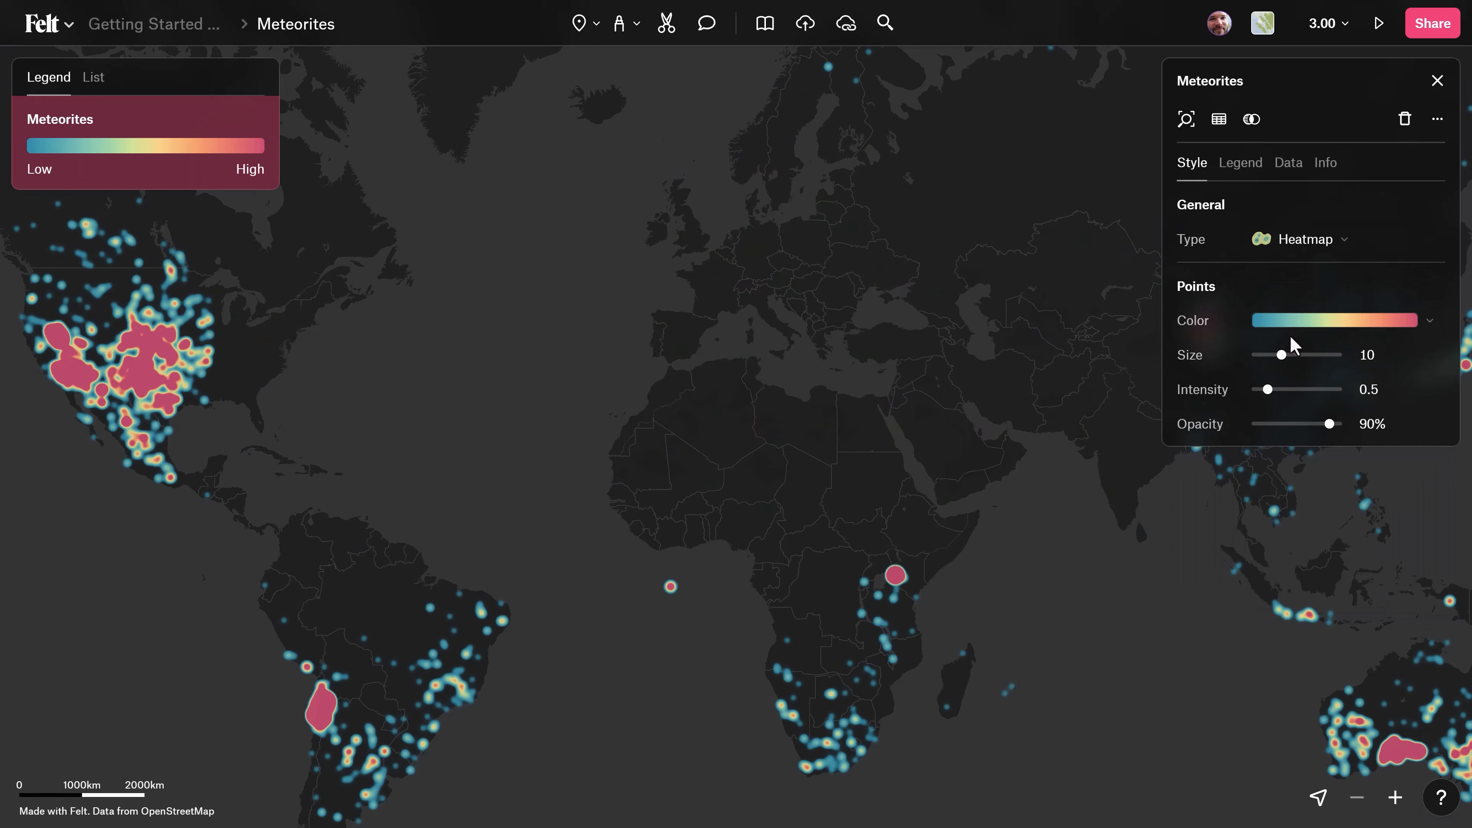
left_click(1430, 334)
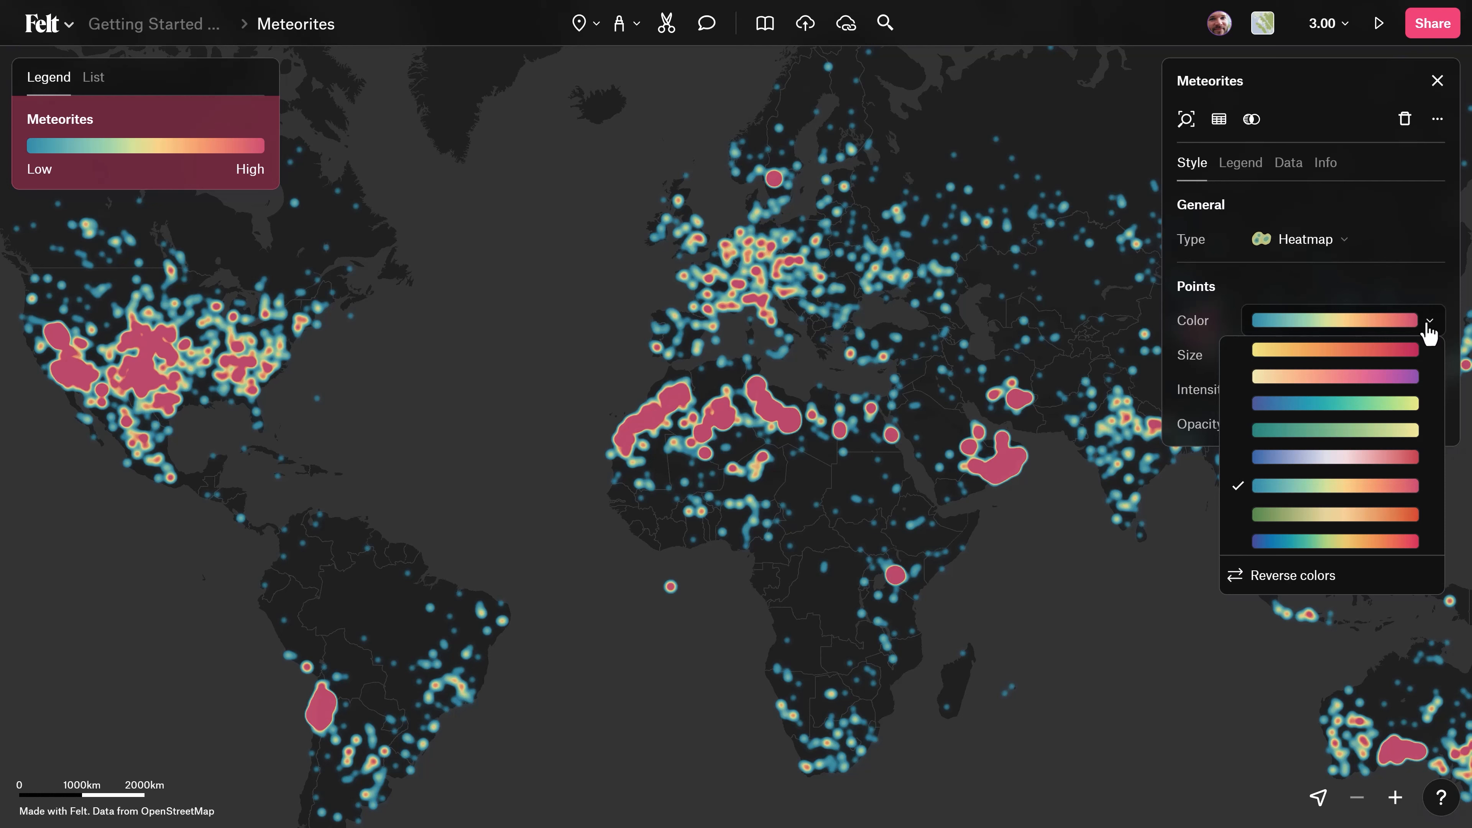
left_click(1429, 334)
left_click_drag(1279, 357, 1322, 423)
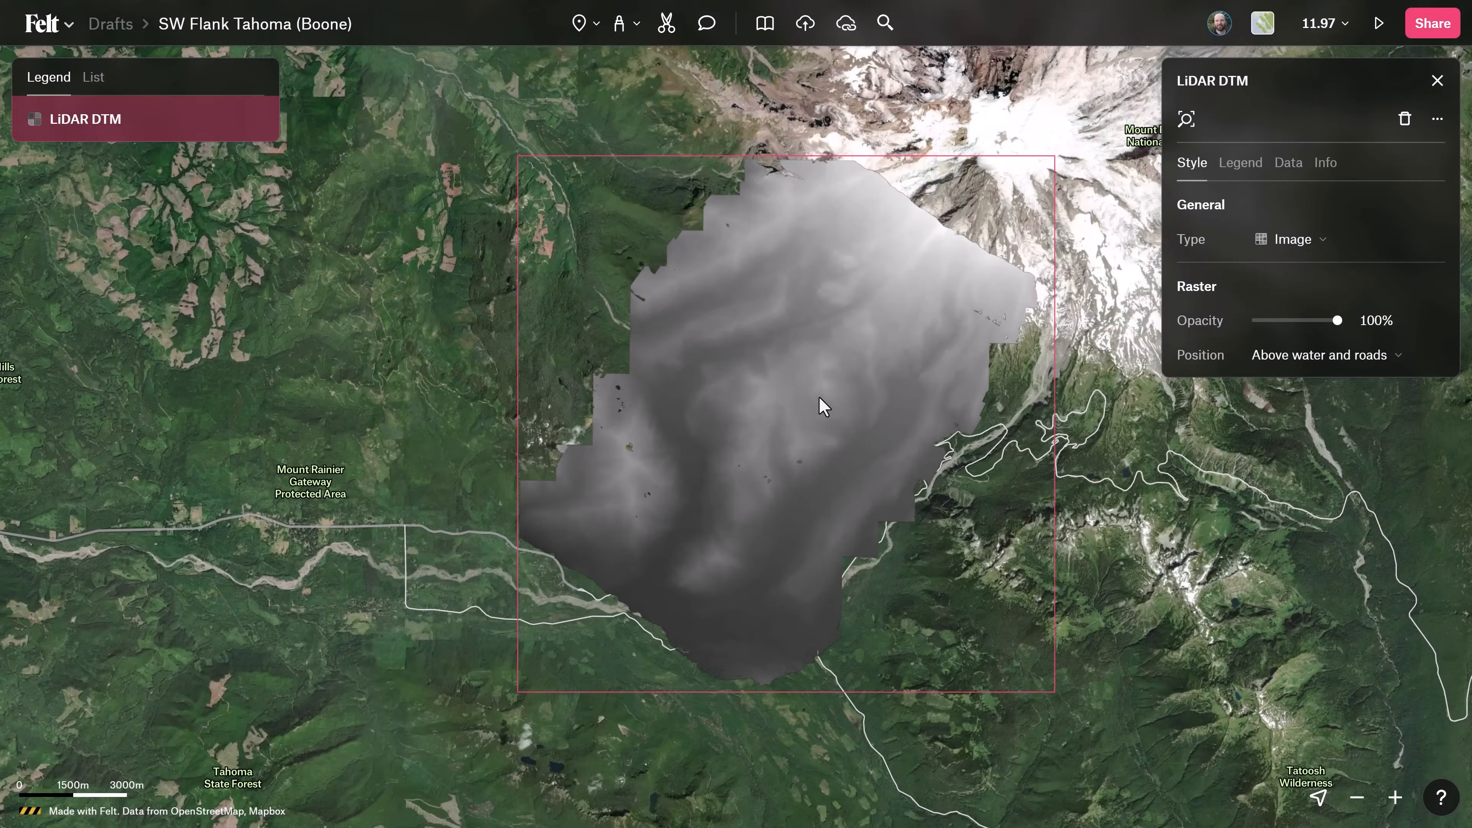
Look over the LiDAR DTM raster on the map and open the visualization types of the NDMI layer.
scroll(778, 398, "right", 1)
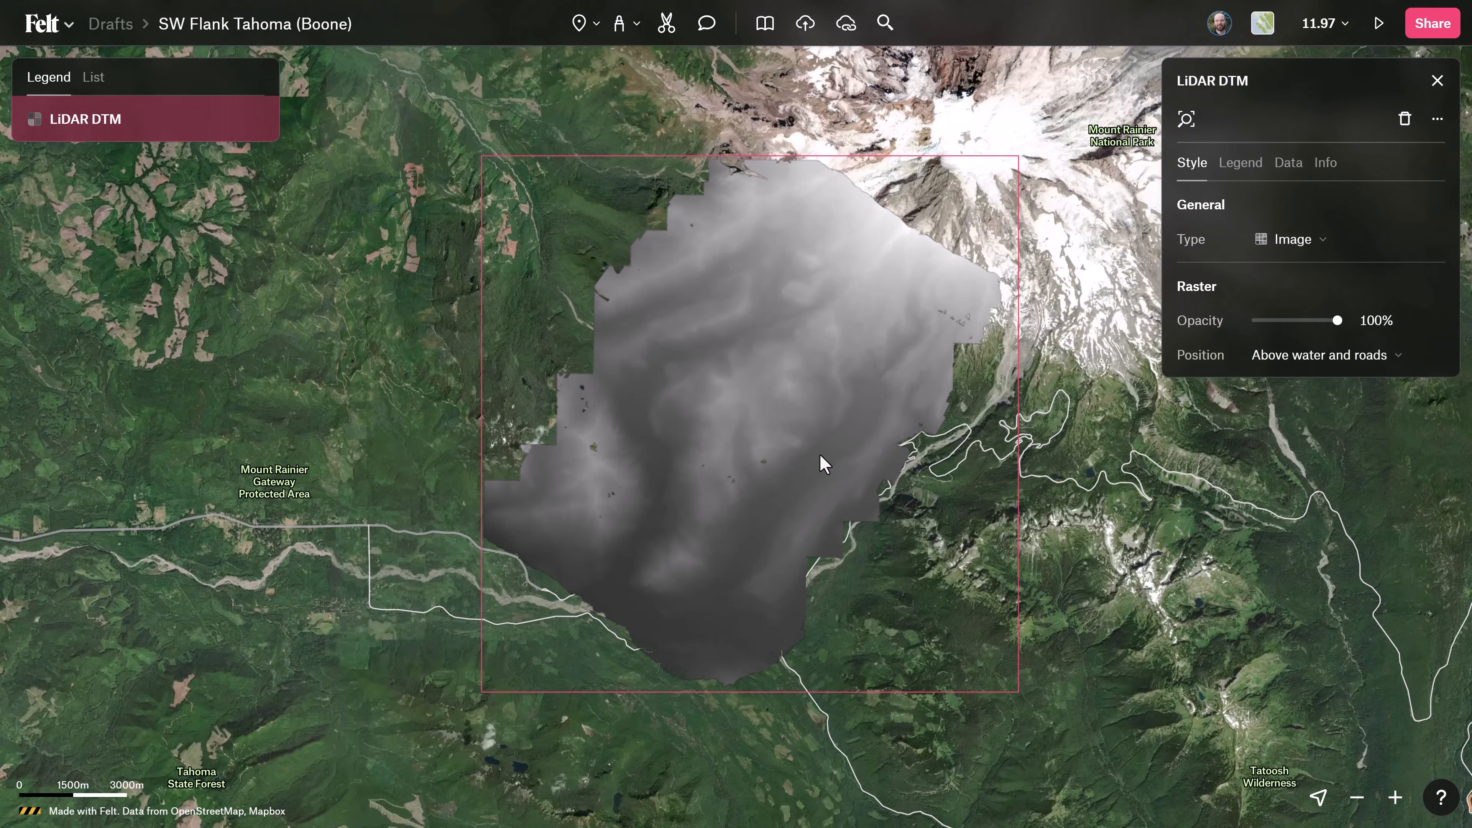
scroll(816, 393, "up", 2)
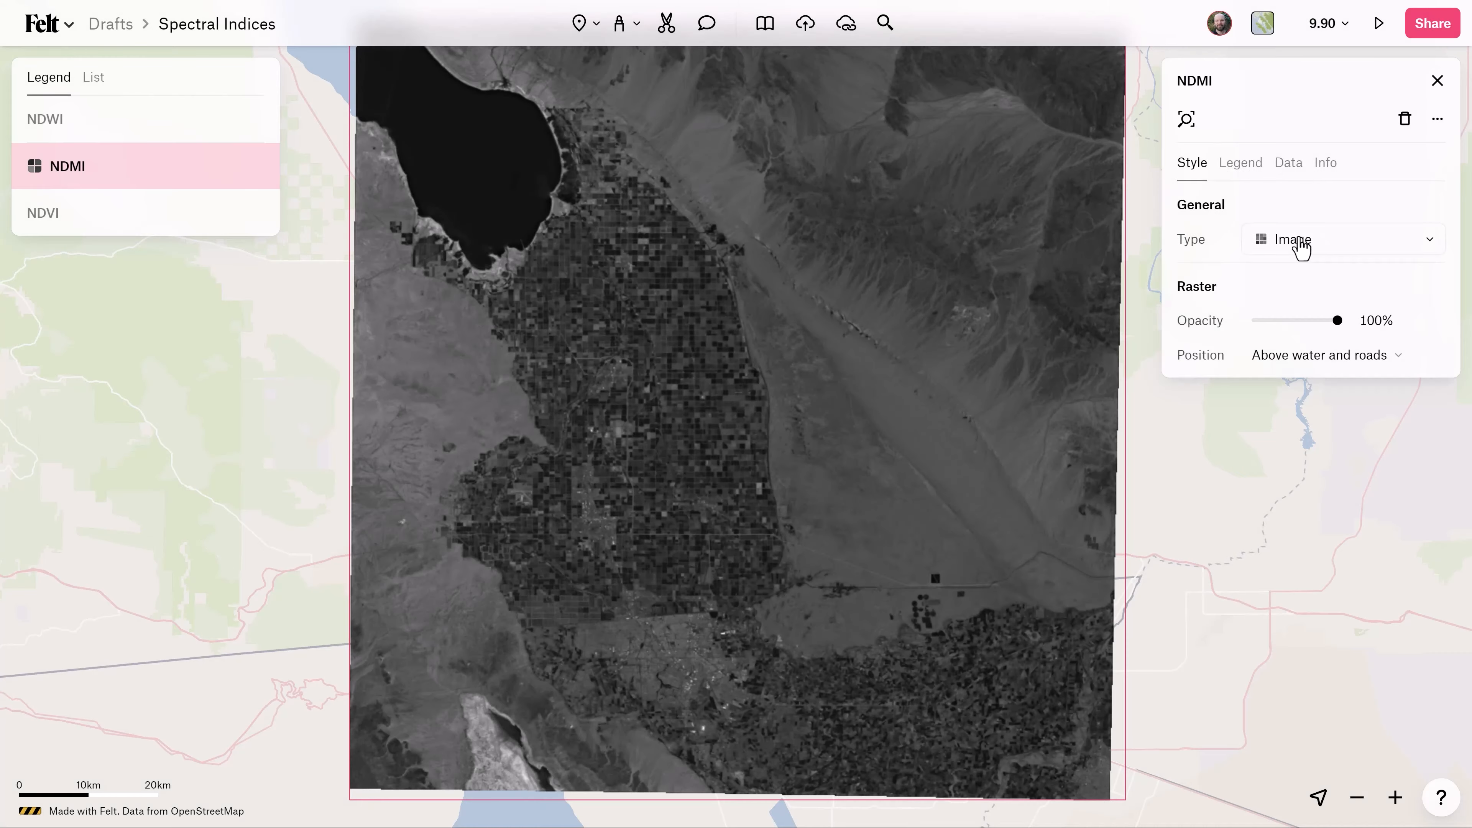
left_click(1301, 243)
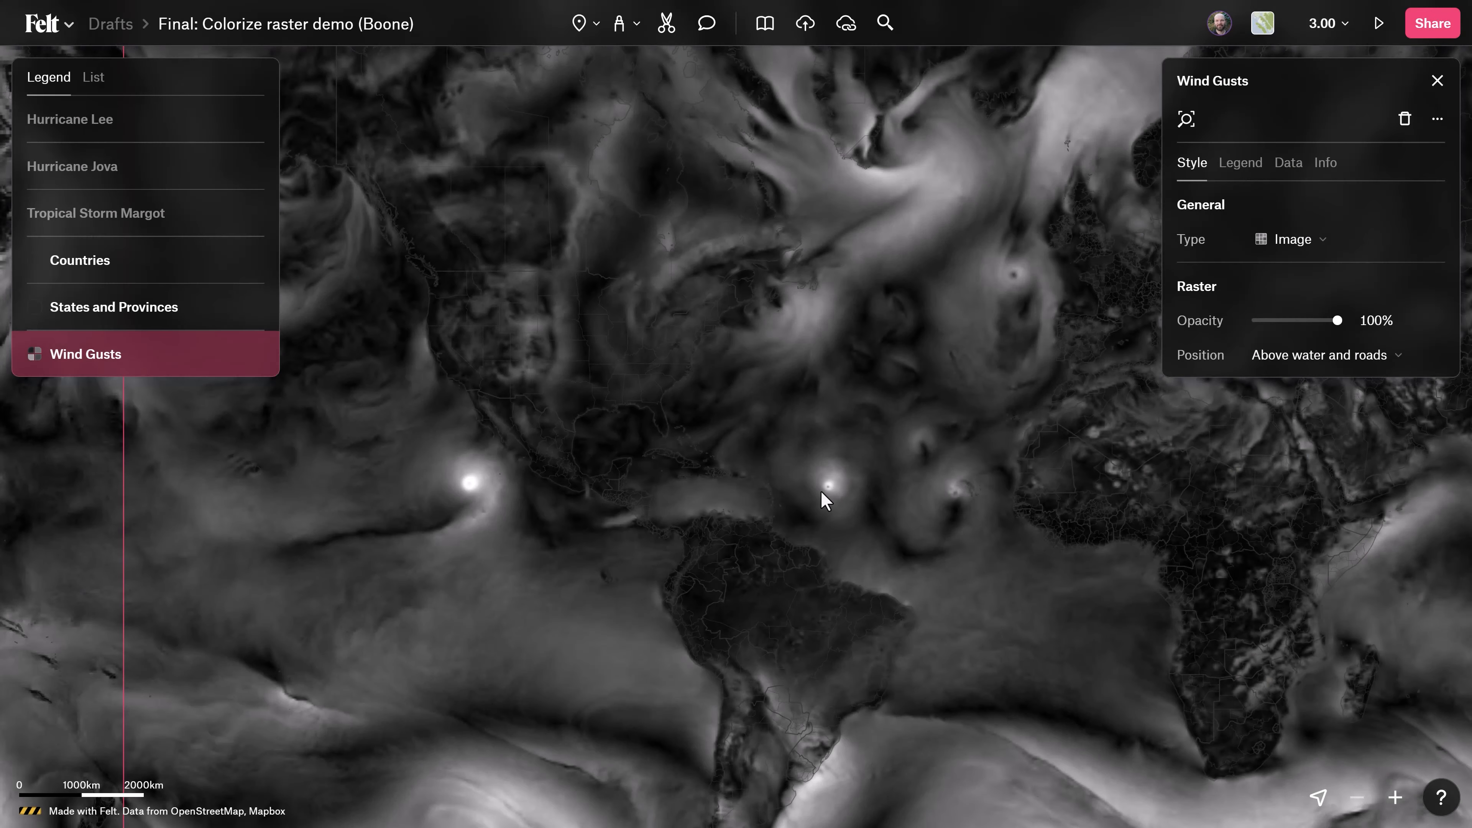
Style the Wind Gusts raster as a Color range and review its color ramps and step methods.
scroll(821, 492, "up", 5)
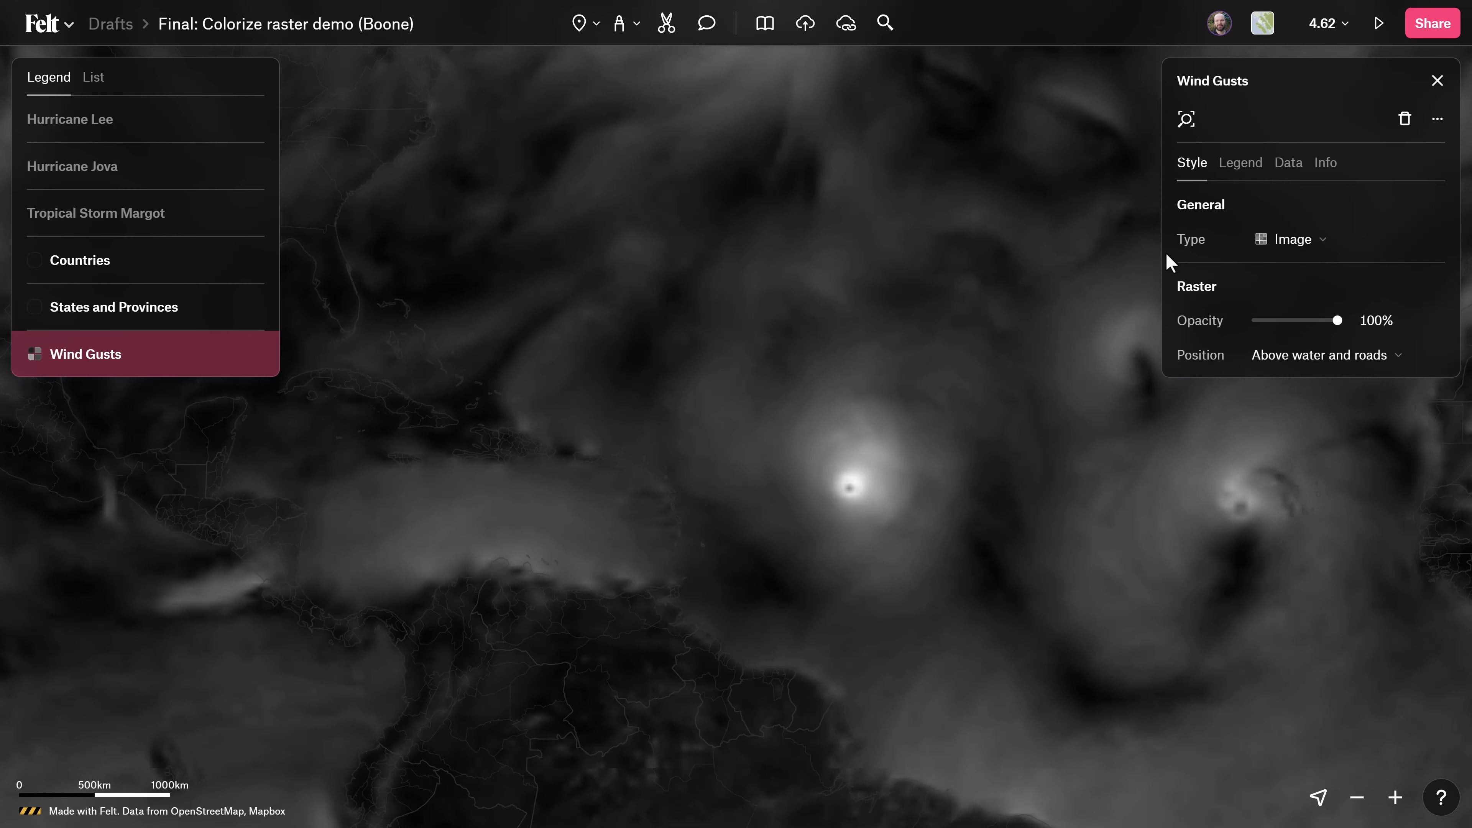
left_click(1309, 247)
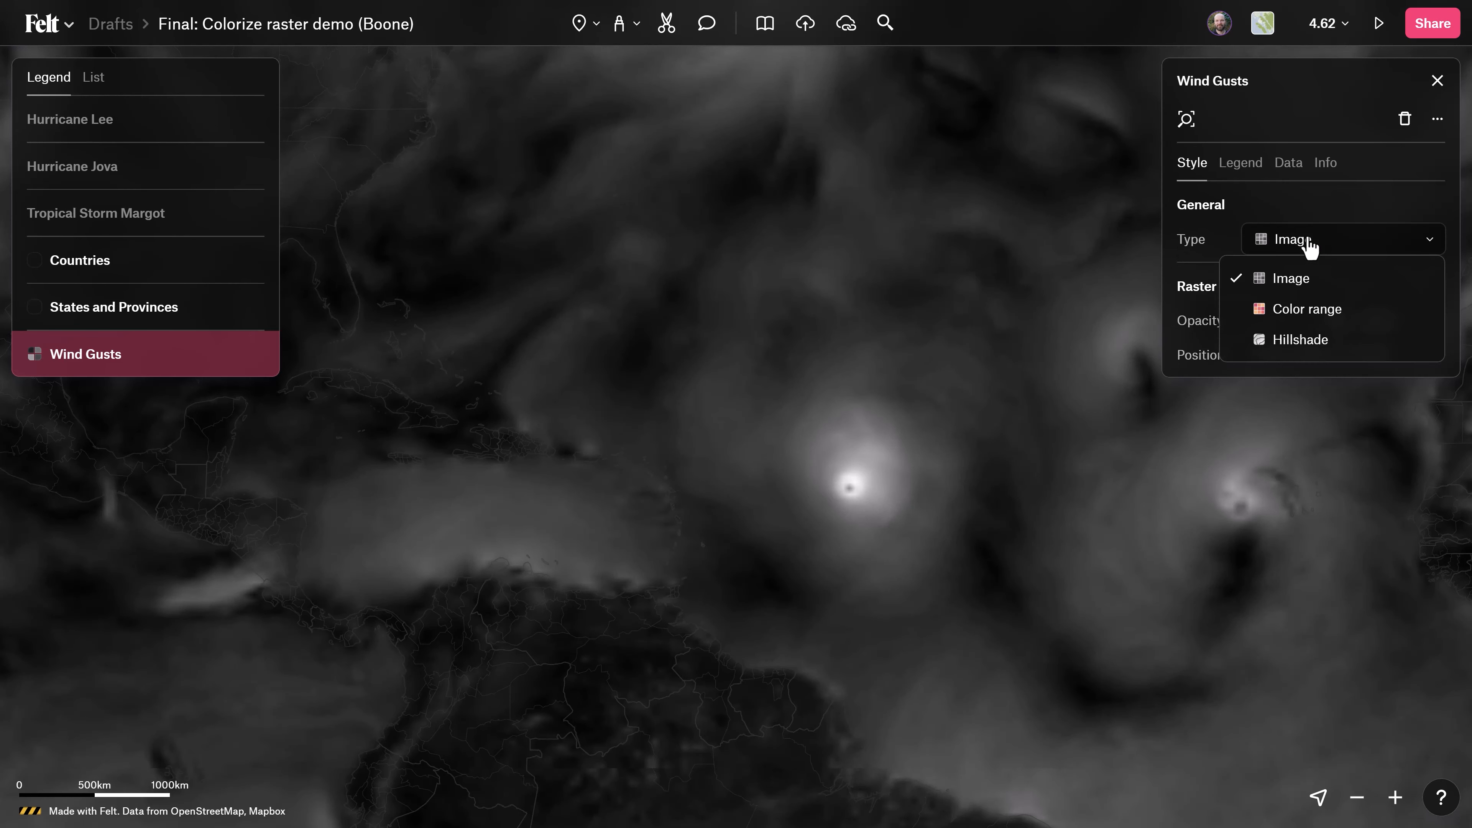
left_click(1293, 310)
scroll(829, 493, "up", 2)
left_click(1426, 362)
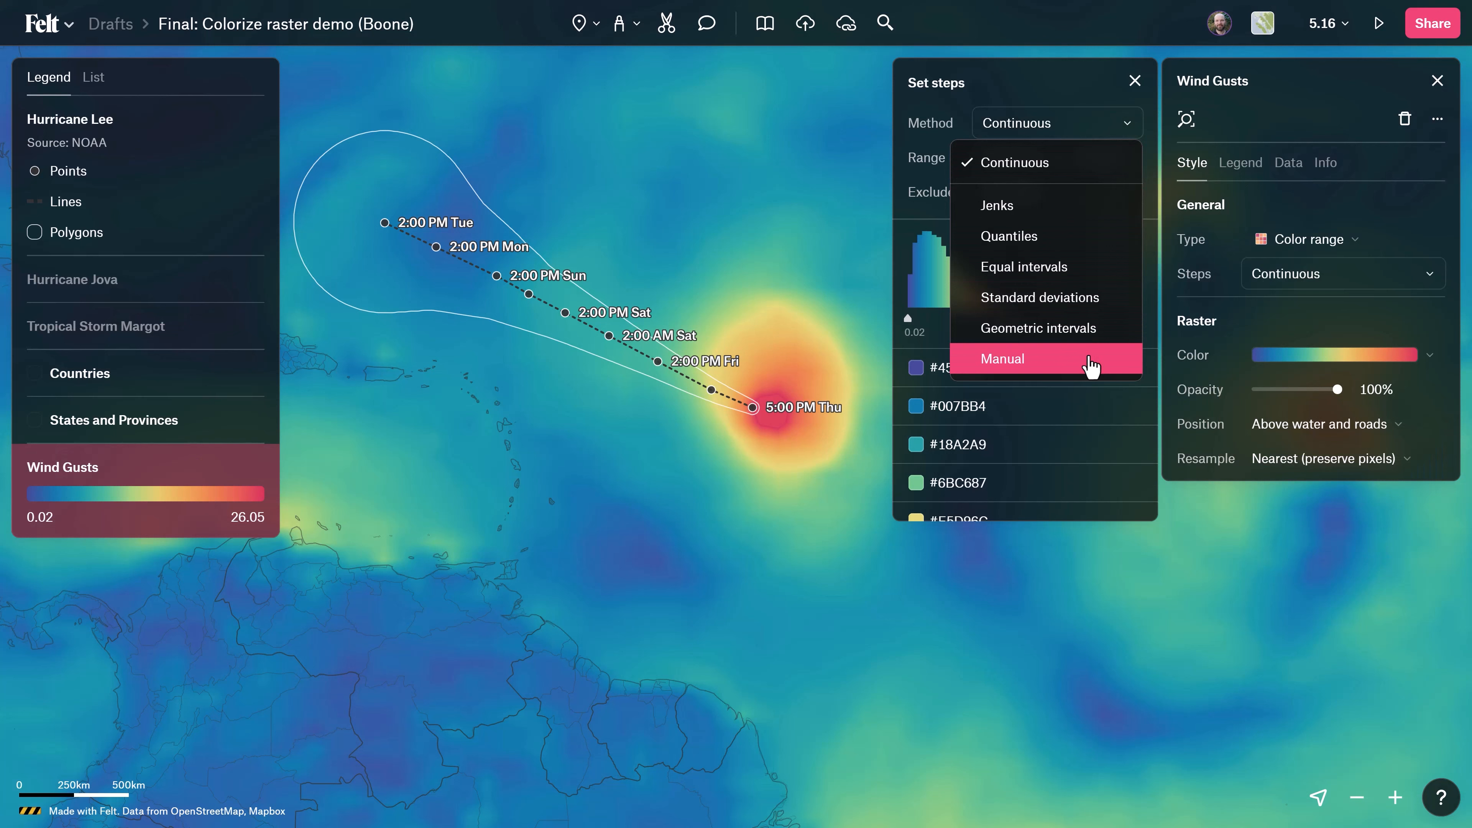
mouse_move(1013, 319)
left_mouse_down()
mouse_move(1058, 329)
mouse_move(1009, 328)
left_mouse_up()
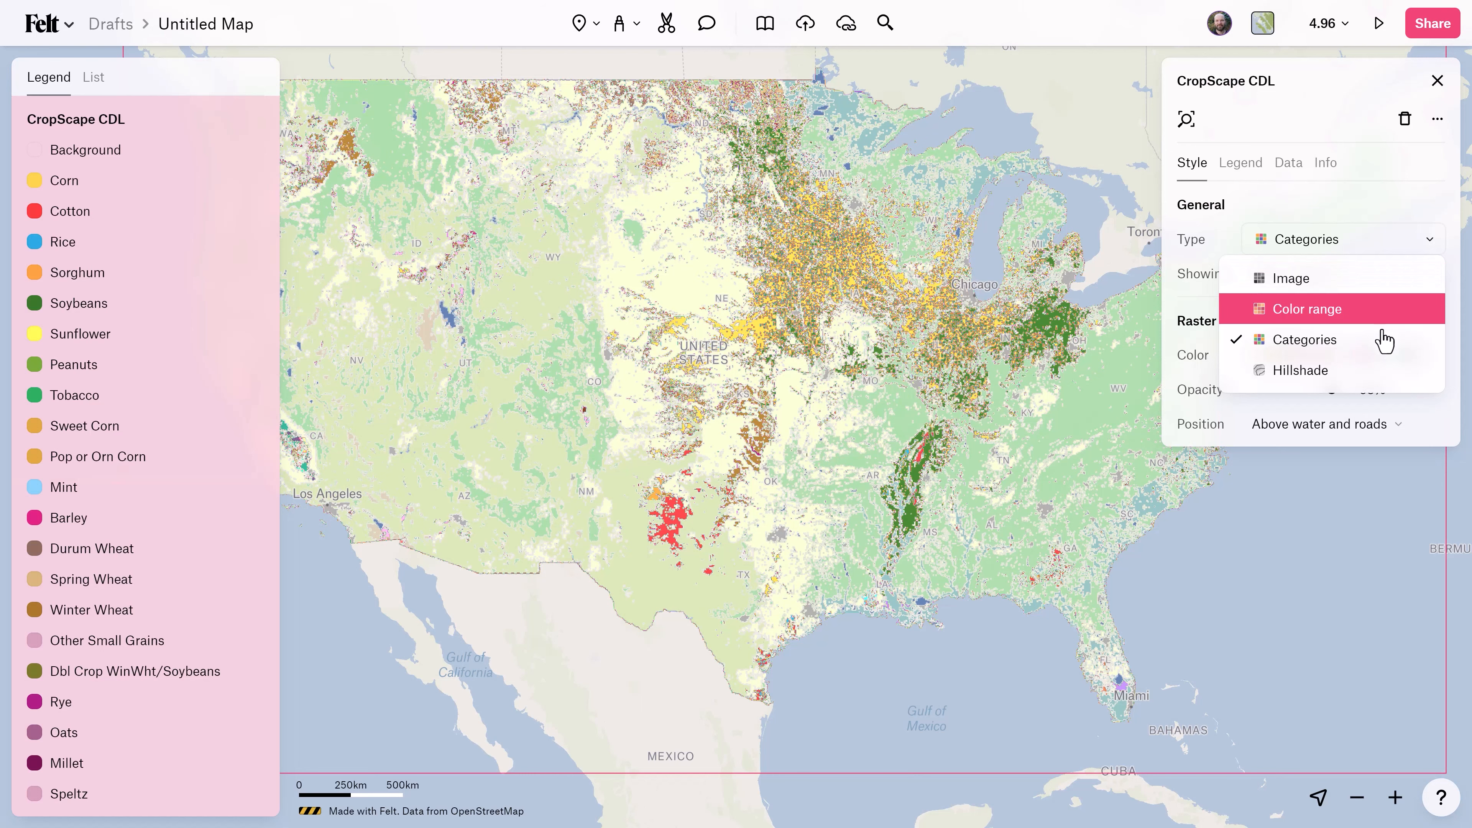
View the CropScape CDL raster as Categories and open the sort options of its category list.
left_click(1387, 348)
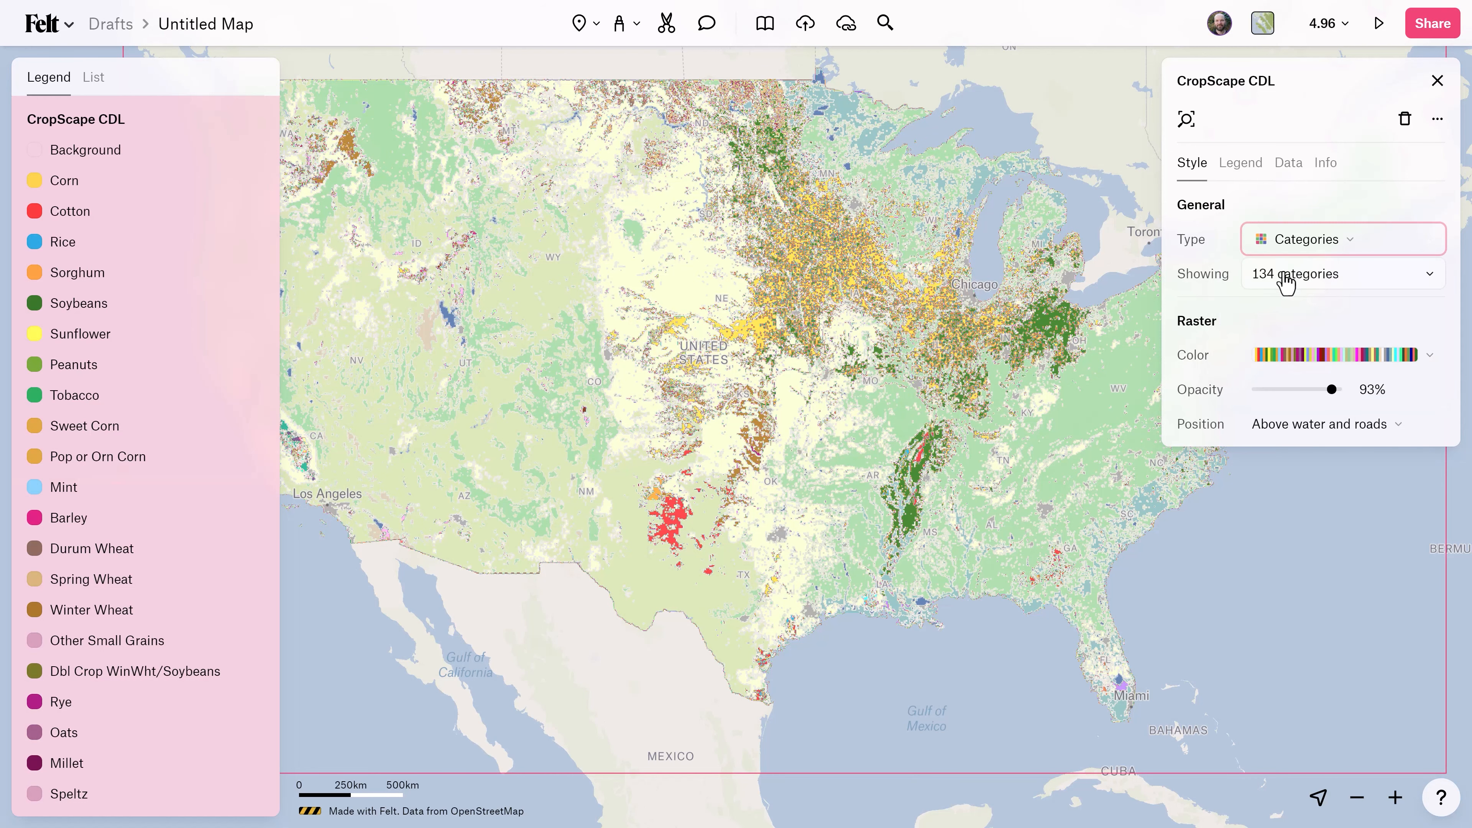
left_click(1285, 276)
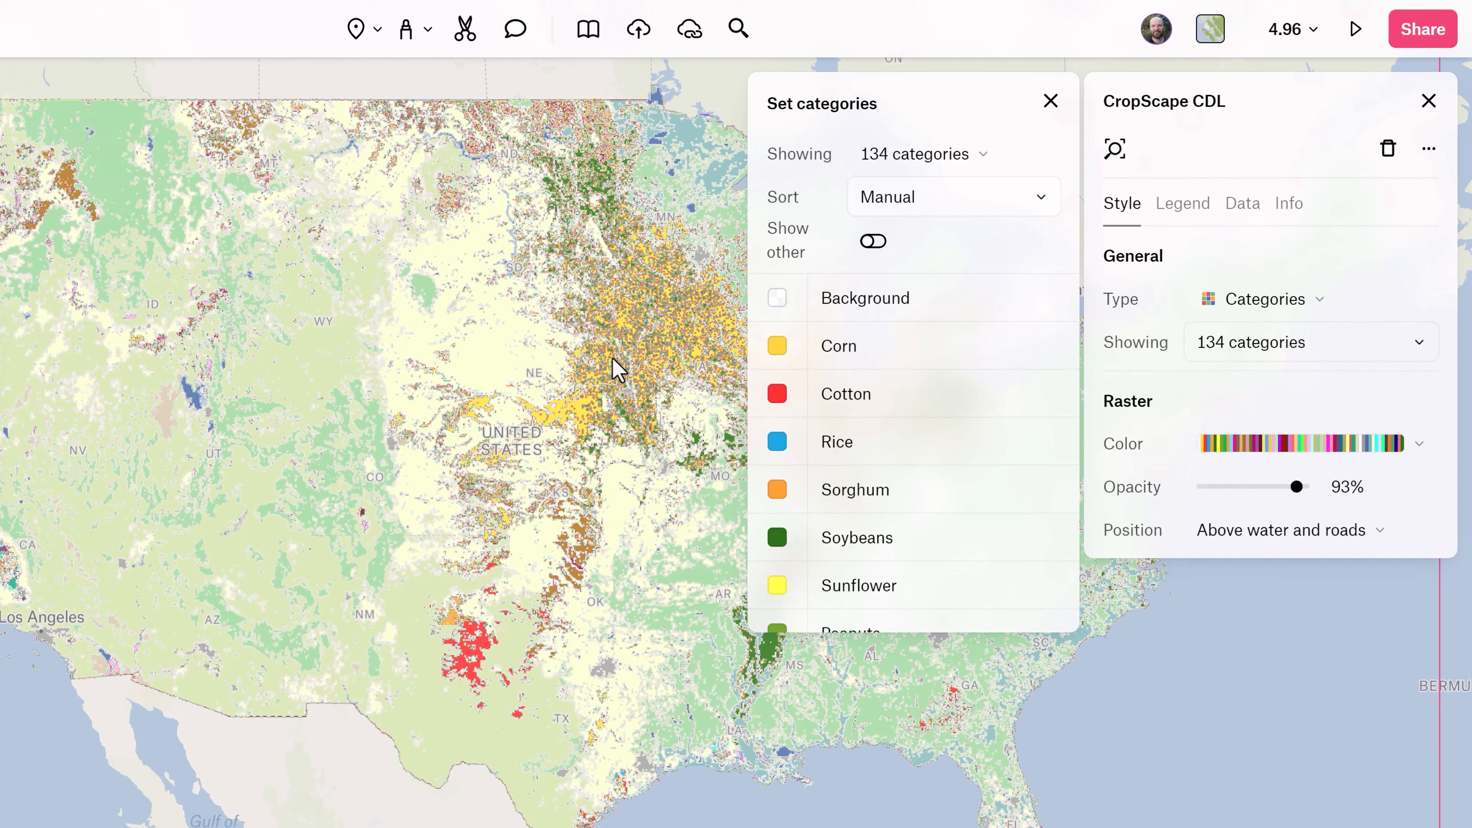
left_click(898, 204)
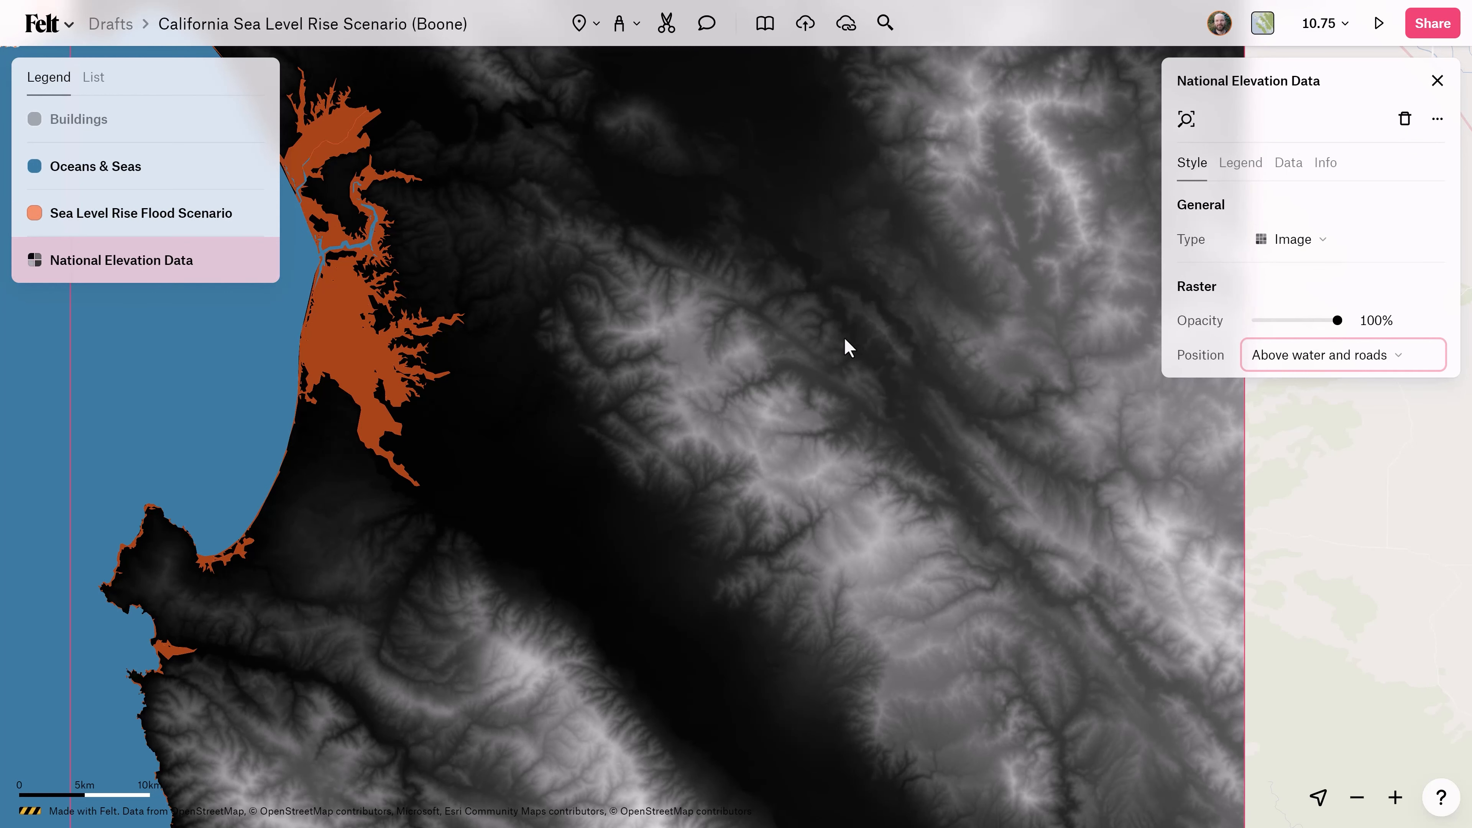
Style the National Elevation Data as Hillshade with light 317° and intensity 59%, positioned below water and roads.
left_click(1269, 241)
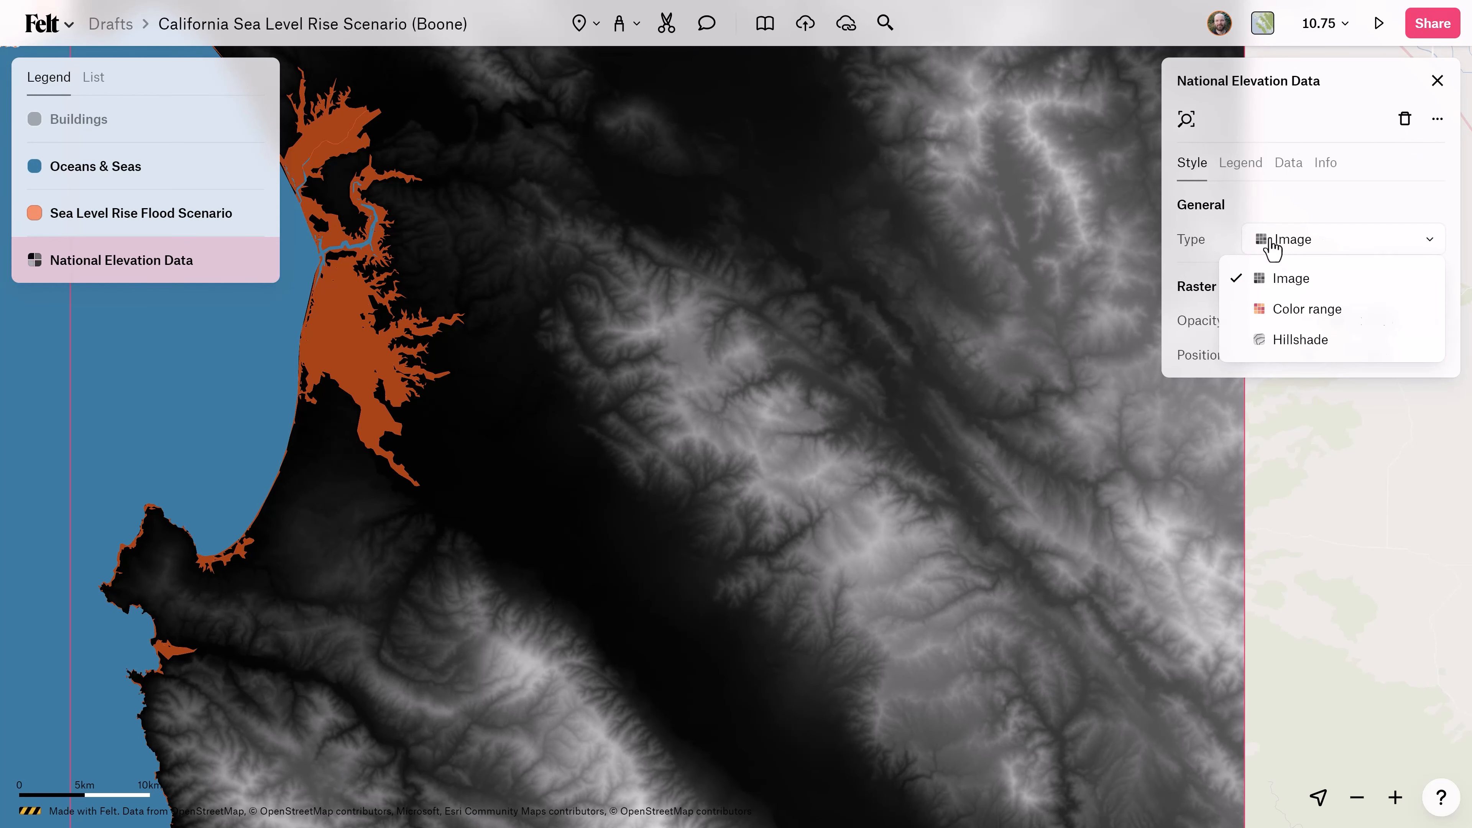
left_click(1298, 341)
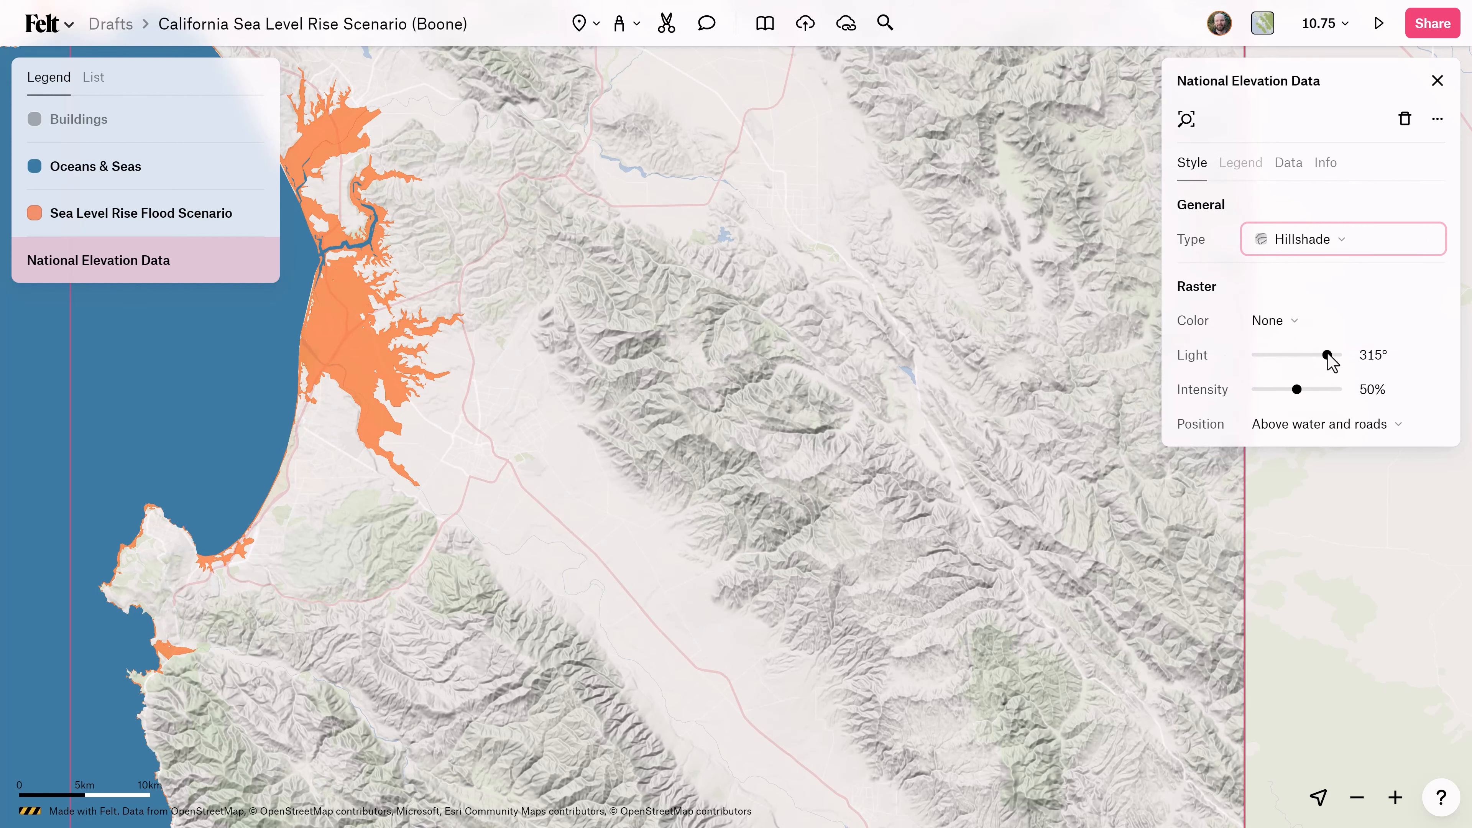
left_click_drag(1327, 355, 1304, 355)
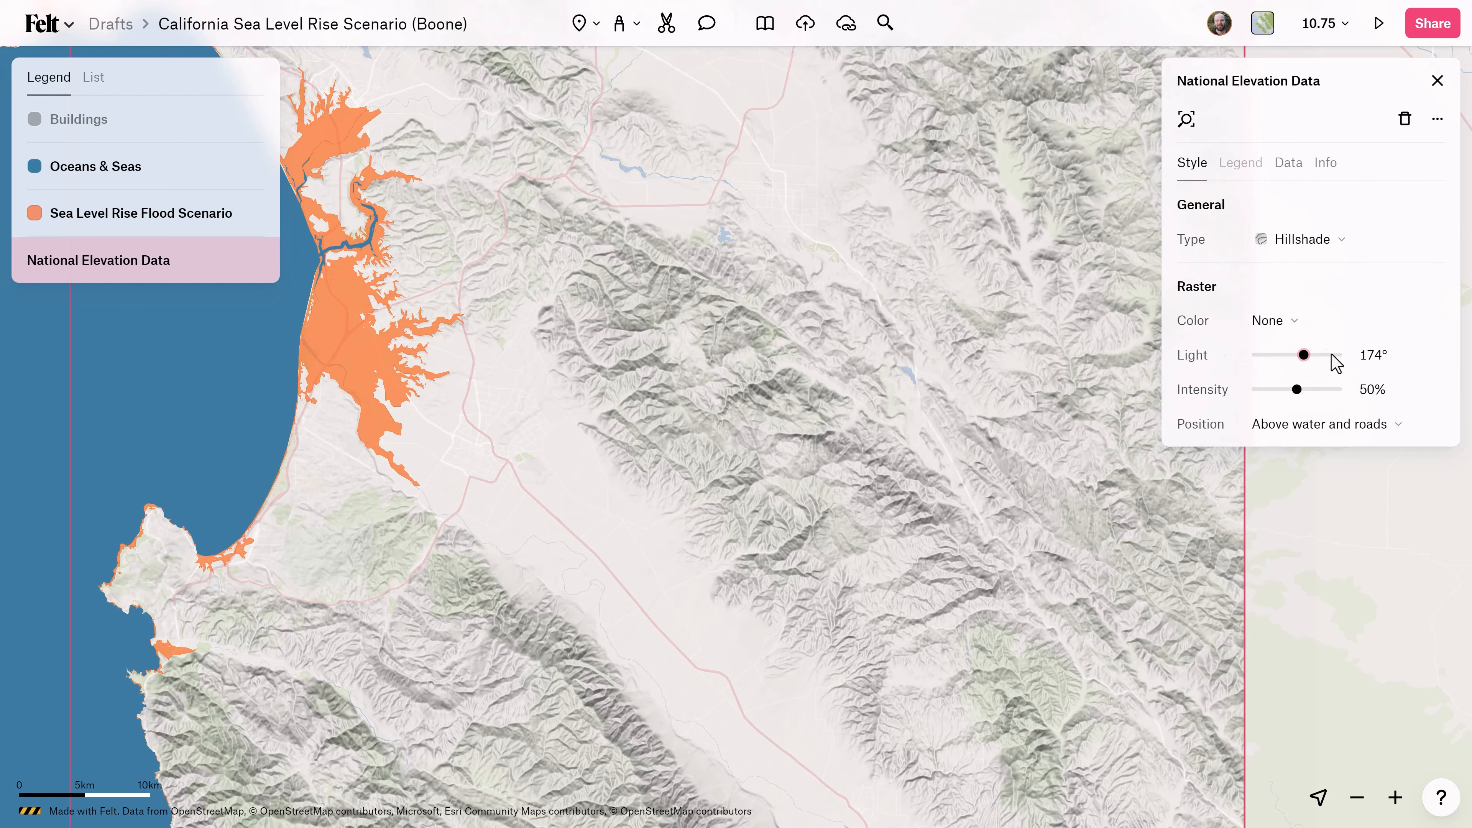
left_click(1331, 355)
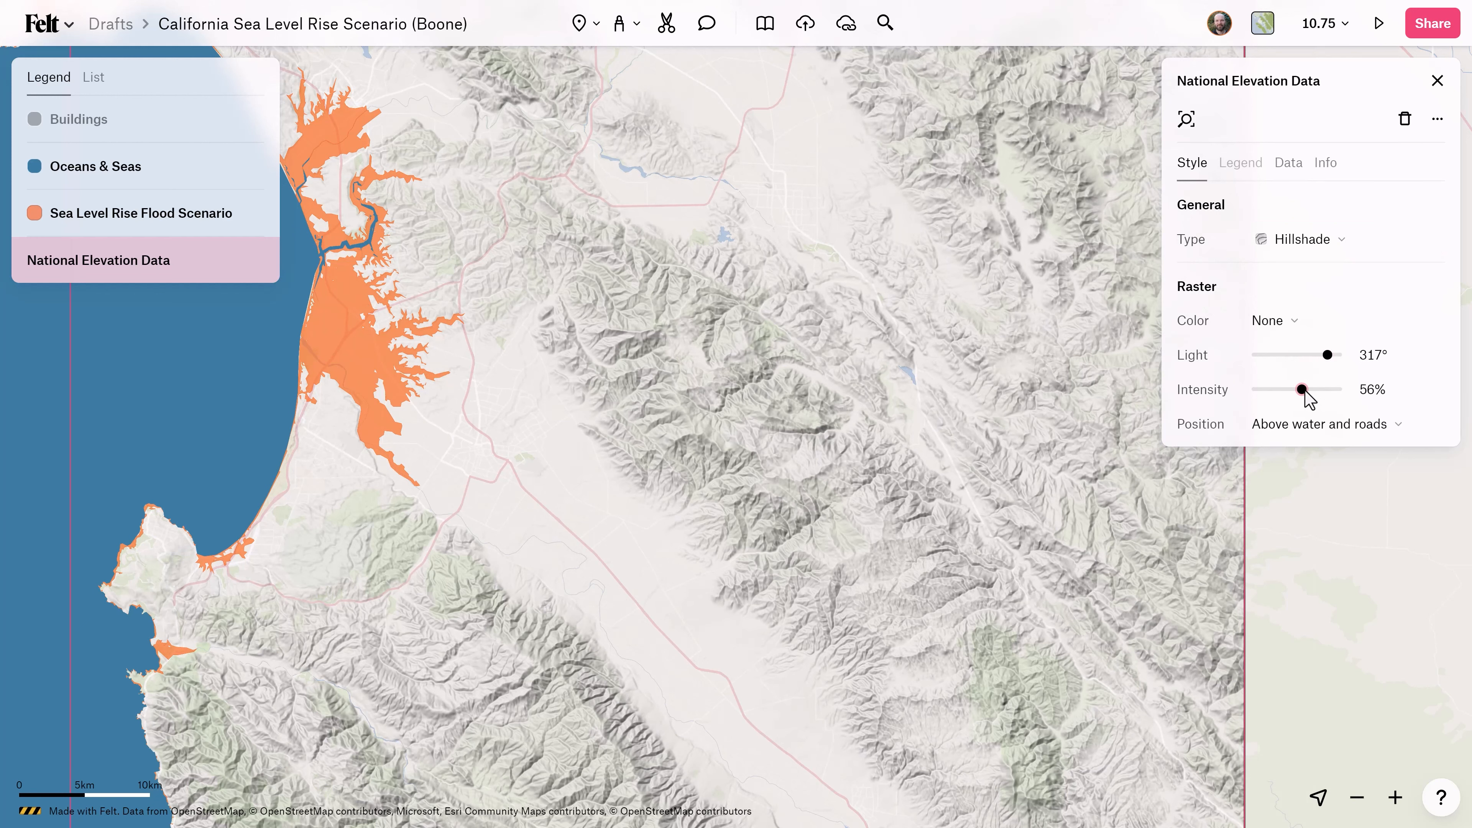
left_click(1350, 423)
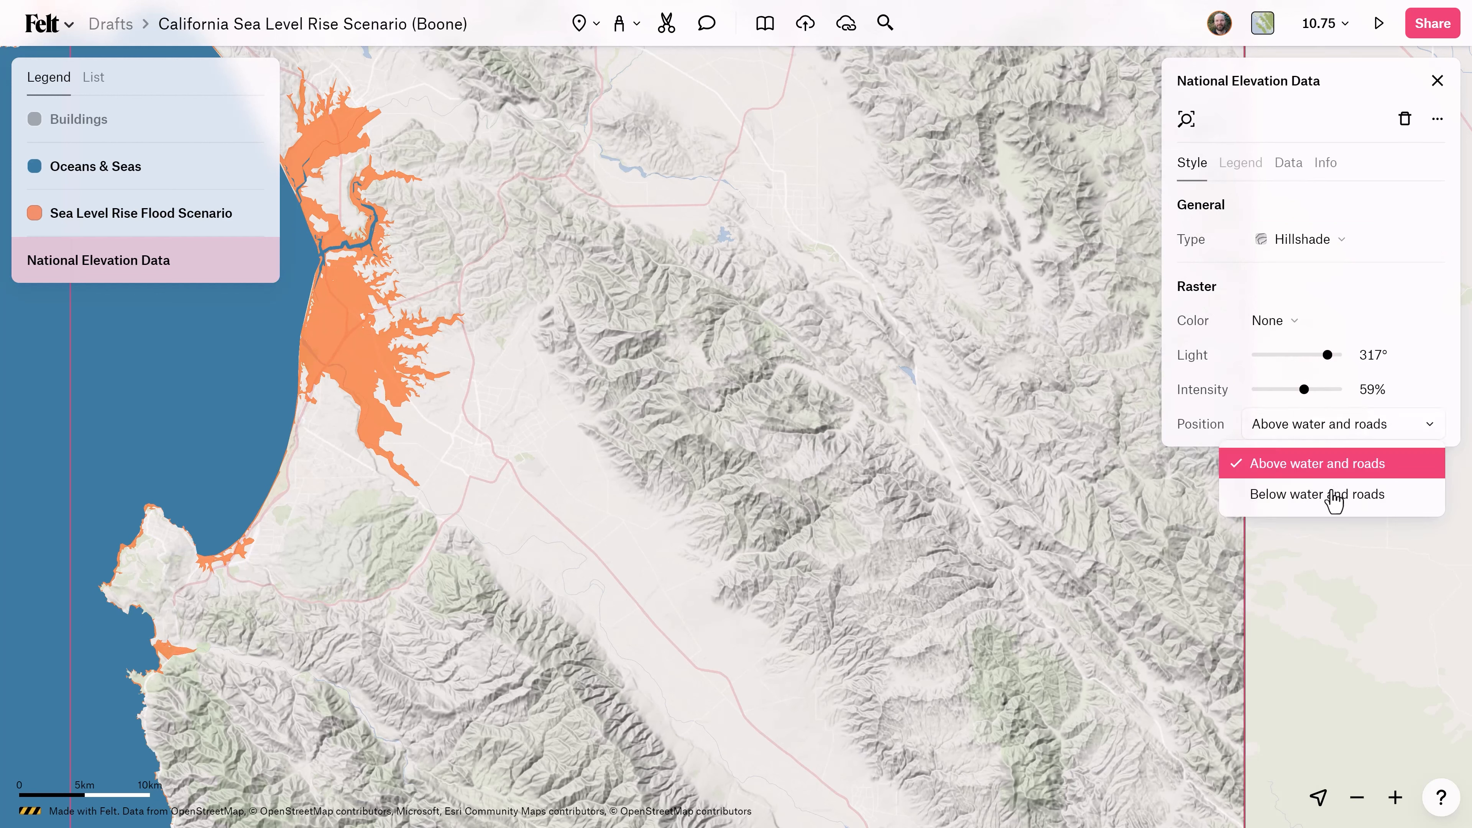
left_click(1331, 492)
Color the hillshade with the black-purple-orange-yellow ramp, and replace it with the pale-to-dark-olive ramp.
left_click(1302, 325)
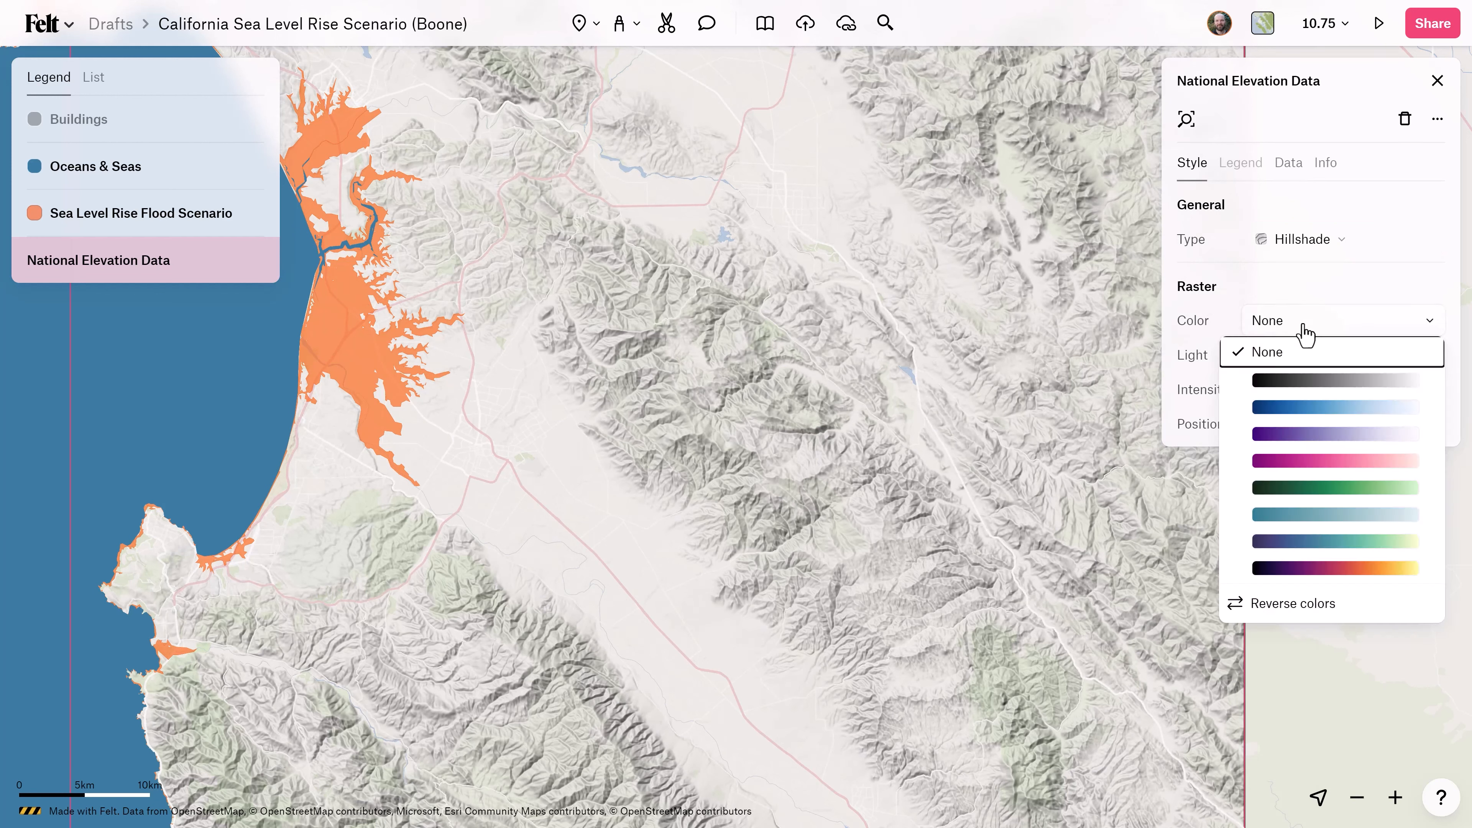
left_click(1342, 571)
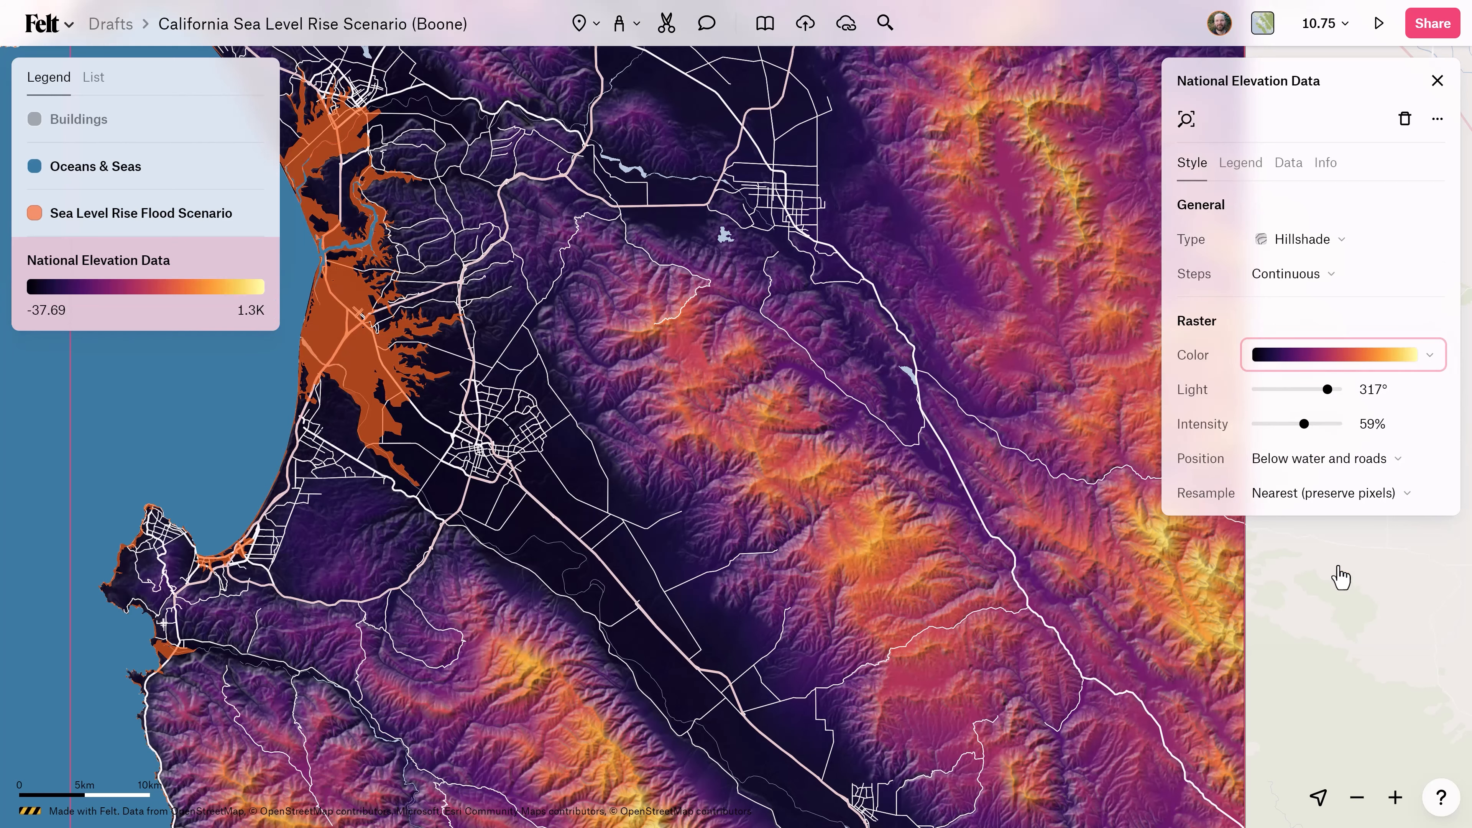
left_click(1347, 356)
scroll(1355, 493, "up", 3)
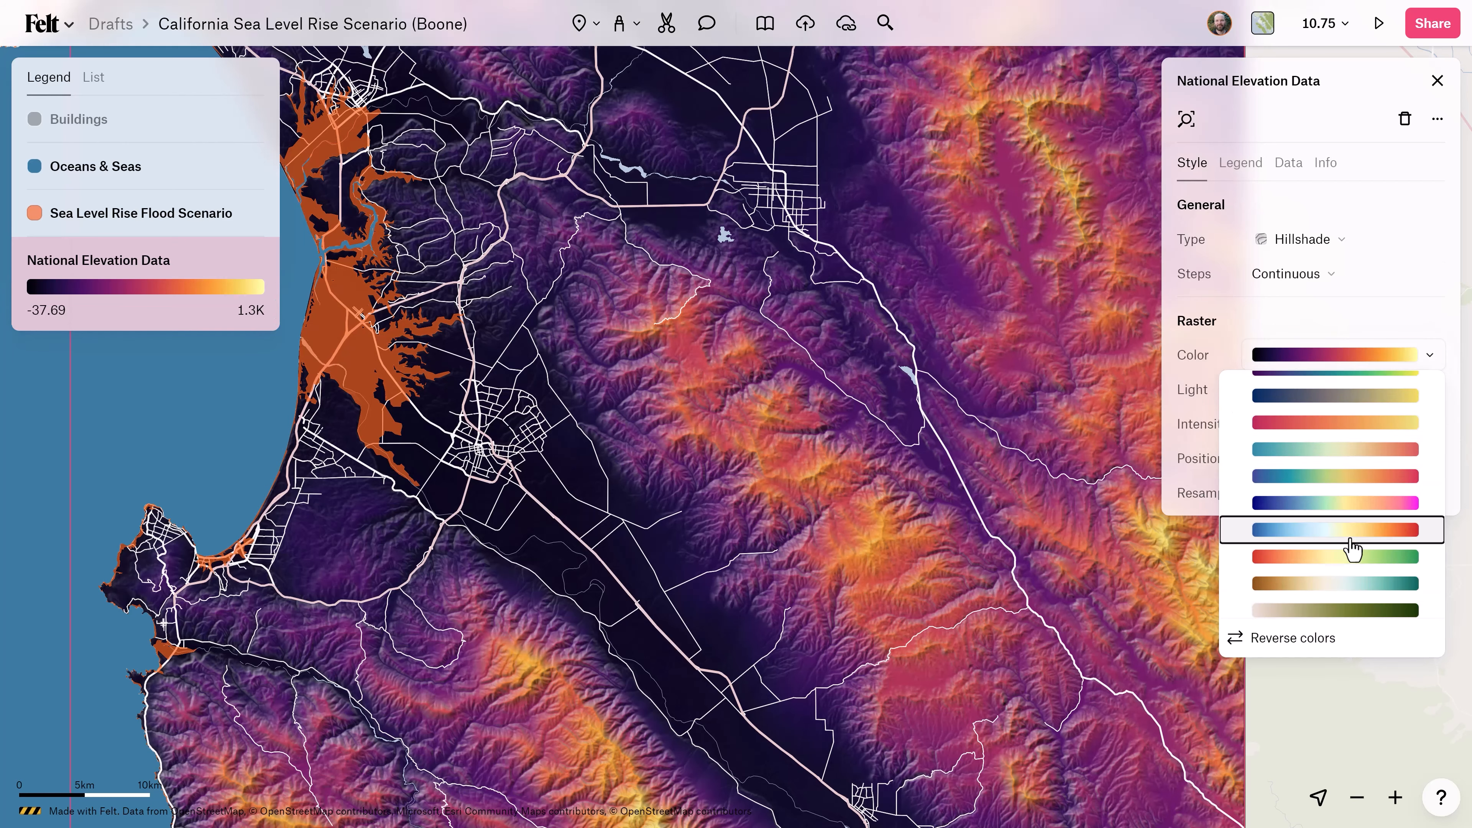
left_click(1348, 614)
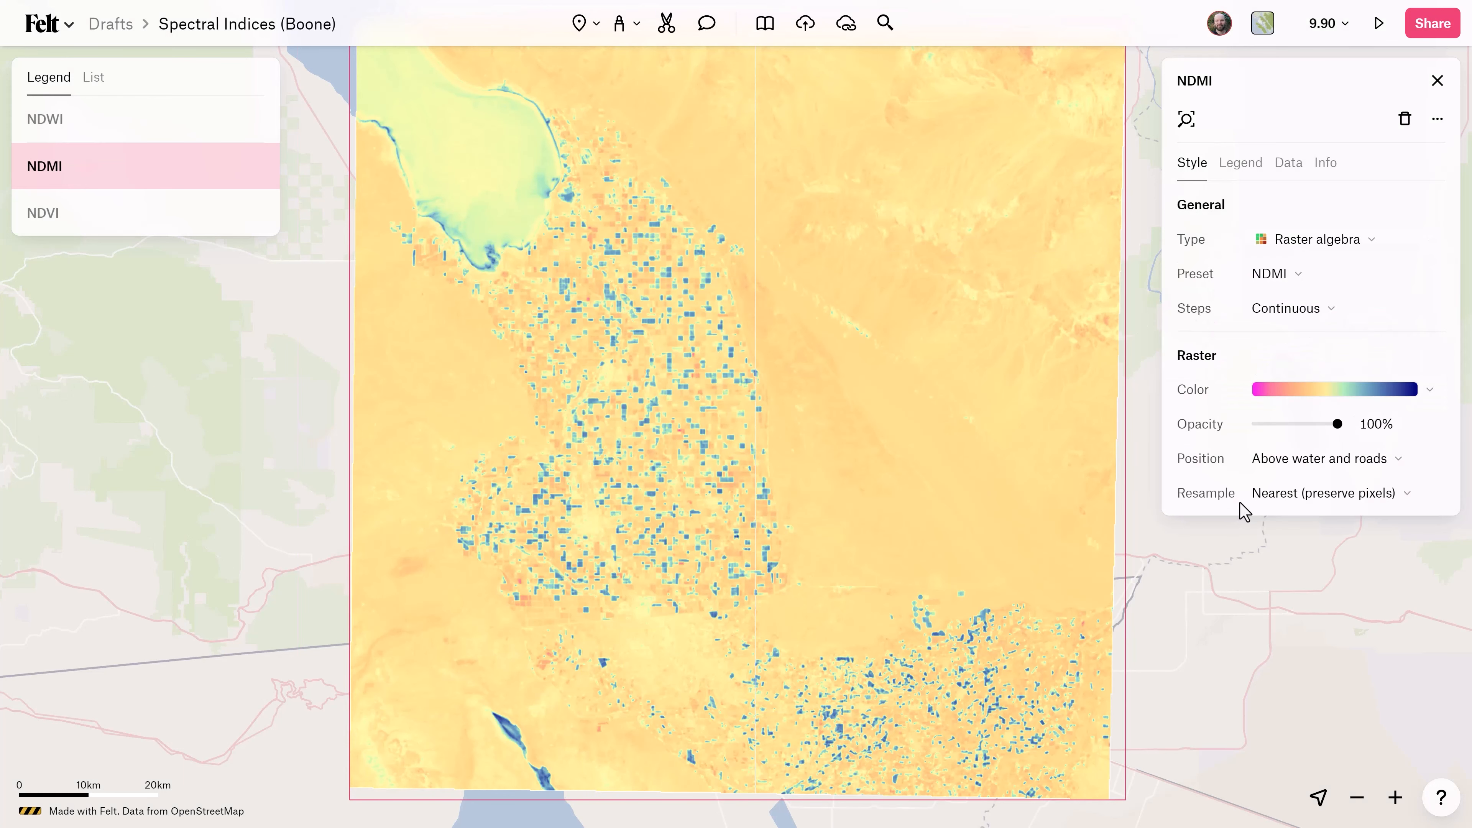
View the band settings of the NDMI raster algebra preset and open the layer's steps settings.
left_click(1277, 283)
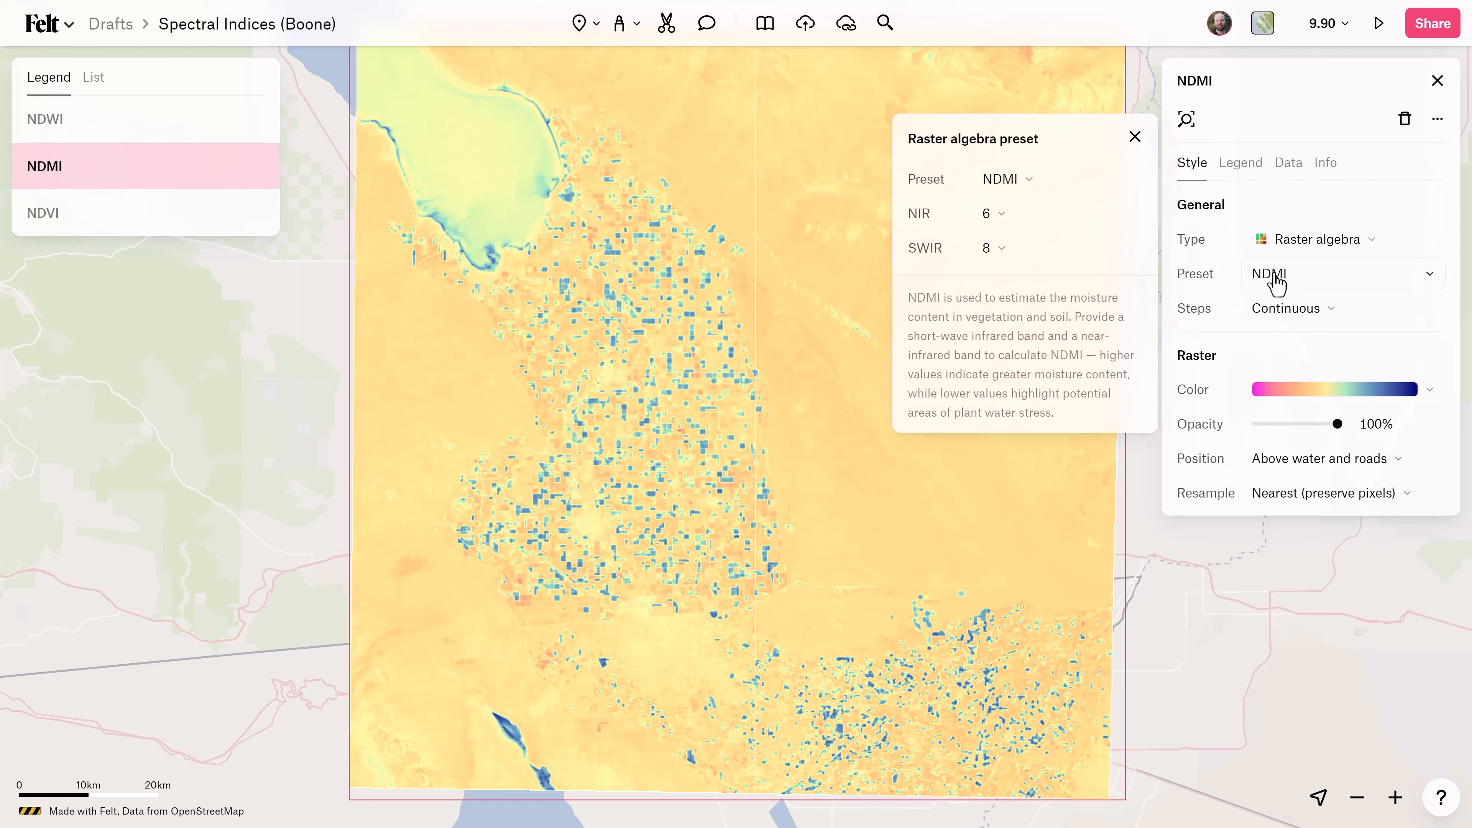
left_click(1294, 319)
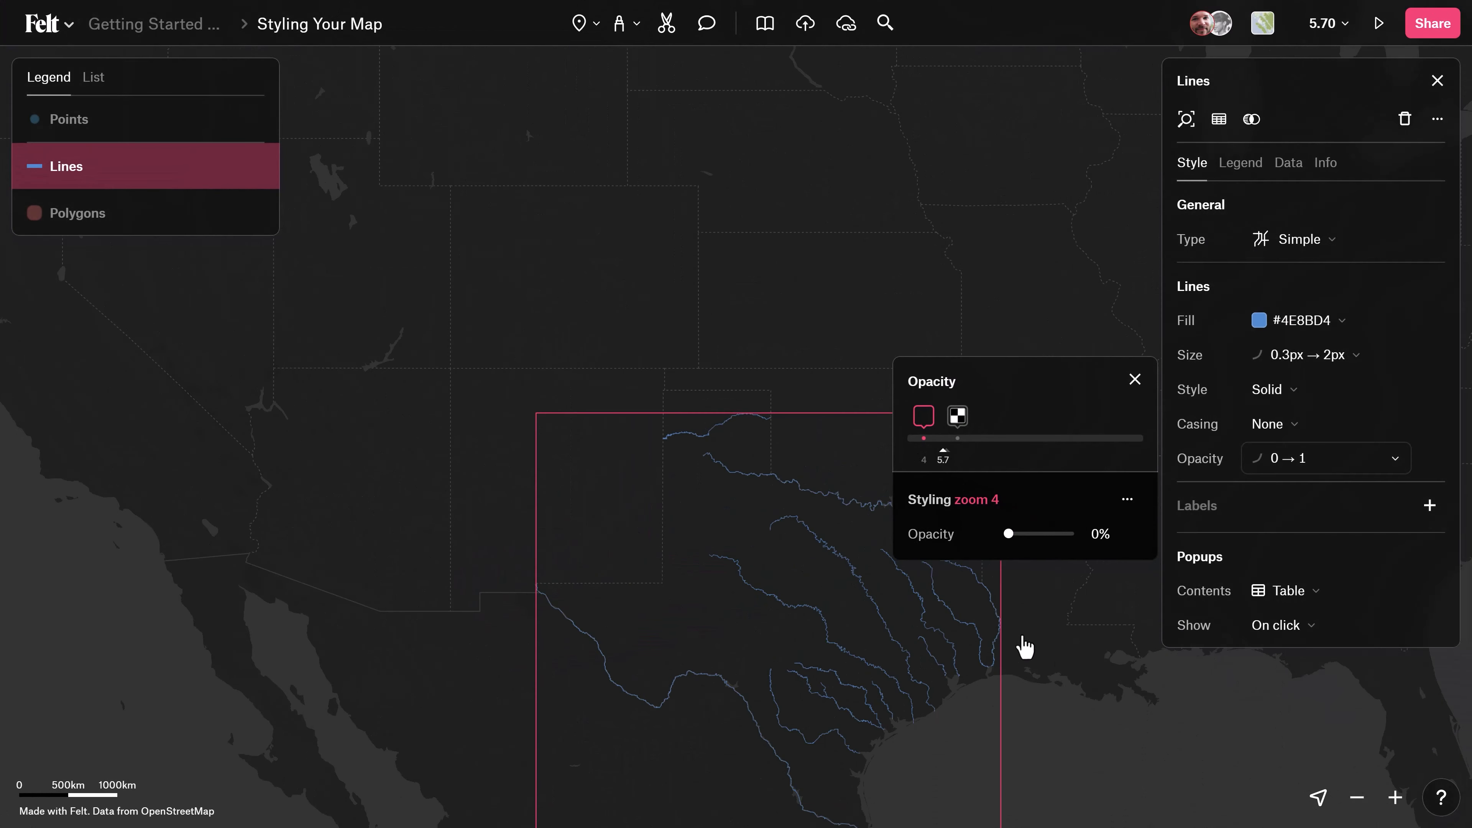
Pan the map and preview how the Lines layer's opacity changes just above zoom 5.7.
left_click_drag(1023, 638, 889, 536)
mouse_move(940, 451)
left_mouse_down()
mouse_move(919, 453)
mouse_move(976, 457)
mouse_move(917, 457)
mouse_move(950, 454)
left_mouse_up()
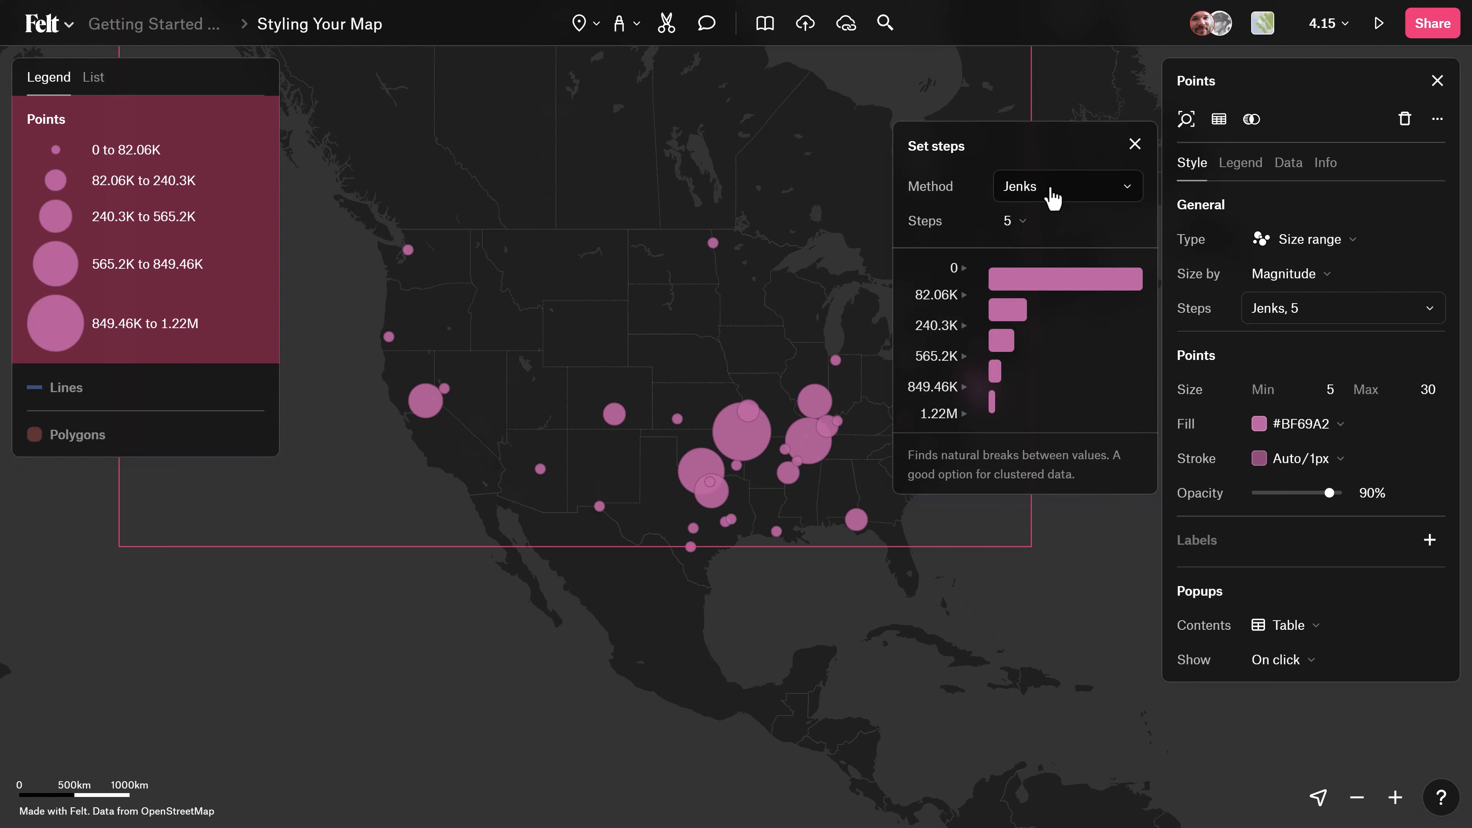
Switch the step method of the Points size range to Manual and check the available step counts.
left_click(1052, 195)
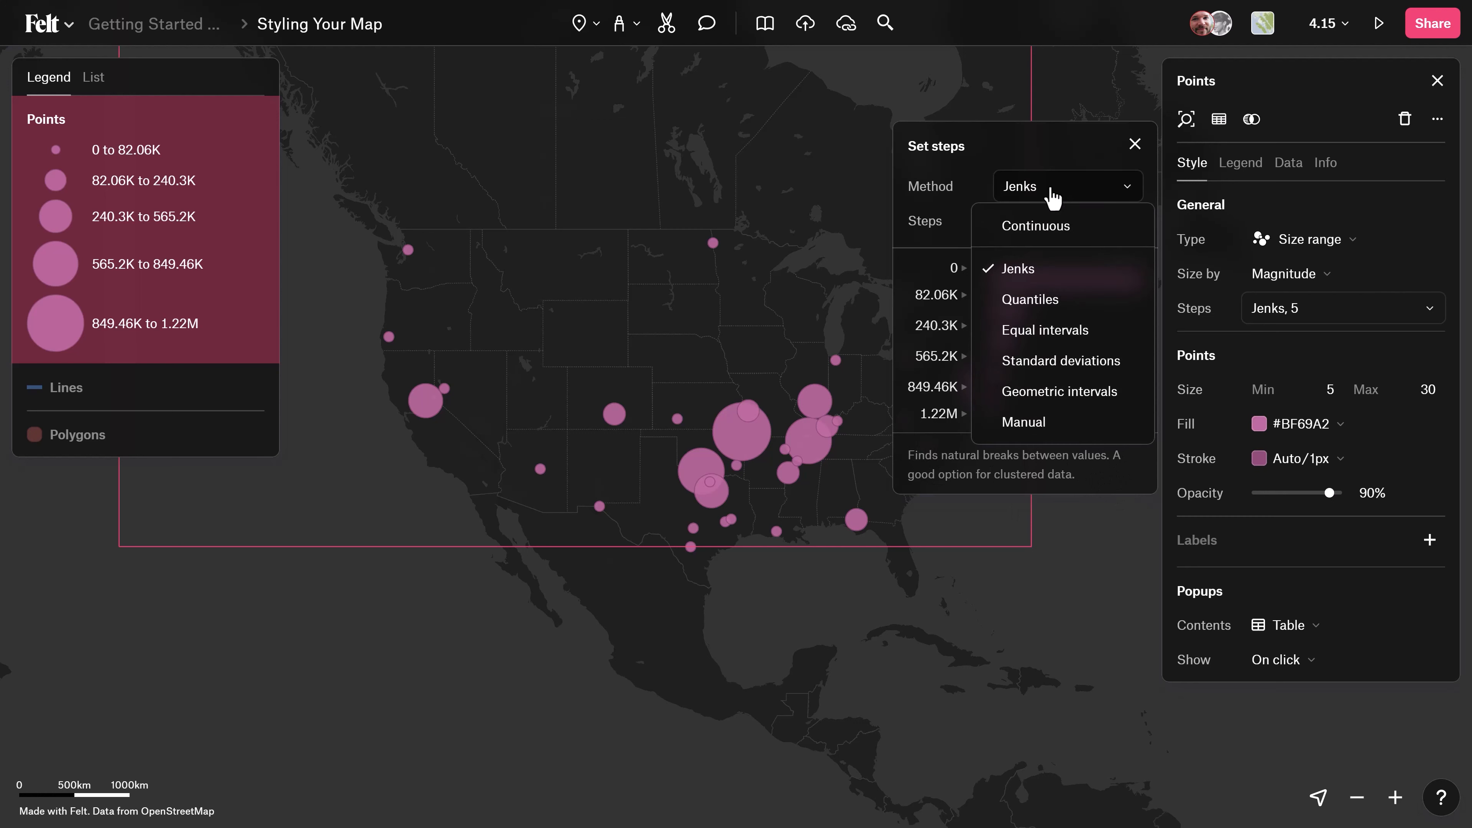
left_click(1051, 425)
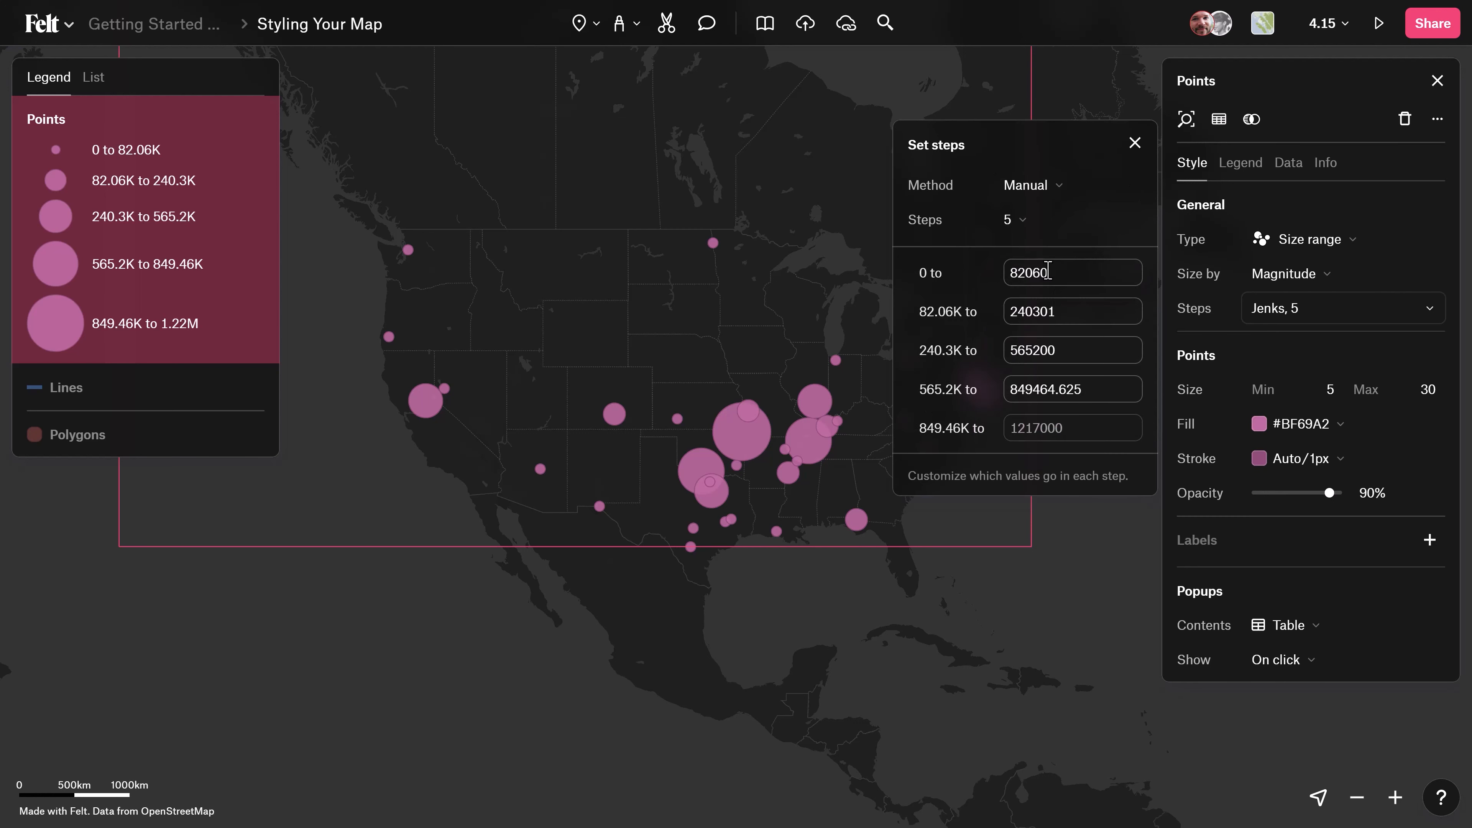
left_click(1010, 228)
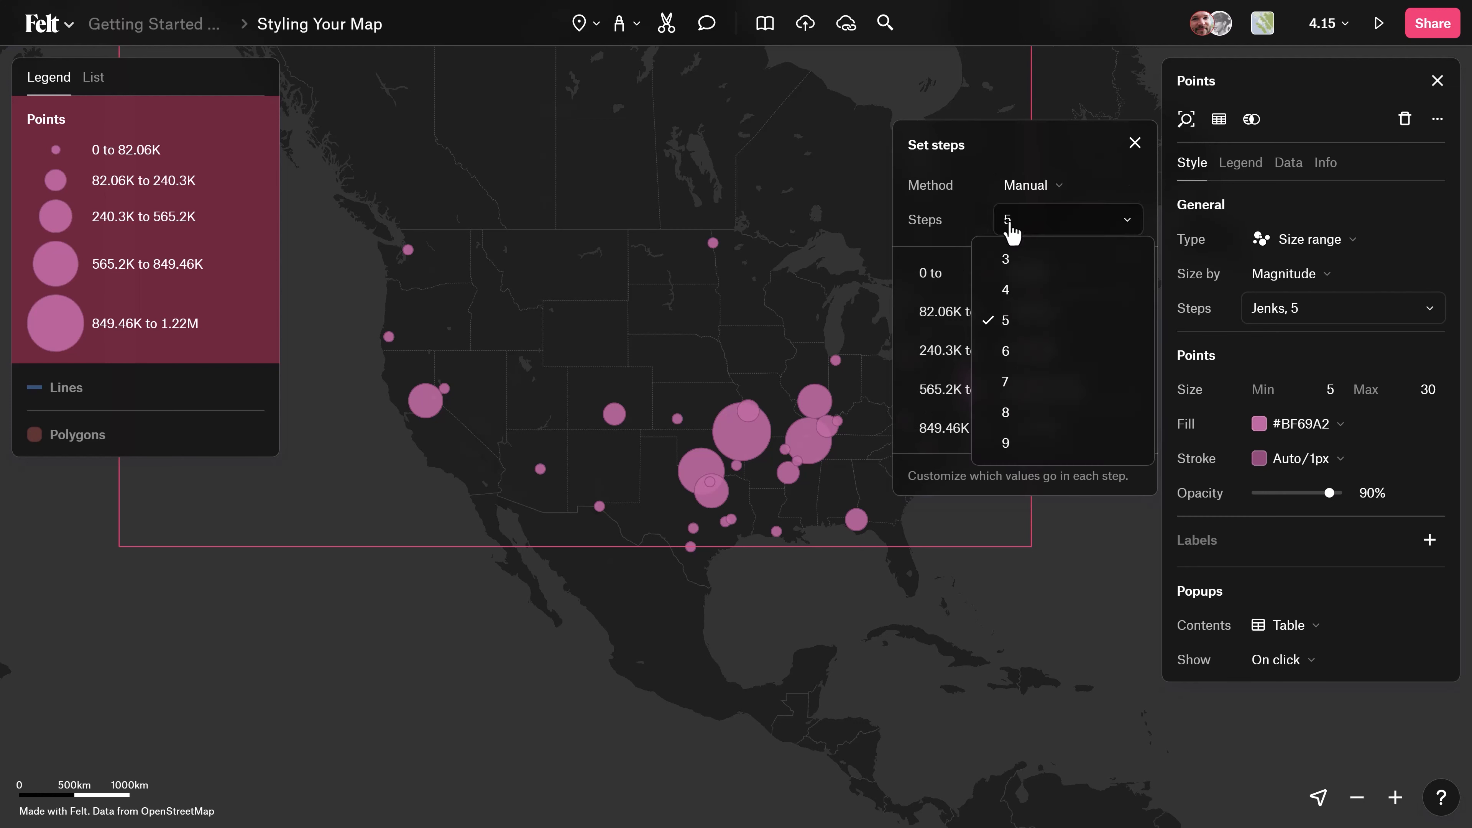
left_click(972, 213)
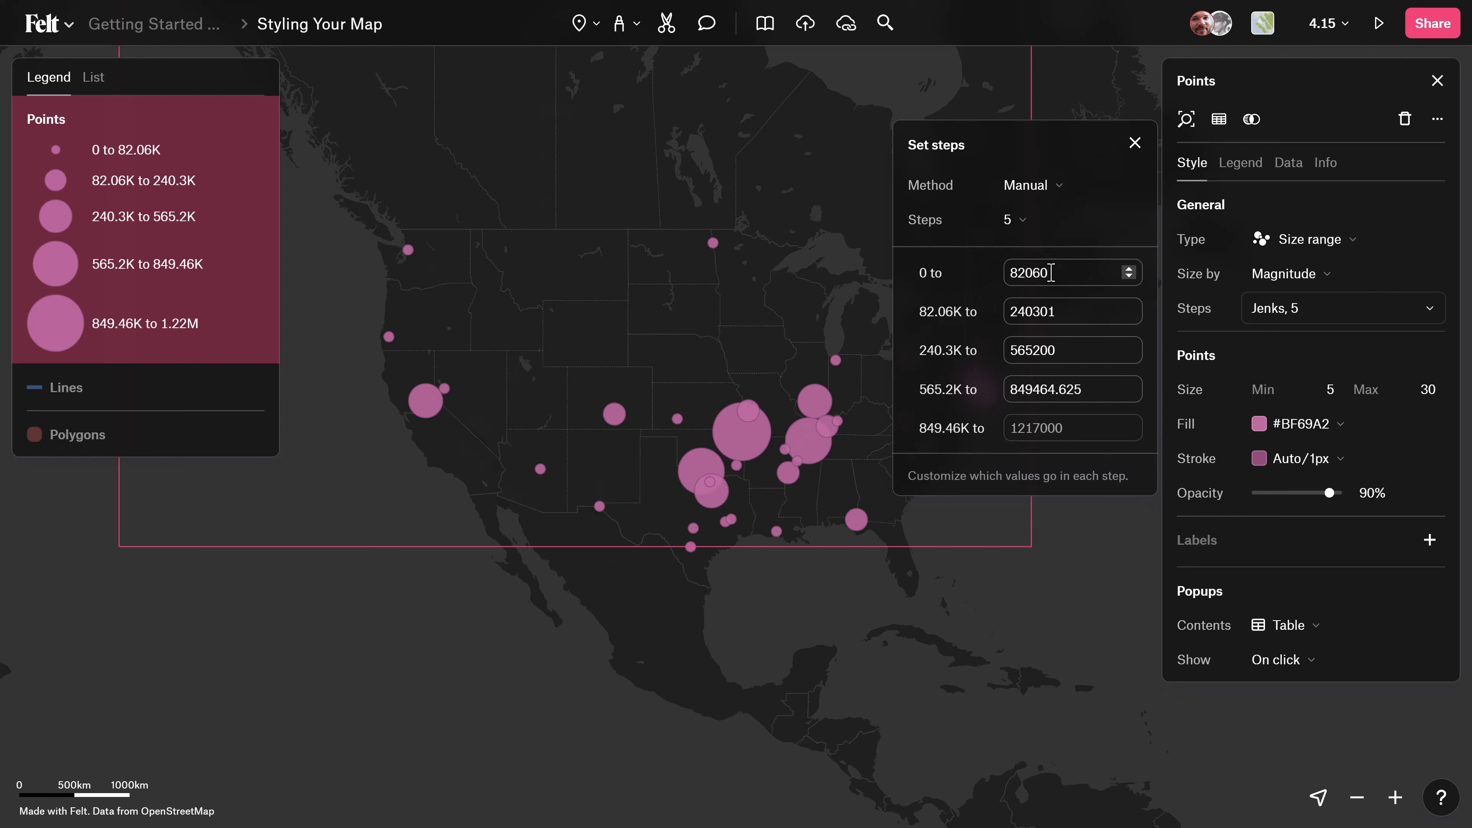